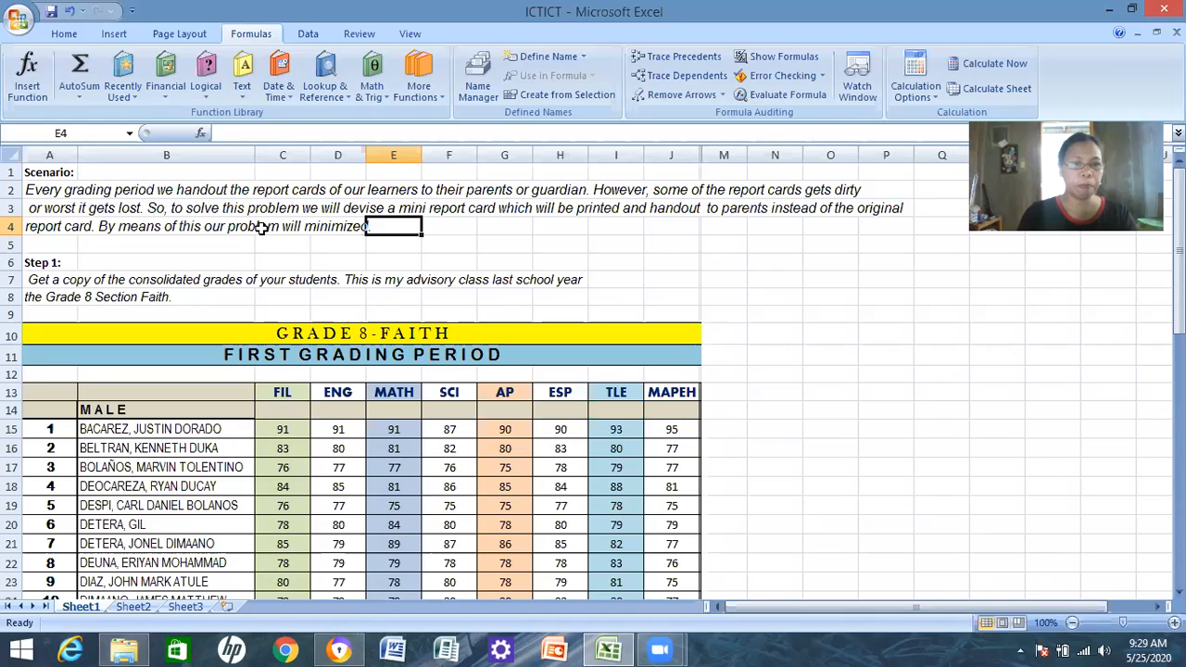
# Review the report card scenario and the Grade 8-Faith first grading period table on Sheet1, from the first to the last numbered student.
pyautogui.click(42, 178)
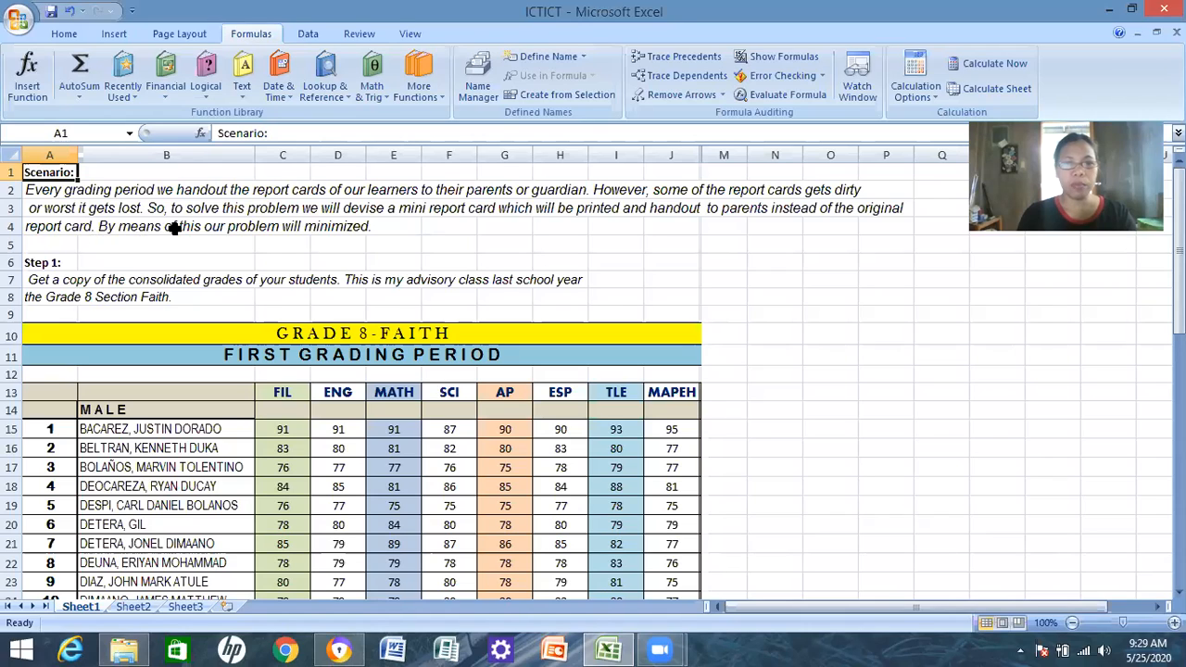
pyautogui.click(381, 226)
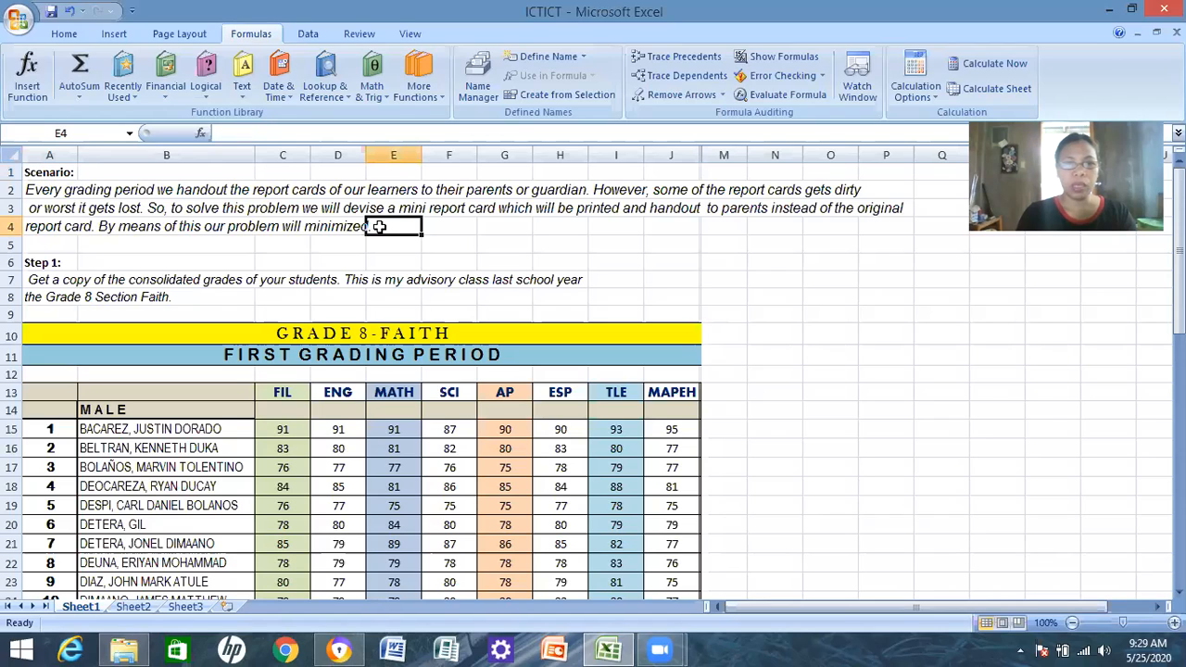
pyautogui.click(30, 189)
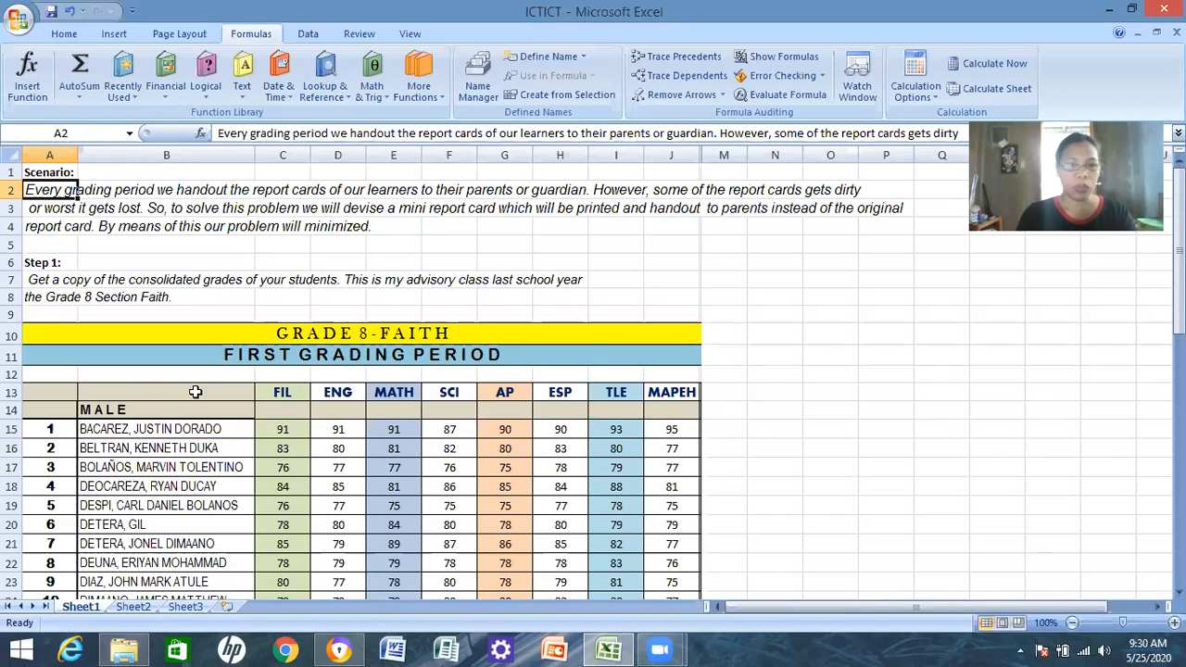
pyautogui.click(283, 392)
pyautogui.press('Left')
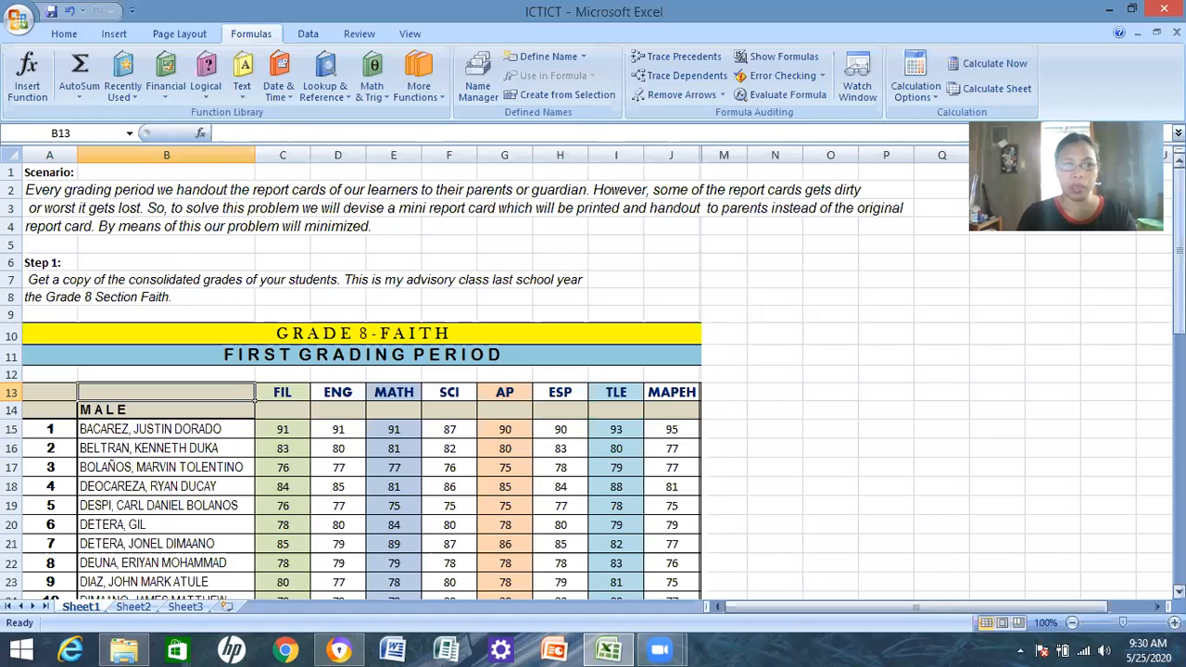
pyautogui.scroll(-3, 1019, 320)
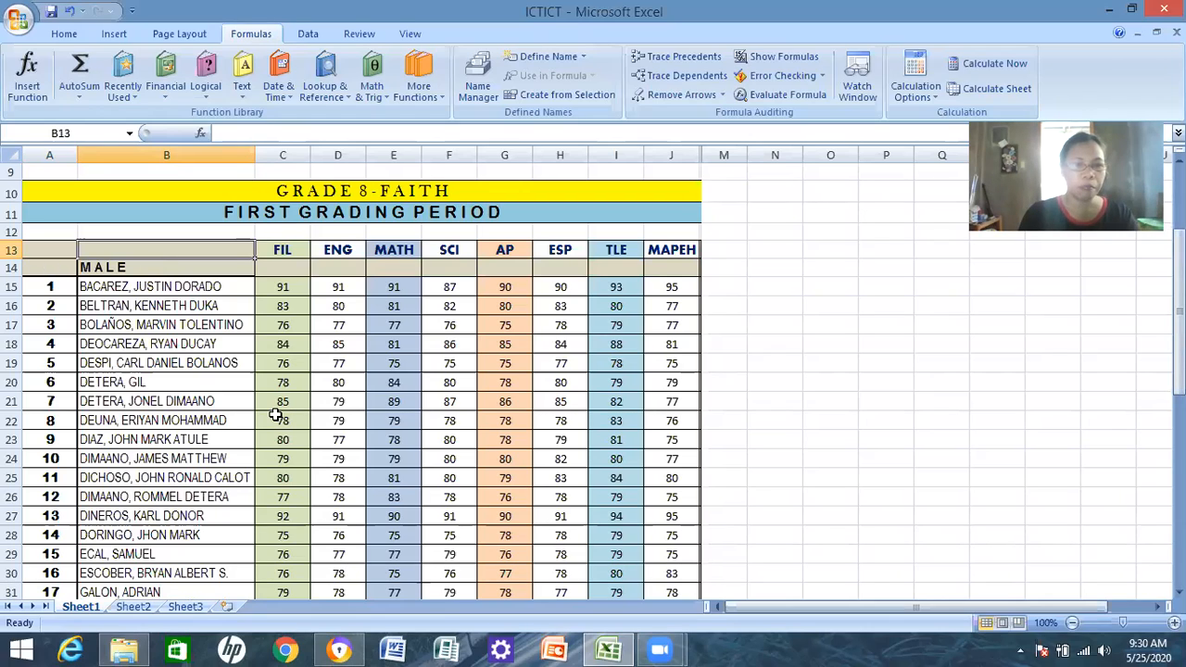
pyautogui.click(42, 293)
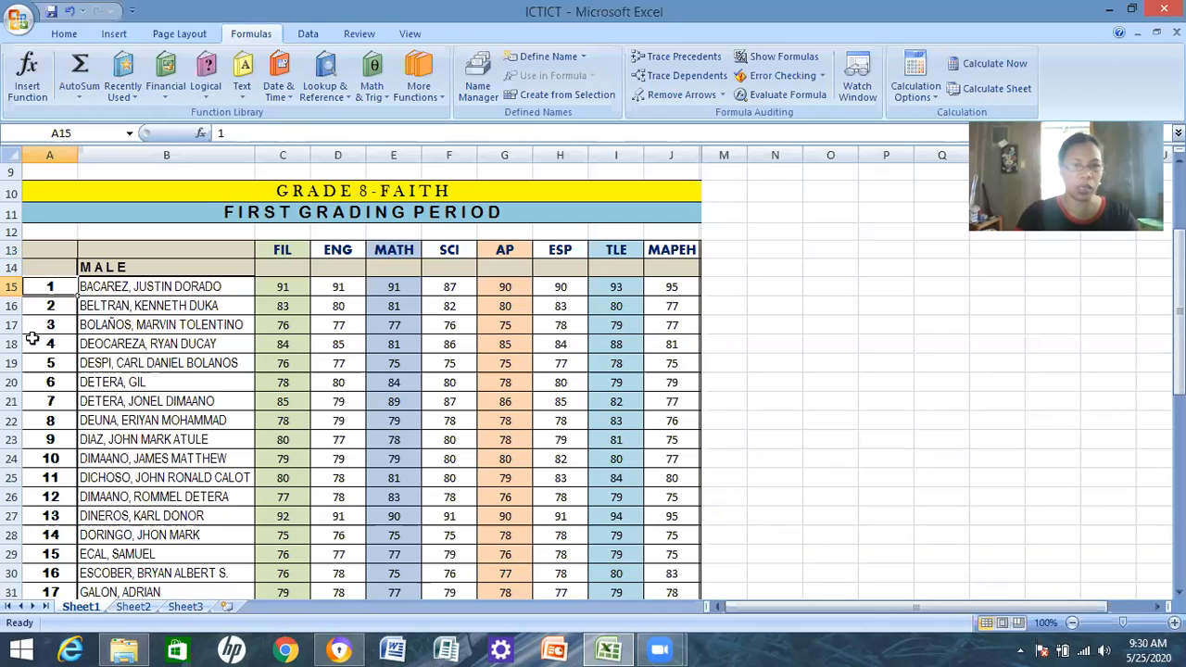
pyautogui.press('Down')
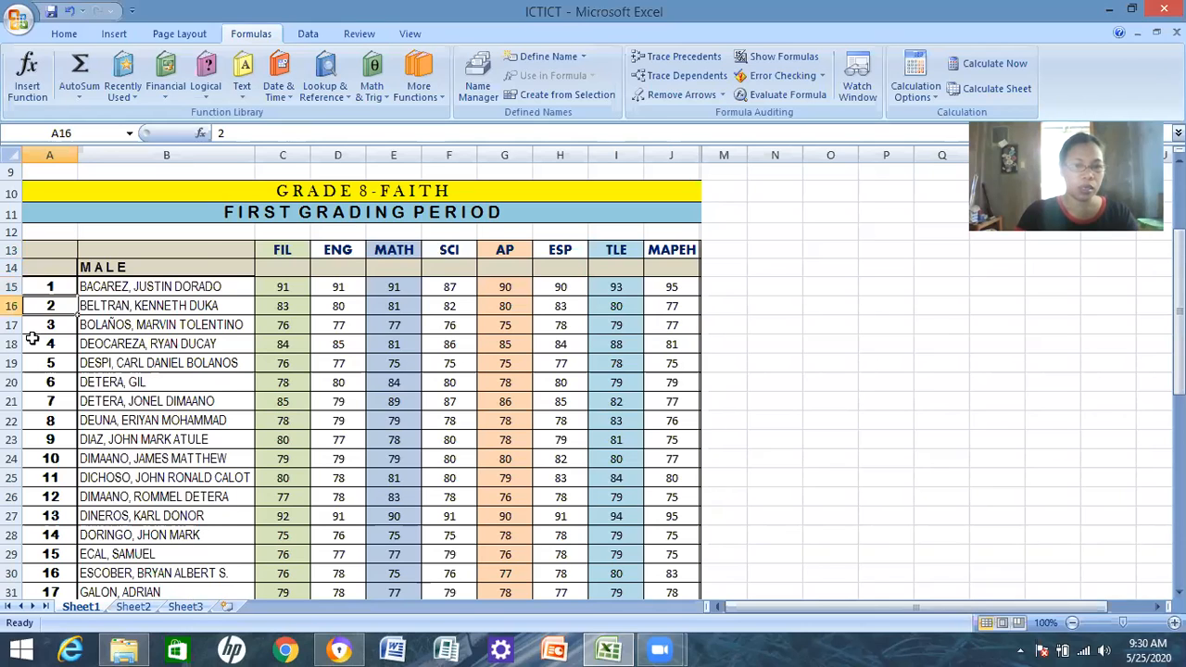
pyautogui.press('Down')
pyautogui.press('Down')
pyautogui.press('Down')
pyautogui.press('Down')
pyautogui.press('Down')
pyautogui.press('Down')
pyautogui.press('Down')
pyautogui.press('Down')
pyautogui.press('Down')
pyautogui.press('Down')
pyautogui.press('Down')
pyautogui.press('Down')
pyautogui.press('Down')
pyautogui.press('Down')
pyautogui.press('Down')
pyautogui.press('Down')
pyautogui.press('Down')
pyautogui.press('Down')
pyautogui.press('Down')
pyautogui.press('Down')
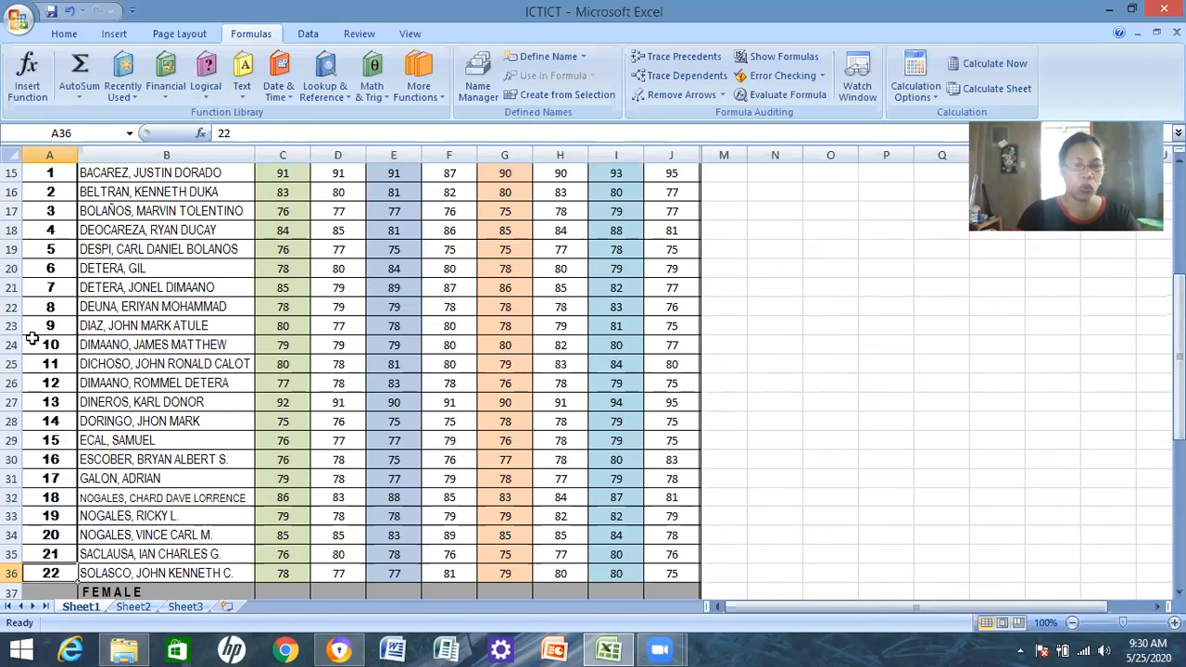
pyautogui.press('Down')
pyautogui.press('Down')
pyautogui.press('Down')
pyautogui.press('Down')
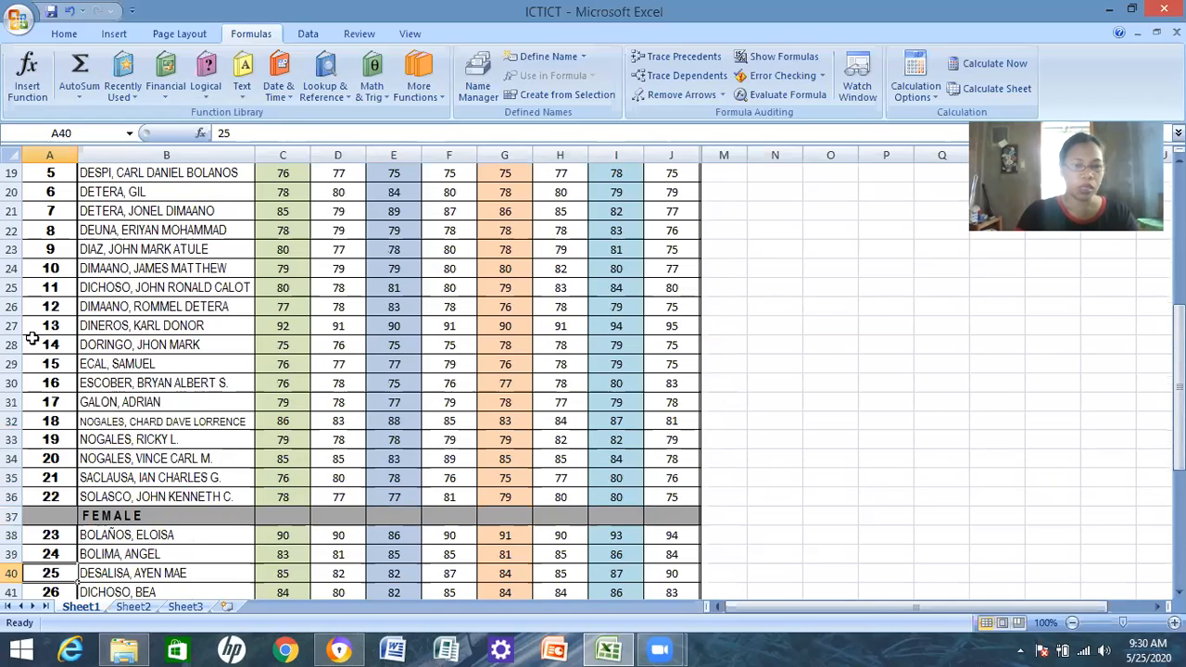
pyautogui.press('Down')
pyautogui.press('Down')
pyautogui.press('Down')
pyautogui.press('Down')
pyautogui.press('Down')
pyautogui.press('Down')
pyautogui.press('Down')
pyautogui.press('Down')
pyautogui.press('Down')
pyautogui.press('Down')
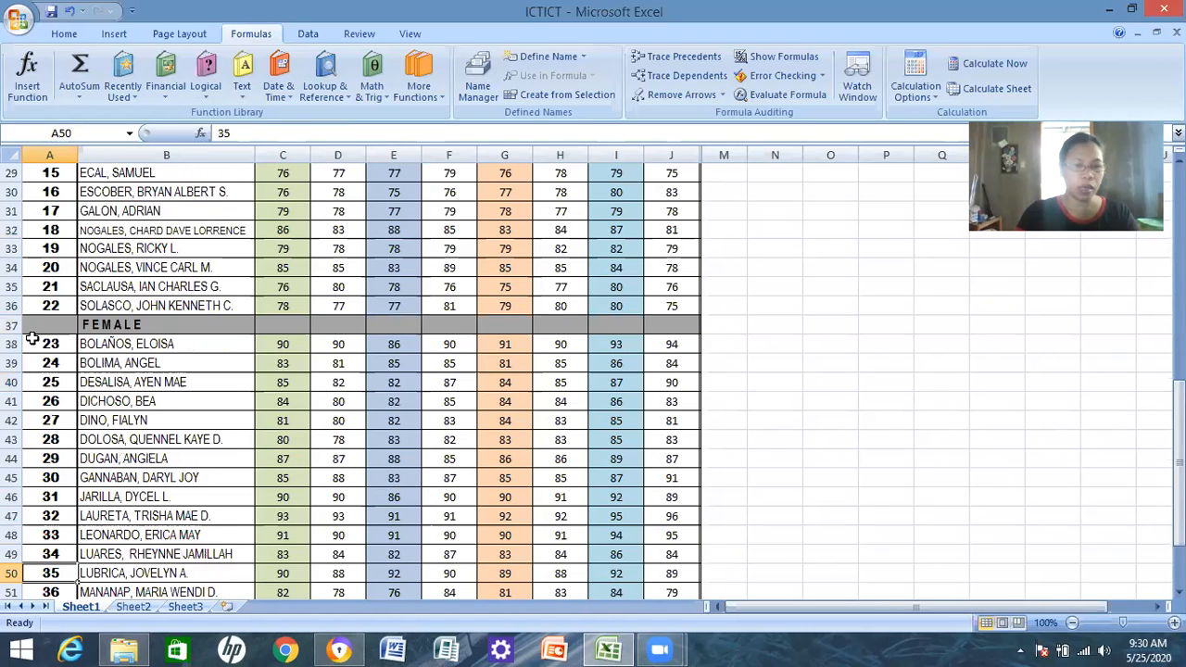
pyautogui.press('Down')
pyautogui.press('Down')
pyautogui.press('Down')
pyautogui.press('Down')
pyautogui.press('Down')
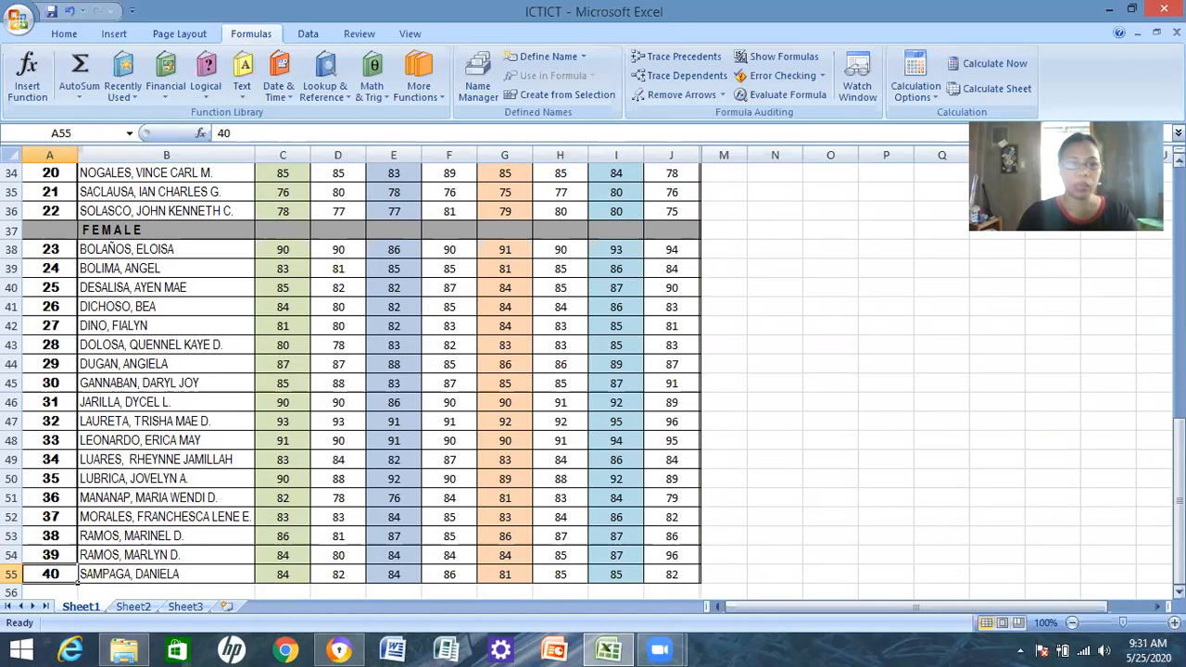
pyautogui.scroll(11, 141, 429)
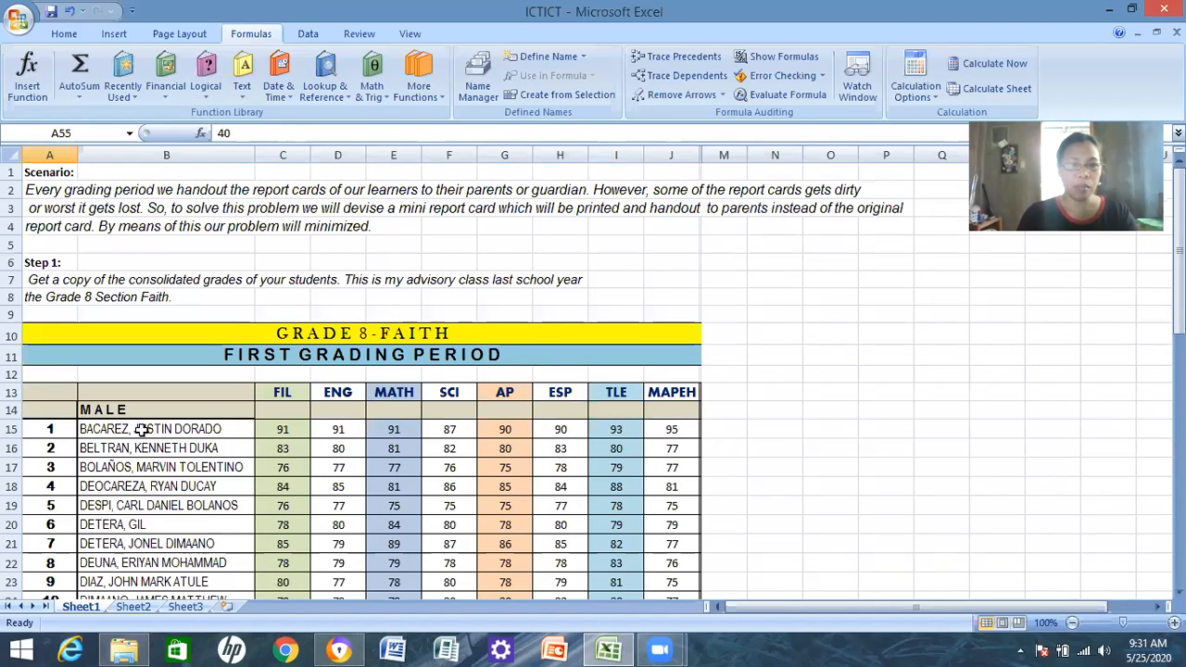
pyautogui.click(227, 429)
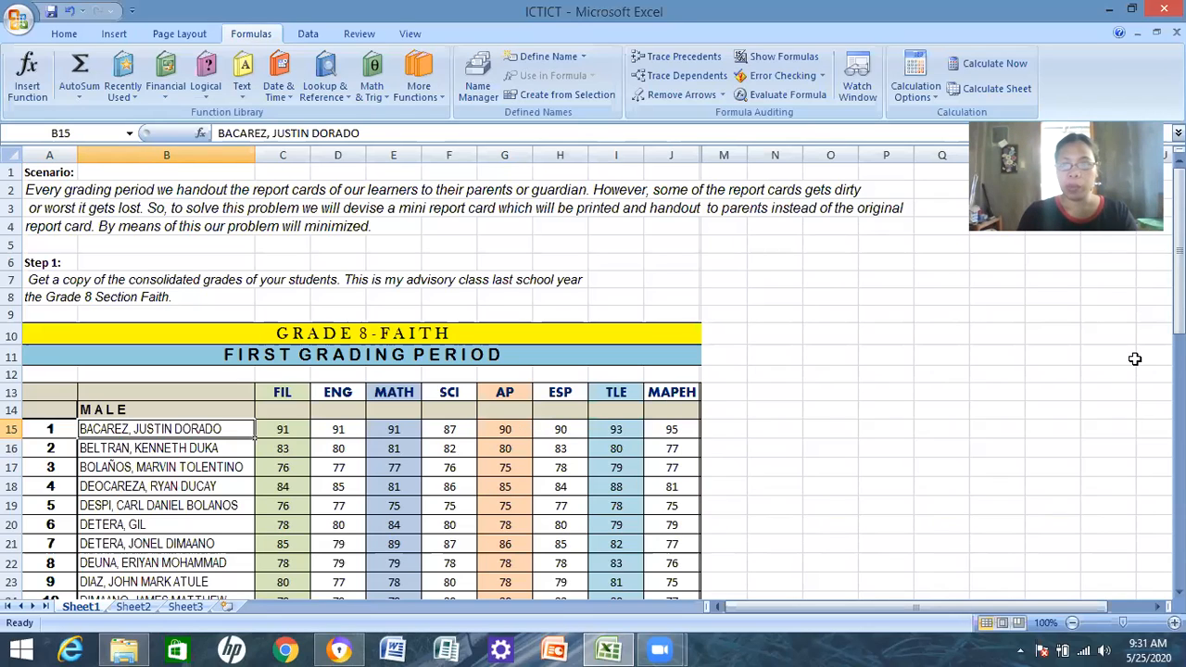
# Define the workbook-scope name DATAS for the student grade range A15:J55 on Sheet1.
pyautogui.moveTo(1178, 297); pyautogui.dragTo(1179, 327)
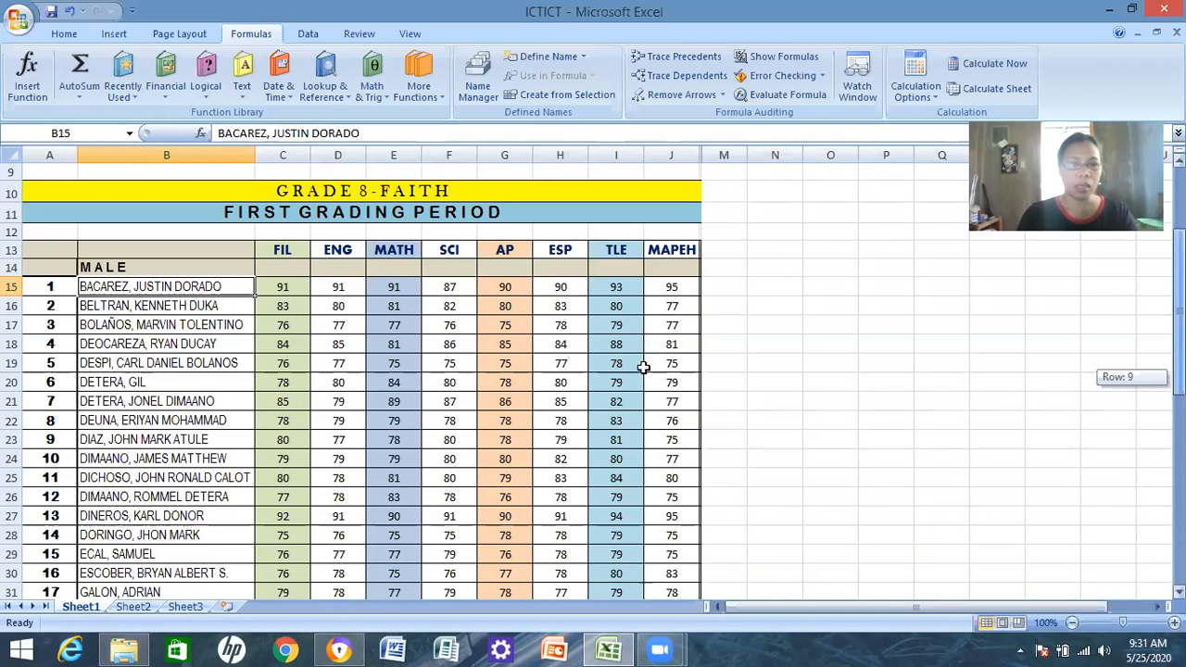
pyautogui.click(33, 287)
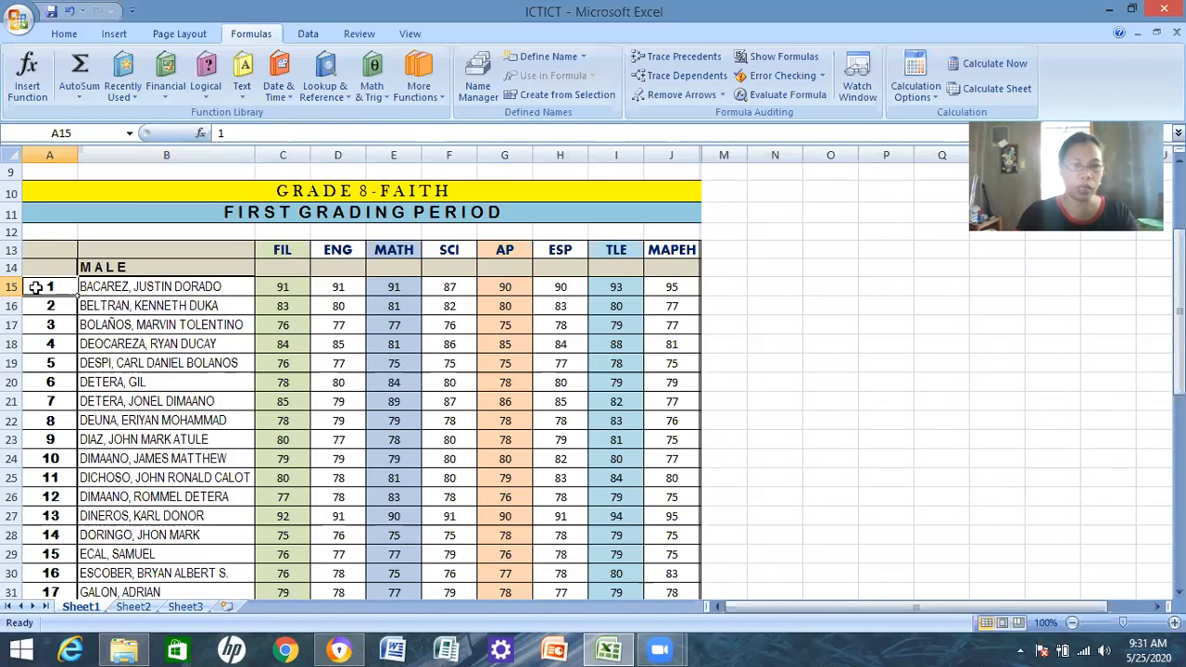
pyautogui.keyDown('shift'); pyautogui.click(416, 539); pyautogui.keyUp('shift')
pyautogui.hotkey('shift', 'Right')
pyautogui.hotkey('shift', 'Right')
pyautogui.hotkey('shift', 'Right')
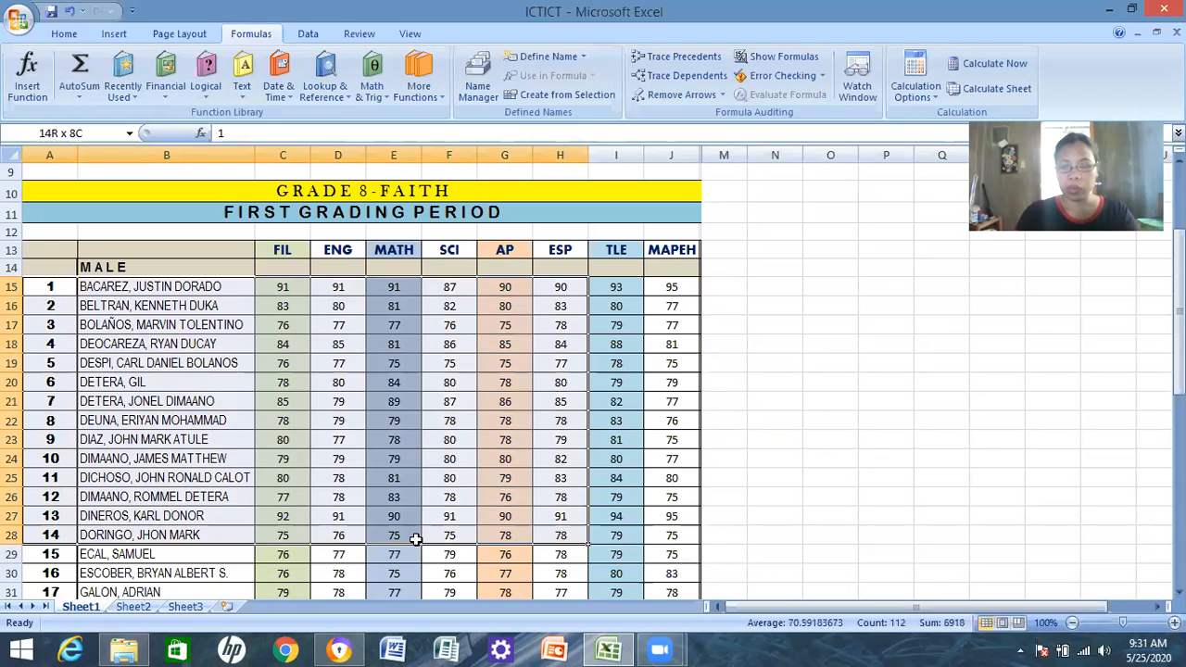
pyautogui.hotkey('shift', 'Right')
pyautogui.hotkey('shift', 'Right')
pyautogui.hotkey('shift', 'Down')
pyautogui.hotkey('shift', 'Down')
pyautogui.hotkey('shift', 'Down')
pyautogui.hotkey('shift', 'Down')
pyautogui.hotkey('shift', 'Down')
pyautogui.hotkey('shift', 'Down')
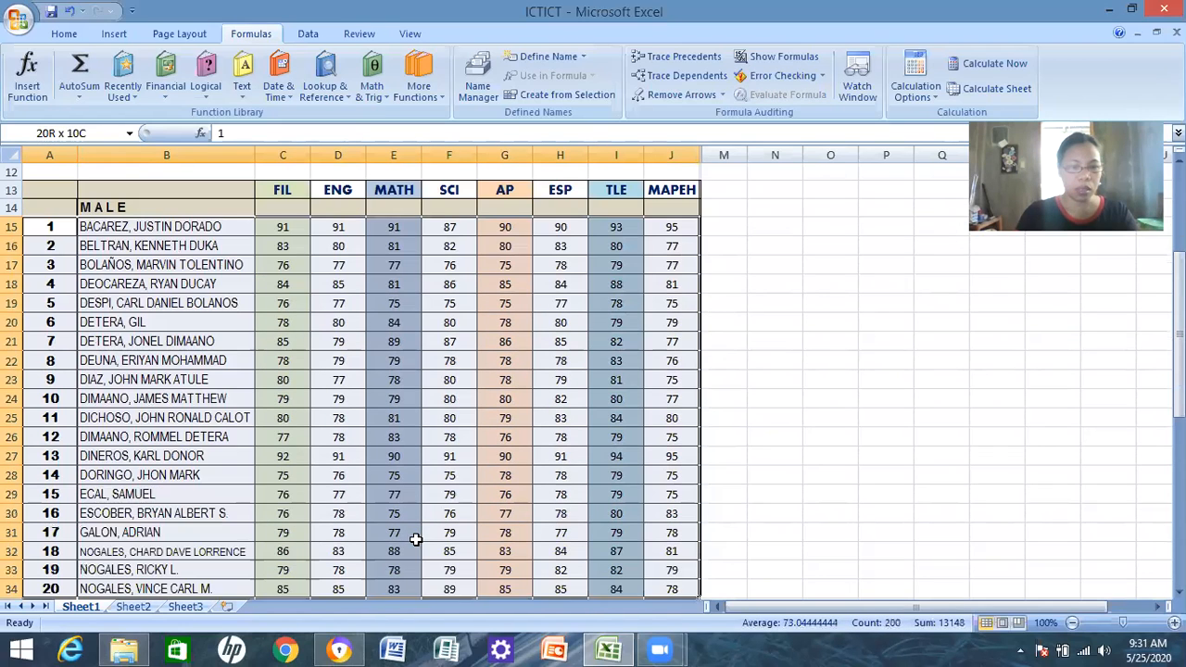
pyautogui.hotkey('shift', 'Down')
pyautogui.hotkey('shift', 'Down')
pyautogui.hotkey('shift', 'Down')
pyautogui.hotkey('shift', 'Down')
pyautogui.hotkey('shift', 'Down')
pyautogui.hotkey('shift', 'Down')
pyautogui.hotkey('shift', 'Down')
pyautogui.hotkey('shift', 'Down')
pyautogui.hotkey('shift', 'Down')
pyautogui.hotkey('shift', 'Down')
pyautogui.hotkey('shift', 'Down')
pyautogui.hotkey('shift', 'Down')
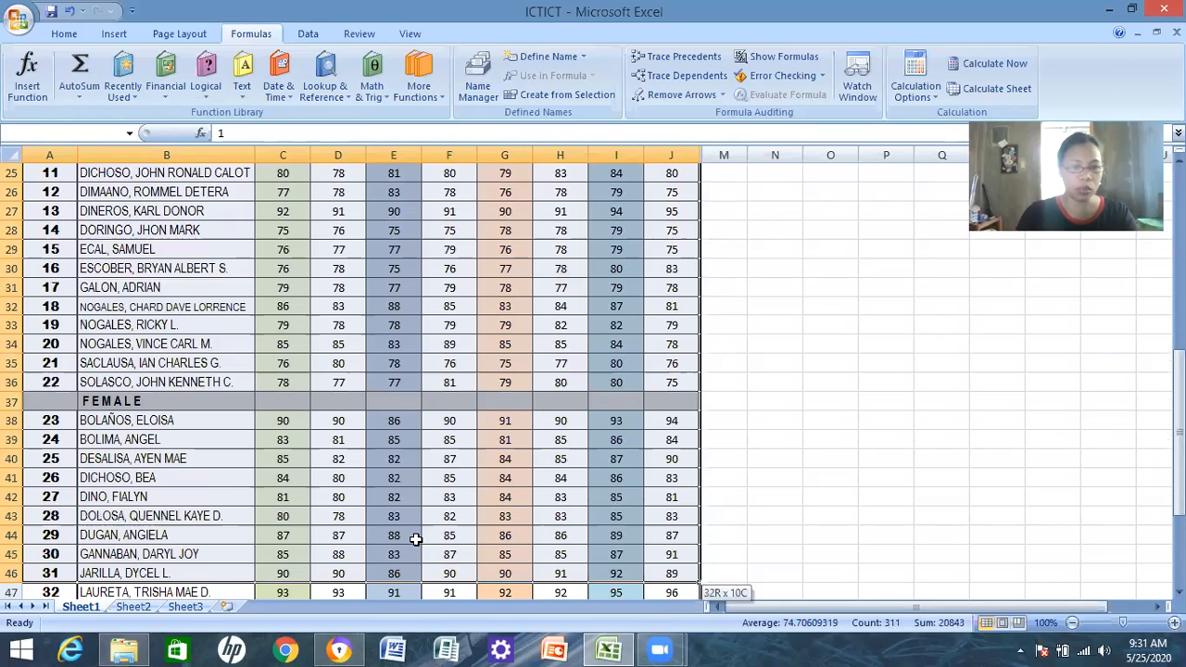
pyautogui.hotkey('shift', 'Down')
pyautogui.hotkey('shift', 'Down')
pyautogui.hotkey('shift', 'Down')
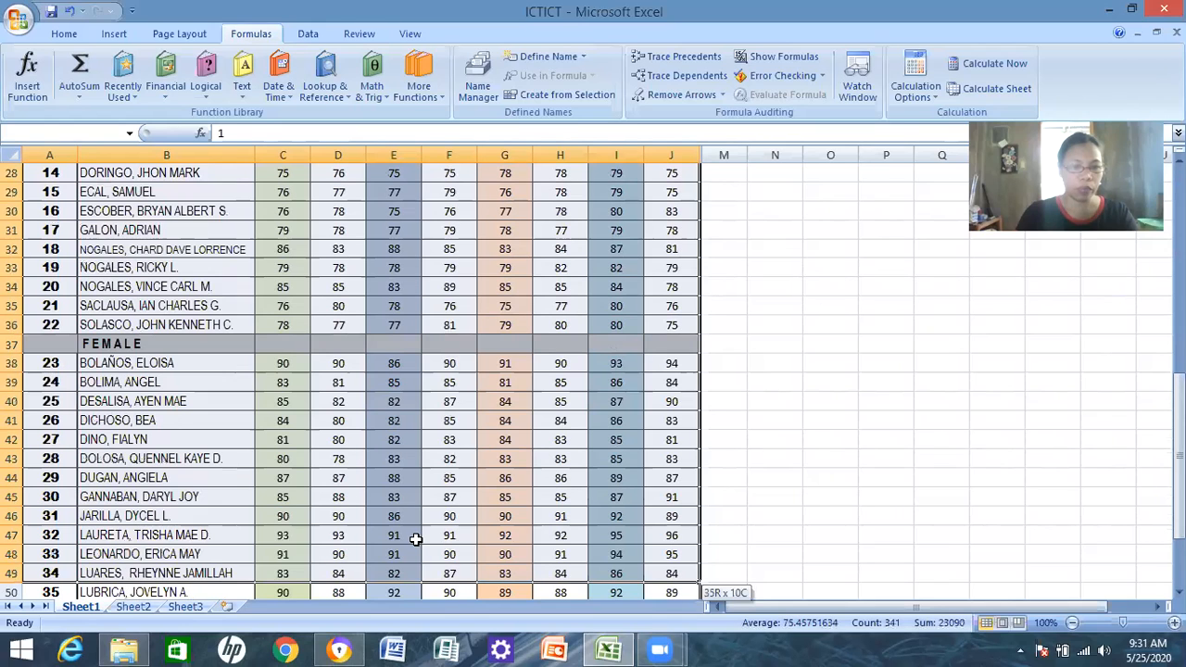
pyautogui.hotkey('shift', 'Down')
pyautogui.hotkey('shift', 'Down')
pyautogui.hotkey('shift', 'Down')
pyautogui.hotkey('shift', 'Down')
pyautogui.hotkey('shift', 'Down')
pyautogui.hotkey('shift', 'Down')
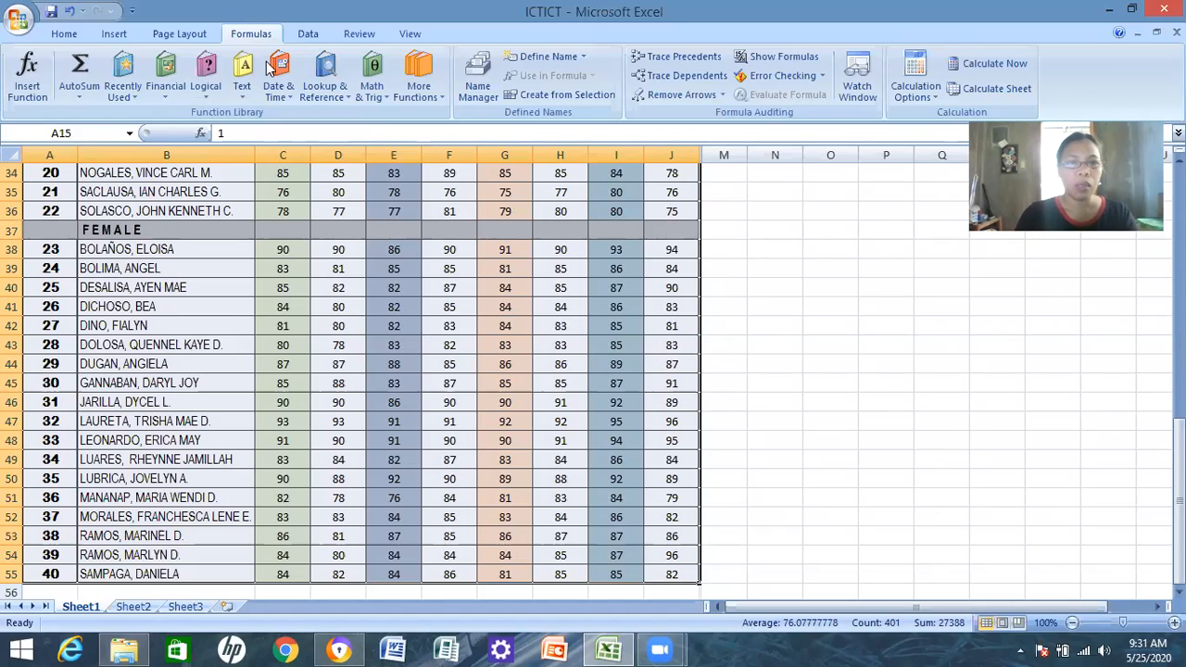
pyautogui.click(494, 99)
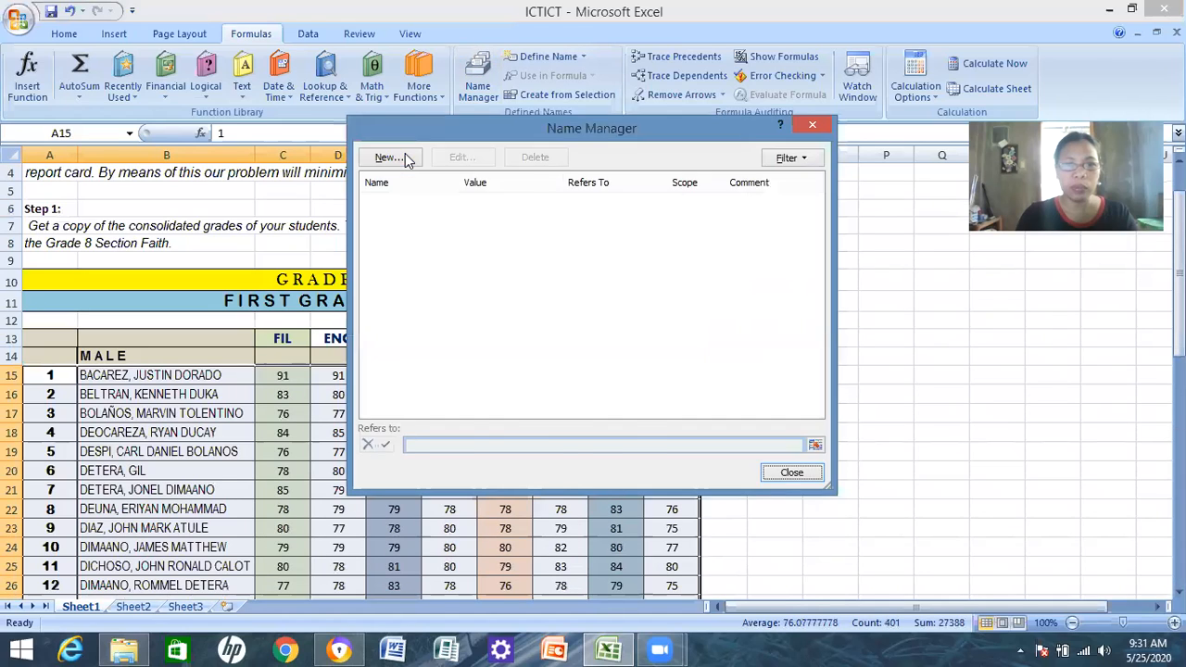
pyautogui.click(389, 158)
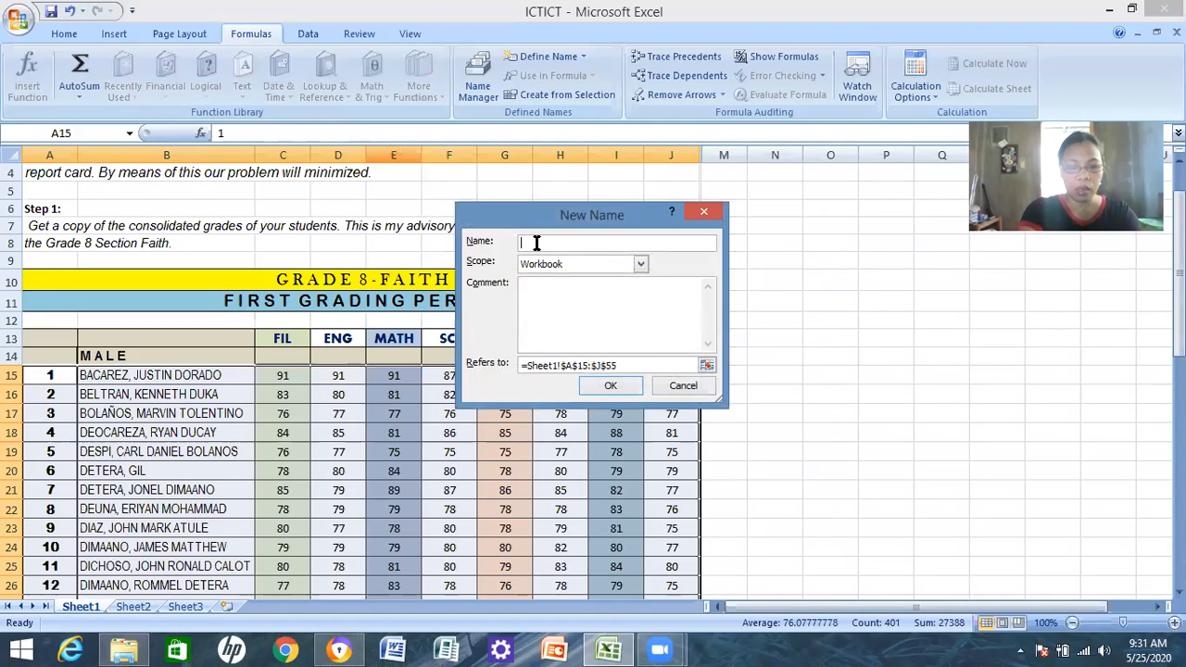
pyautogui.write('DA')
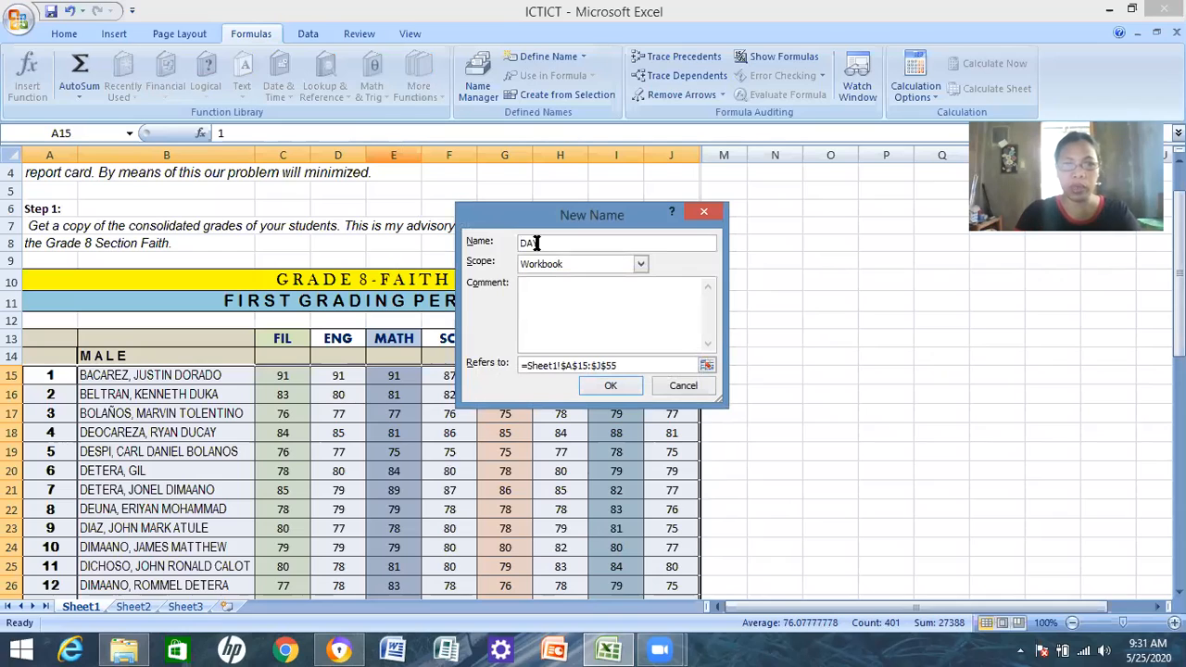
pyautogui.write('TAS')
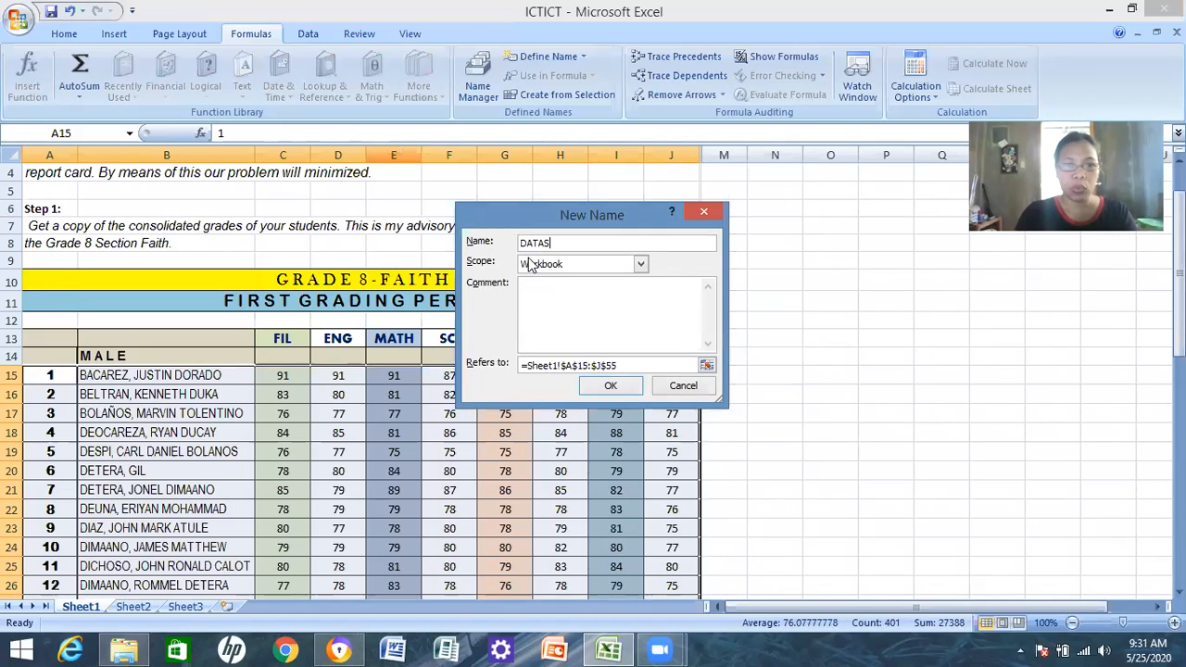
pyautogui.click(611, 388)
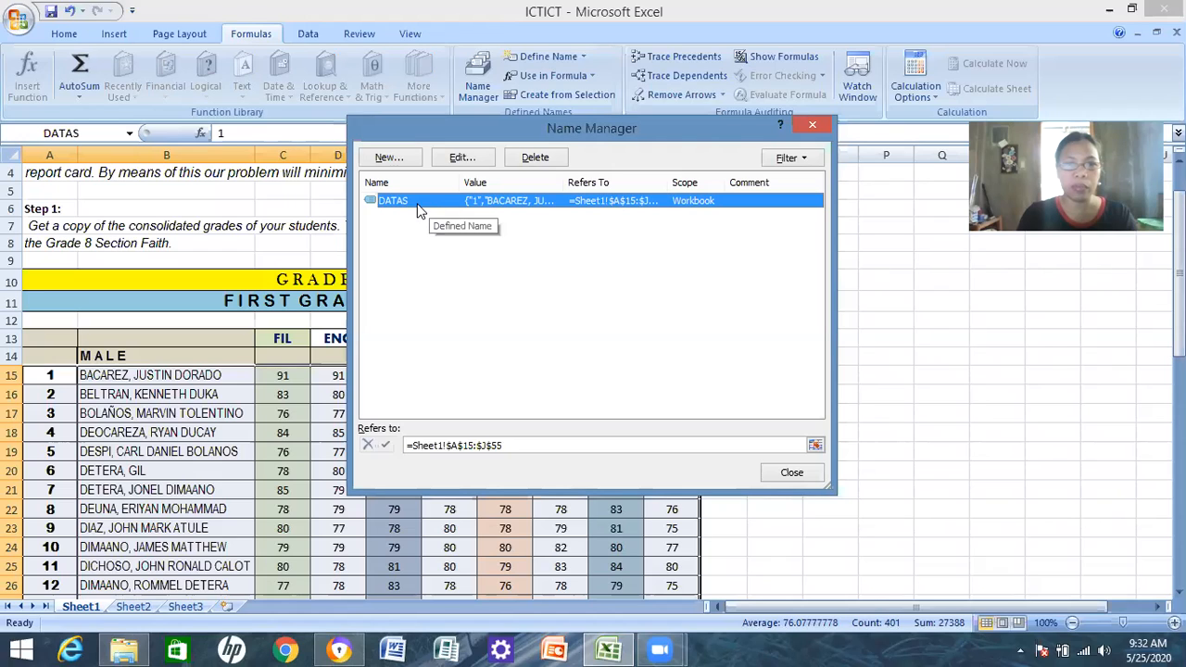
pyautogui.click(788, 474)
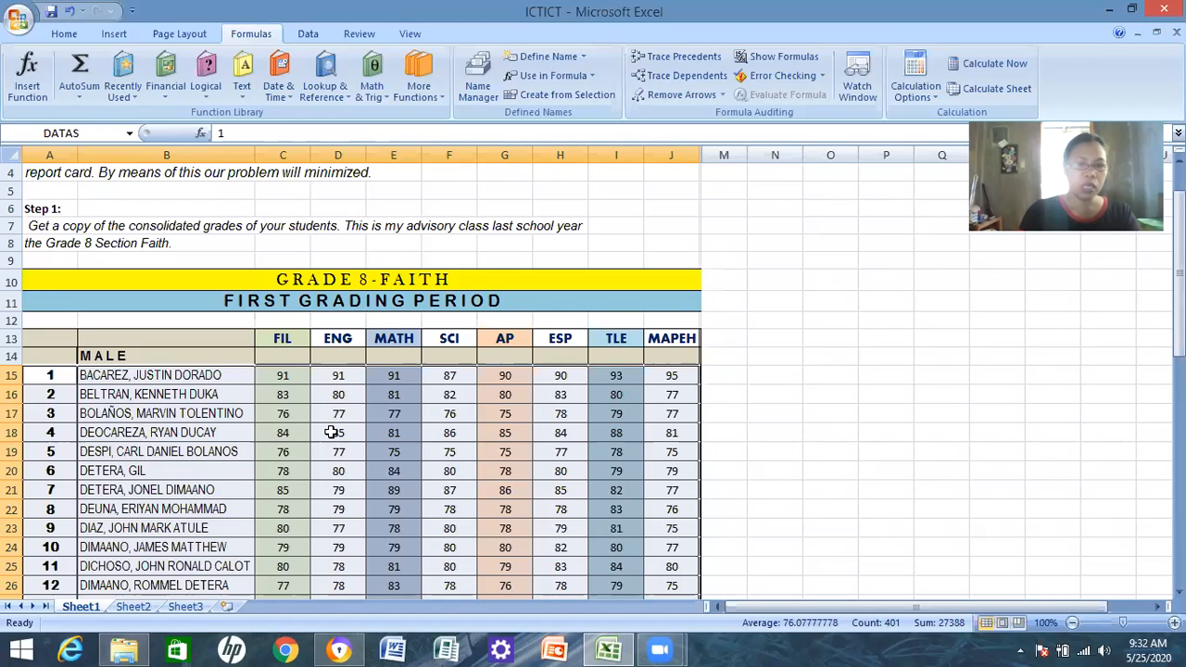
pyautogui.click(270, 432)
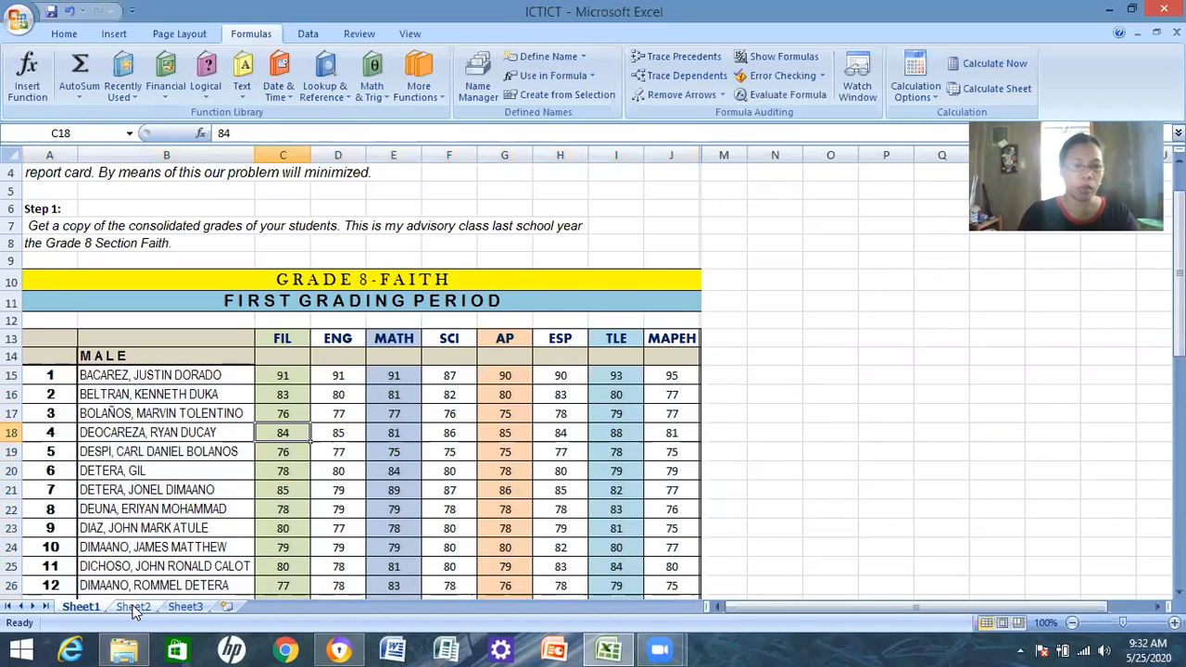
# Enter 1 as the student number in cell B2 of the mini card on Sheet2.
pyautogui.click(132, 607)
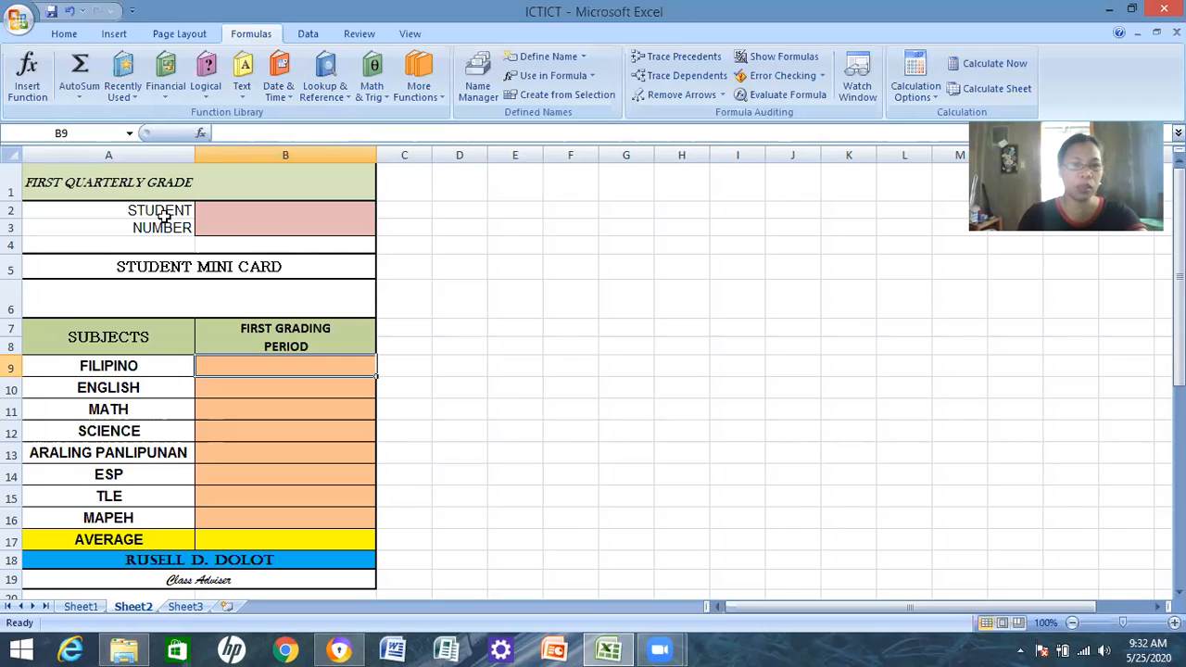
pyautogui.click(263, 225)
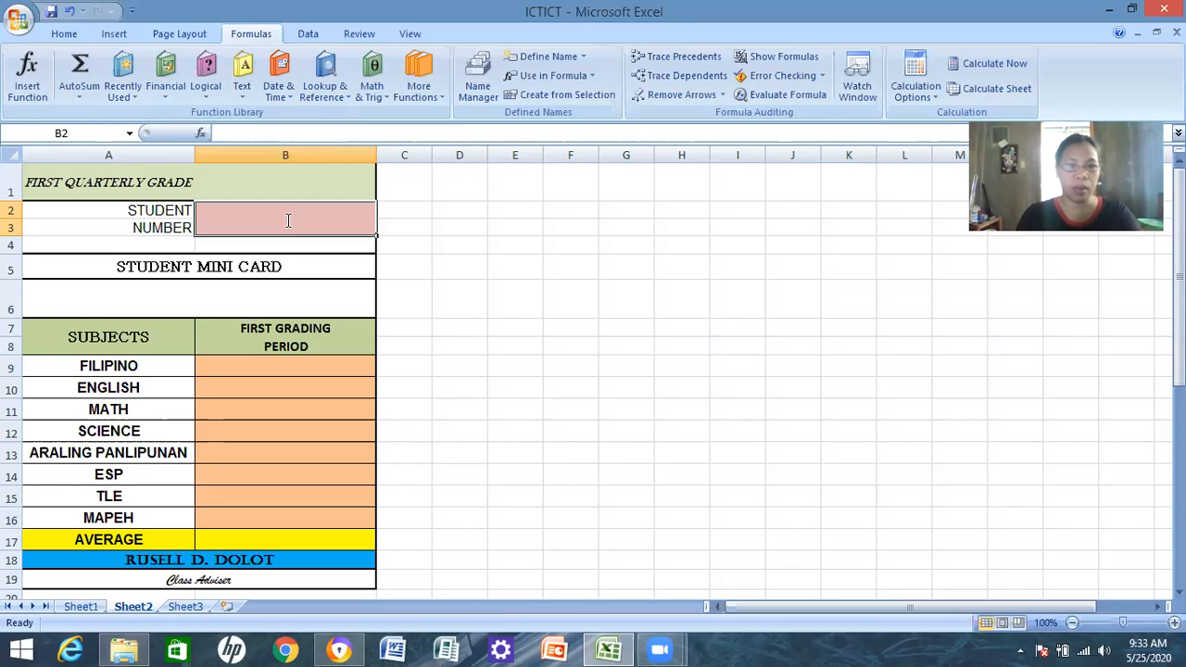
pyautogui.write('1')
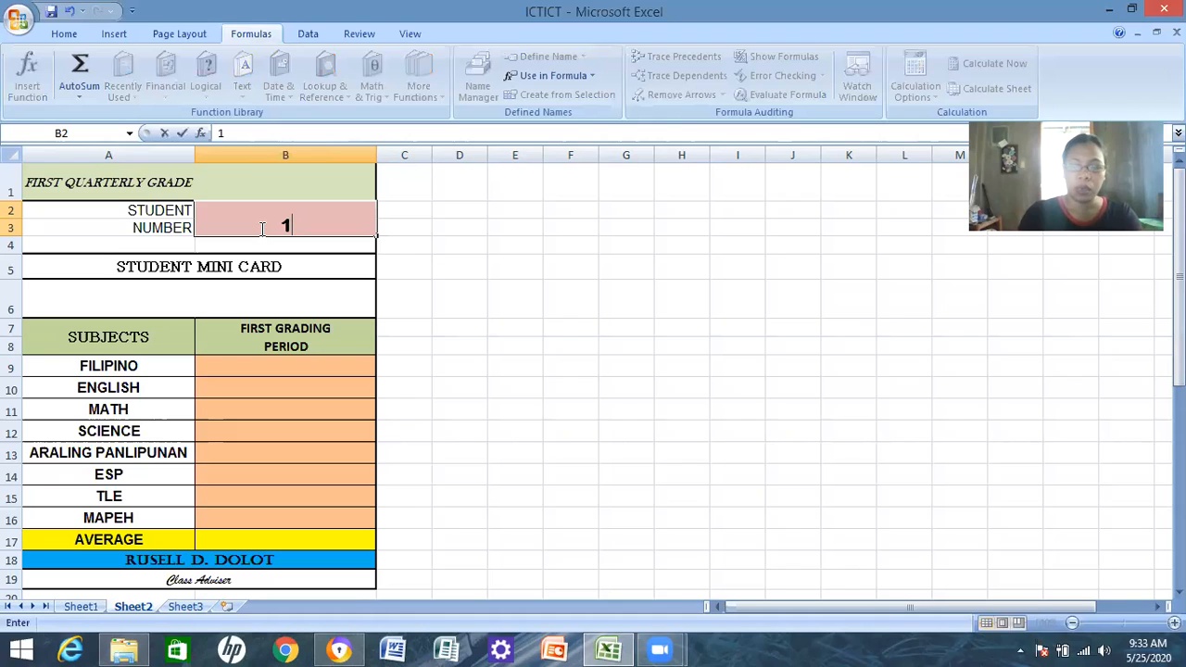
pyautogui.press('Return')
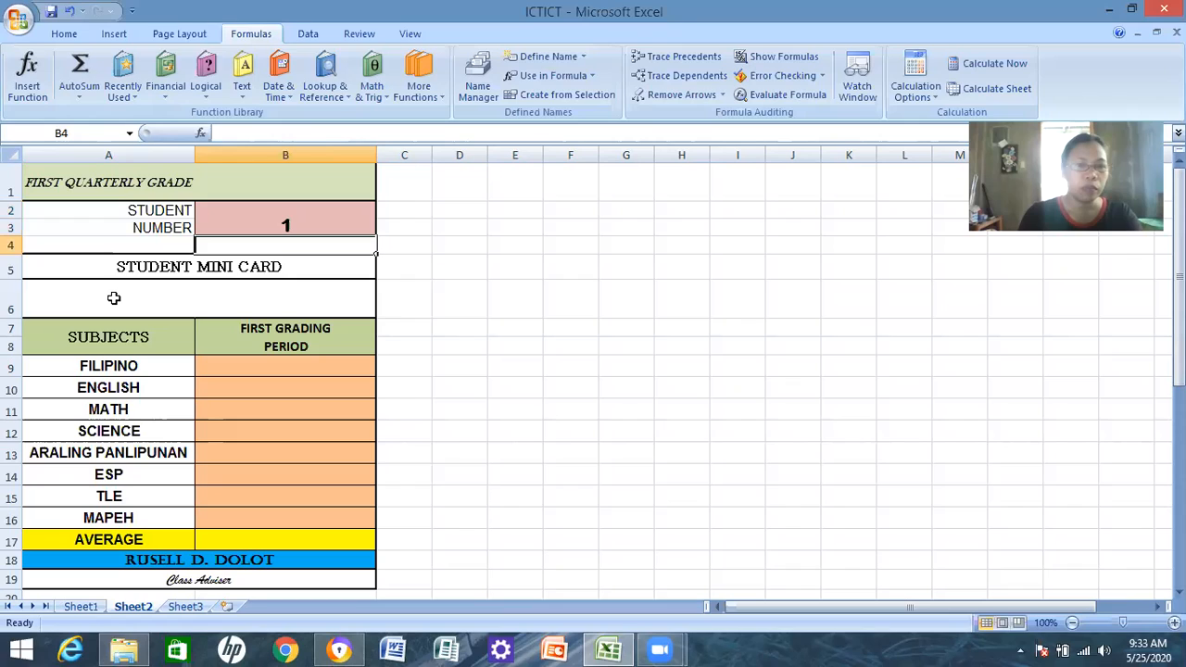
# Enter =VLOOKUP(B2,DATAS,2,FALSE) in merged cell A6 under STUDENT MINI CARD to retrieve the student's name.
pyautogui.click(114, 297)
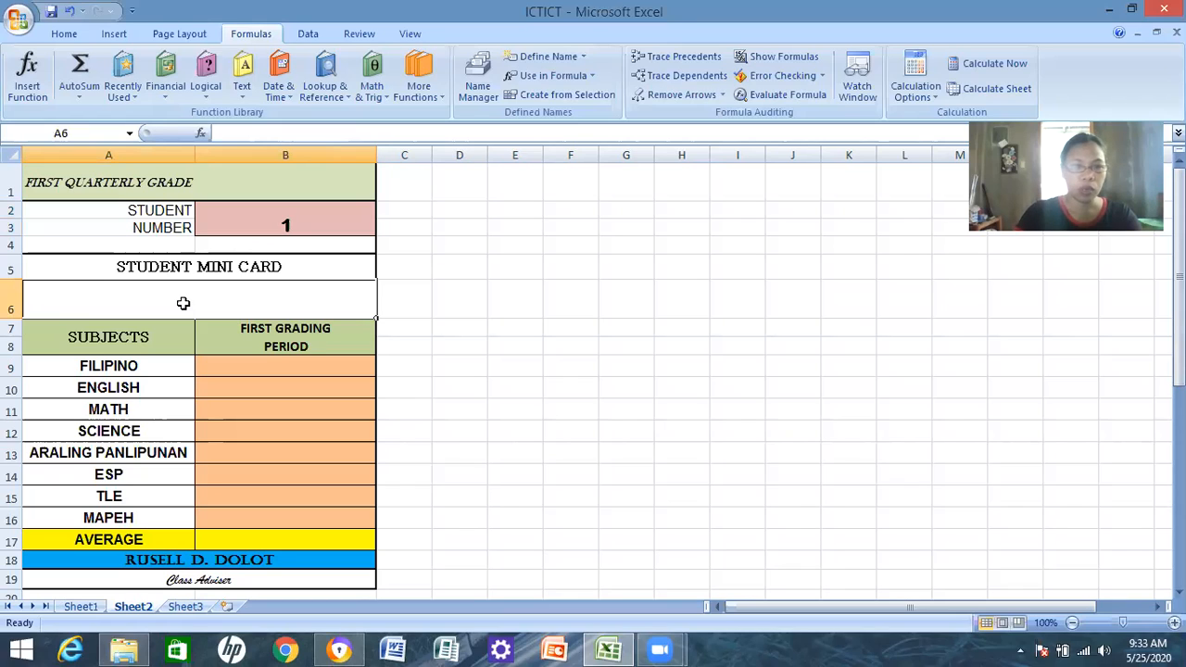
pyautogui.doubleClick(185, 303)
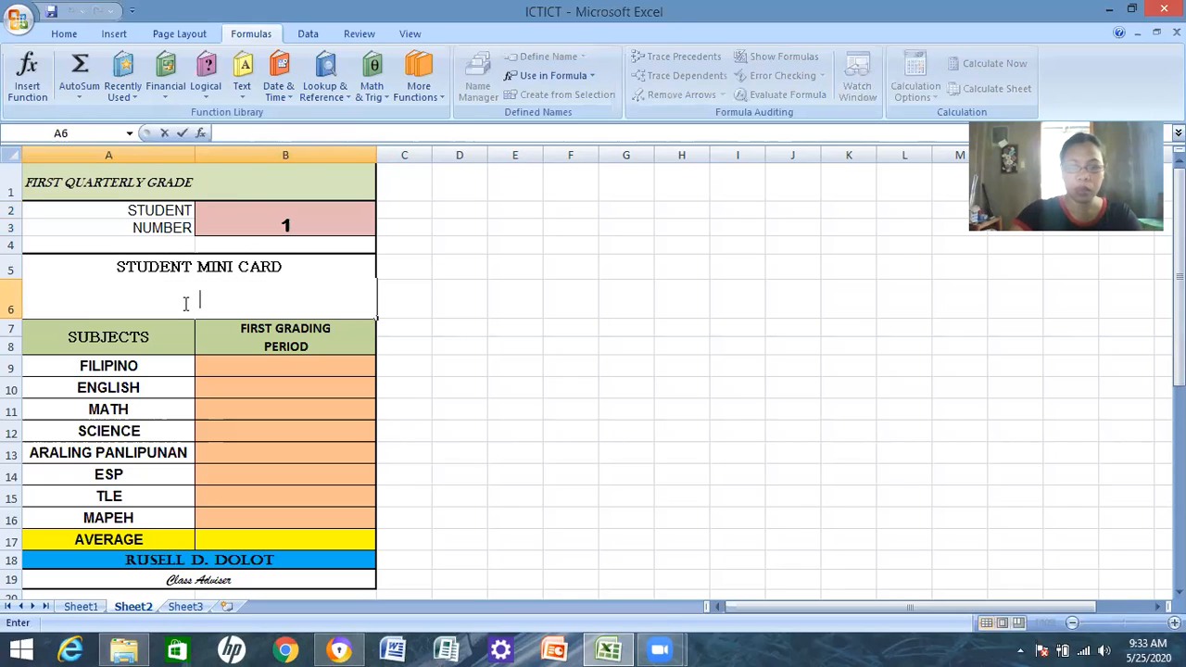
pyautogui.write('=')
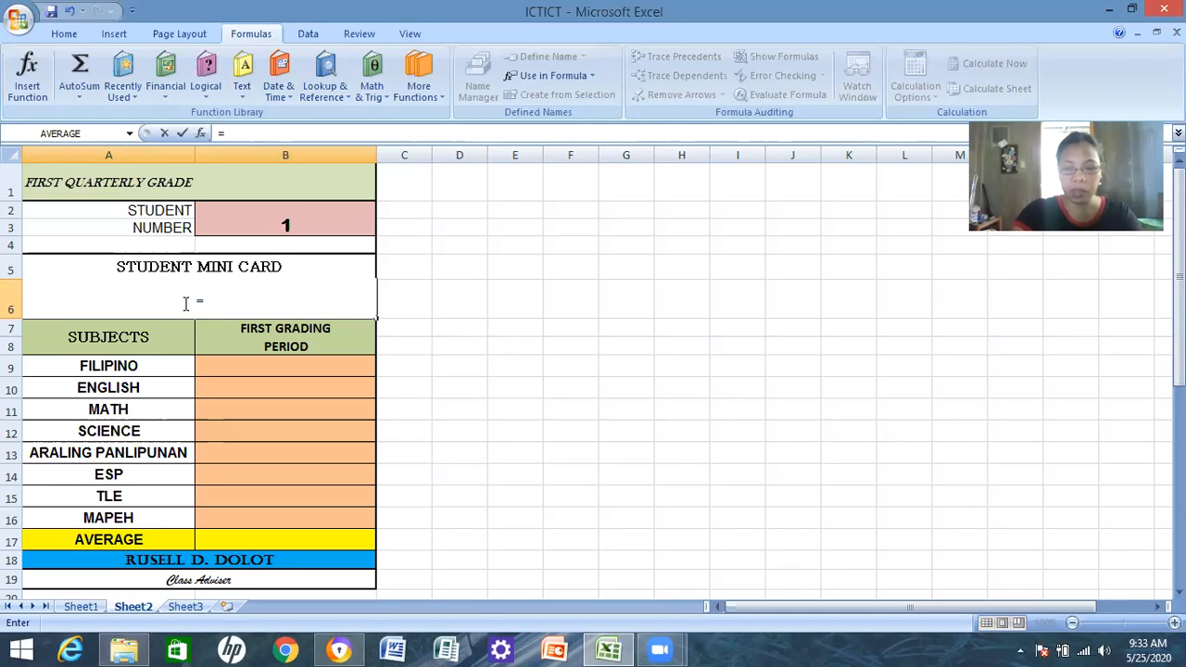
pyautogui.write('VLOOKU')
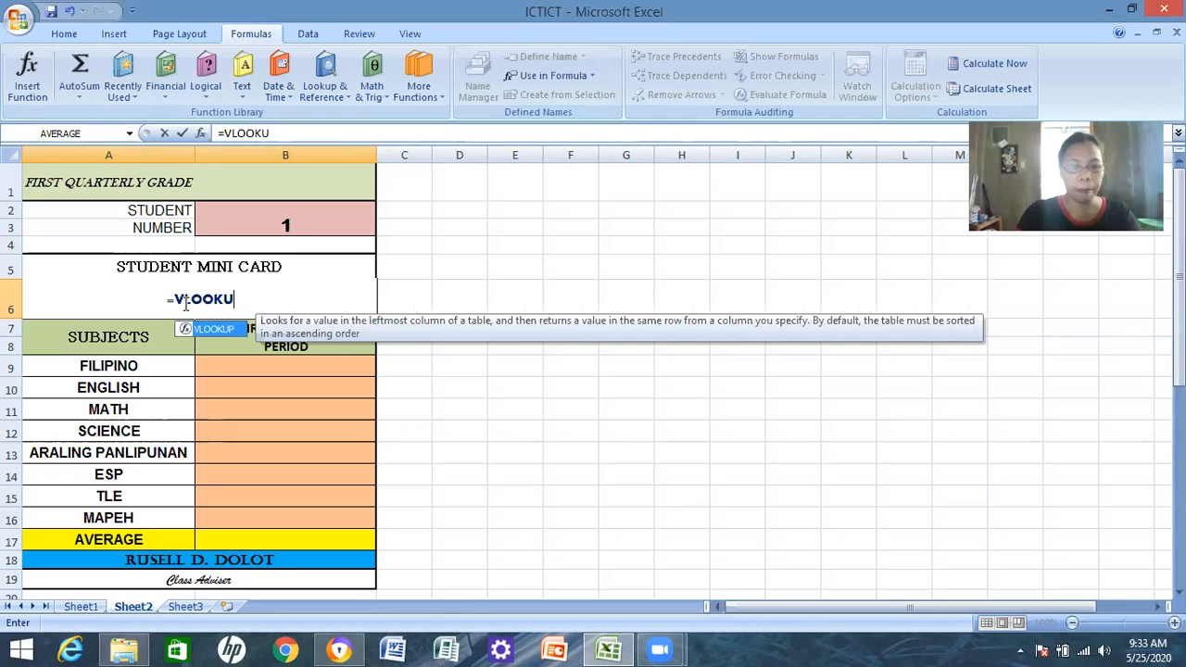
pyautogui.write('P(')
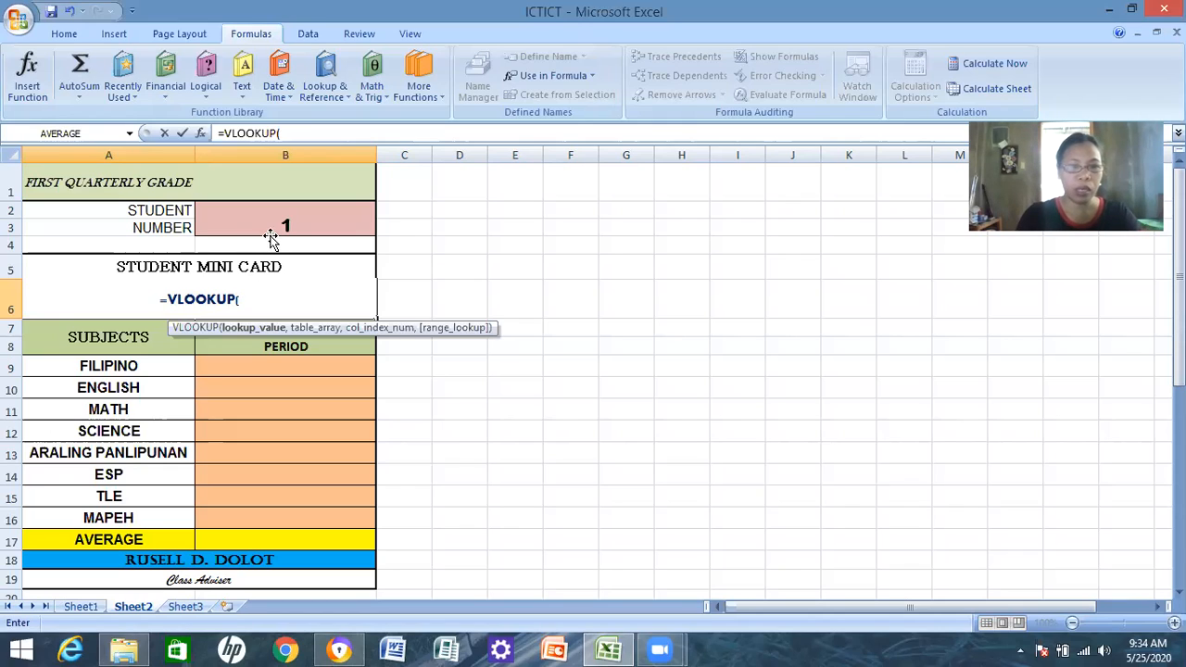
pyautogui.click(271, 231)
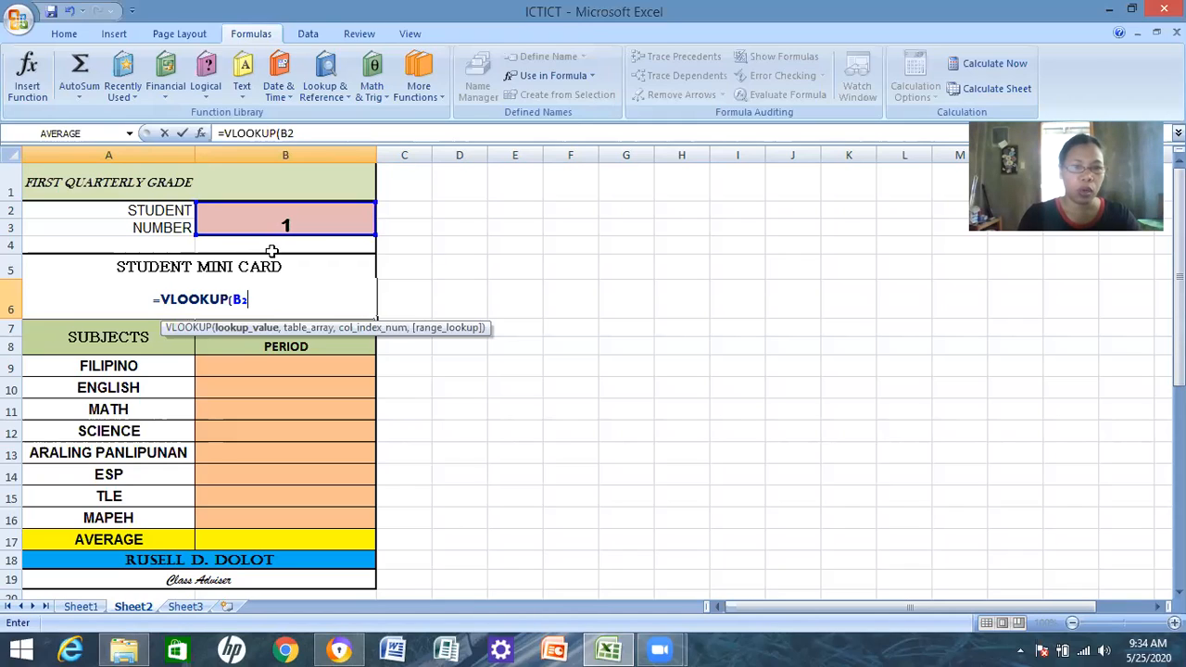
pyautogui.write(',')
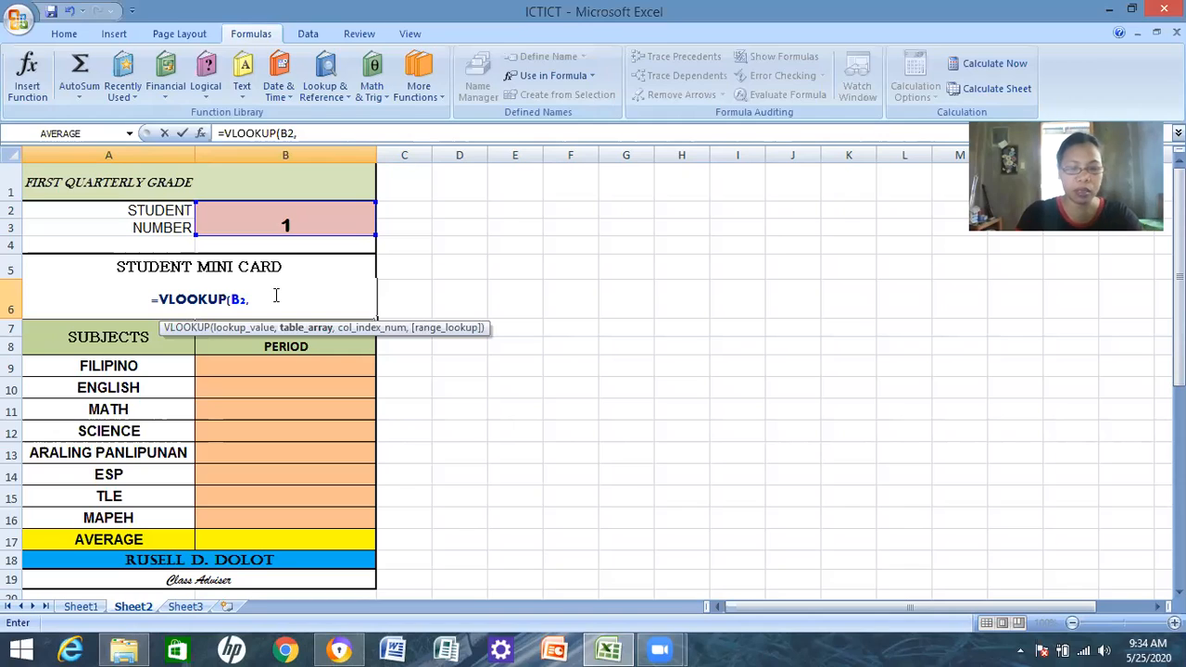
pyautogui.write('DAT')
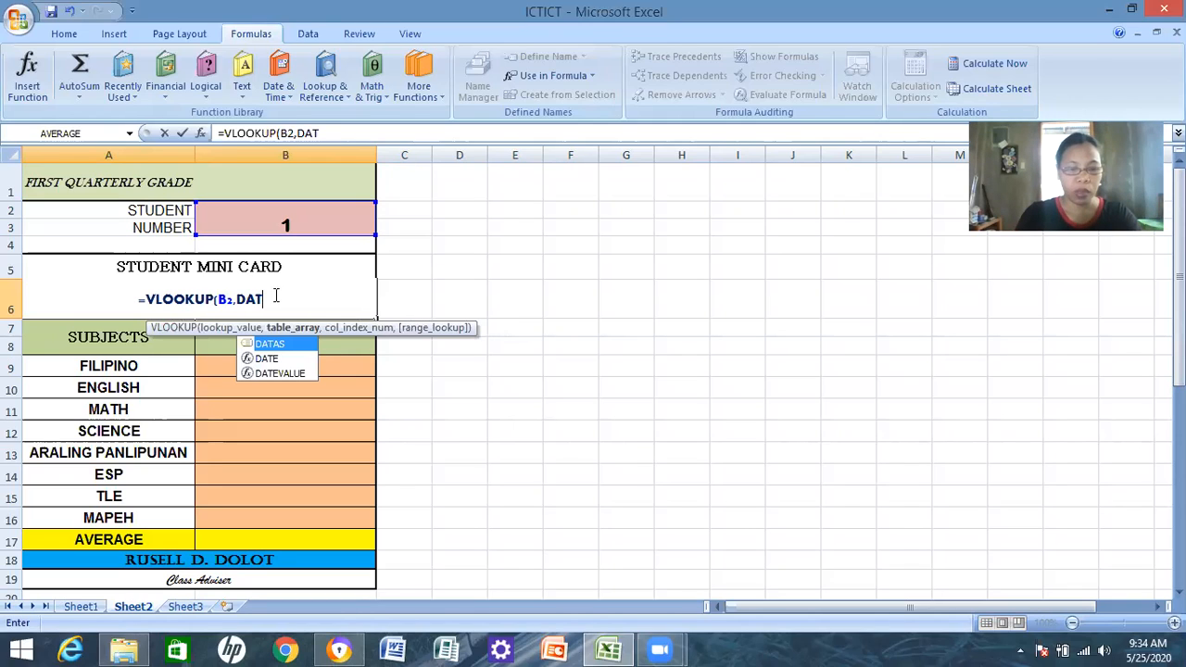
pyautogui.write('AS')
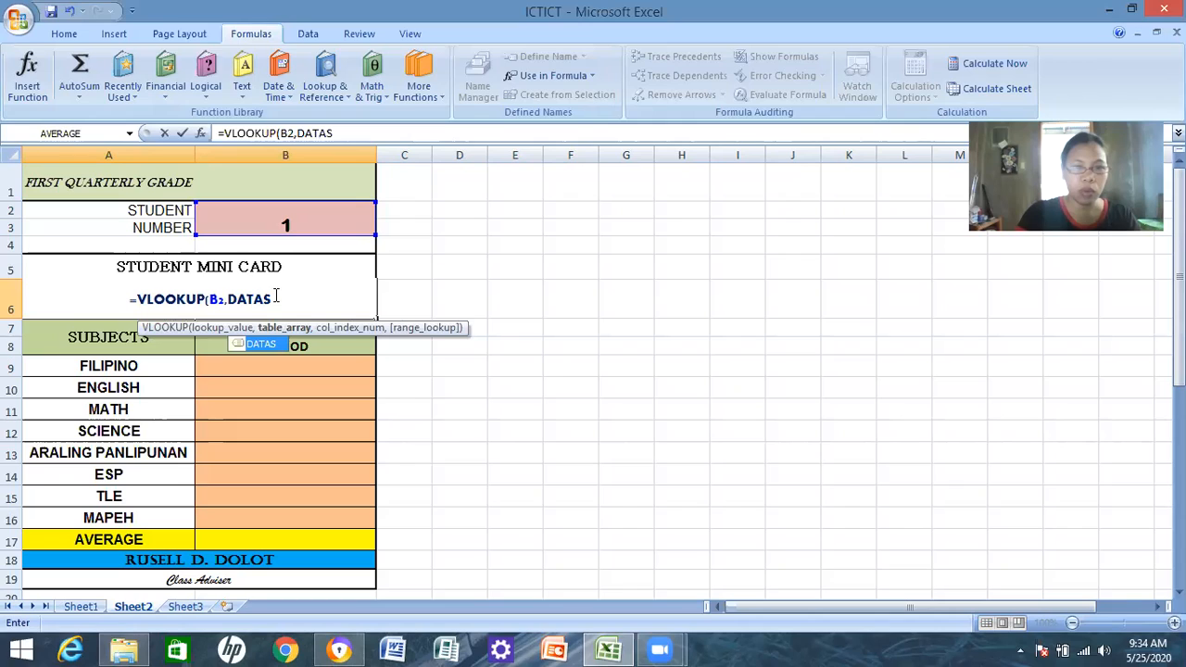
pyautogui.write(',')
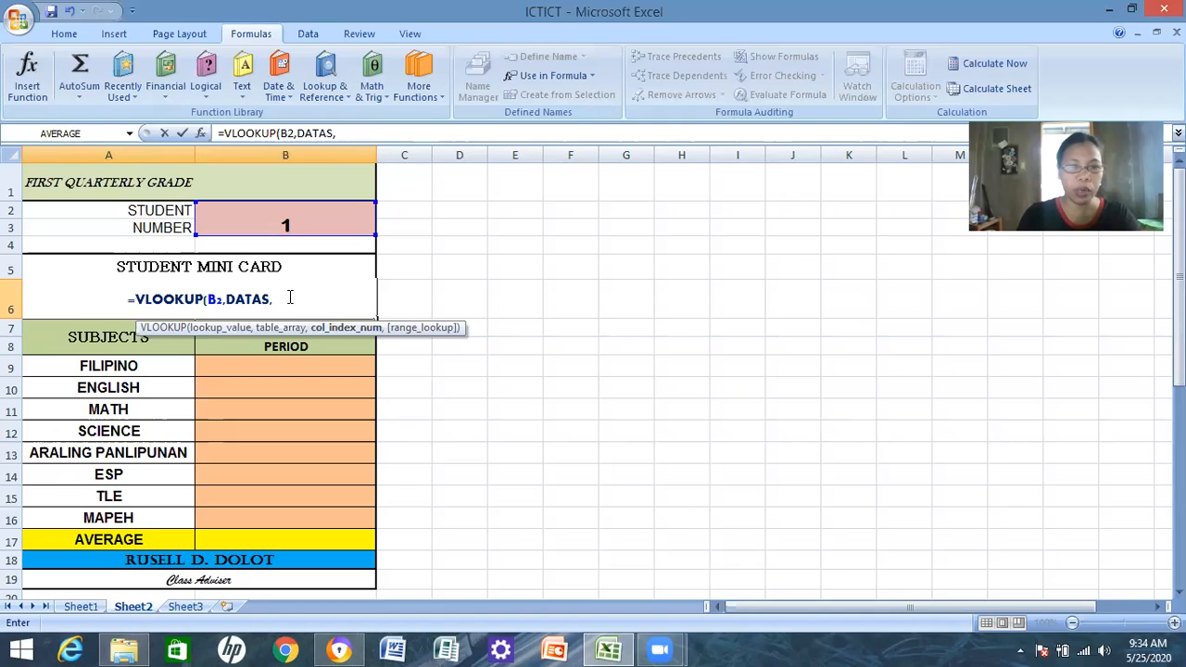
pyautogui.write('2')
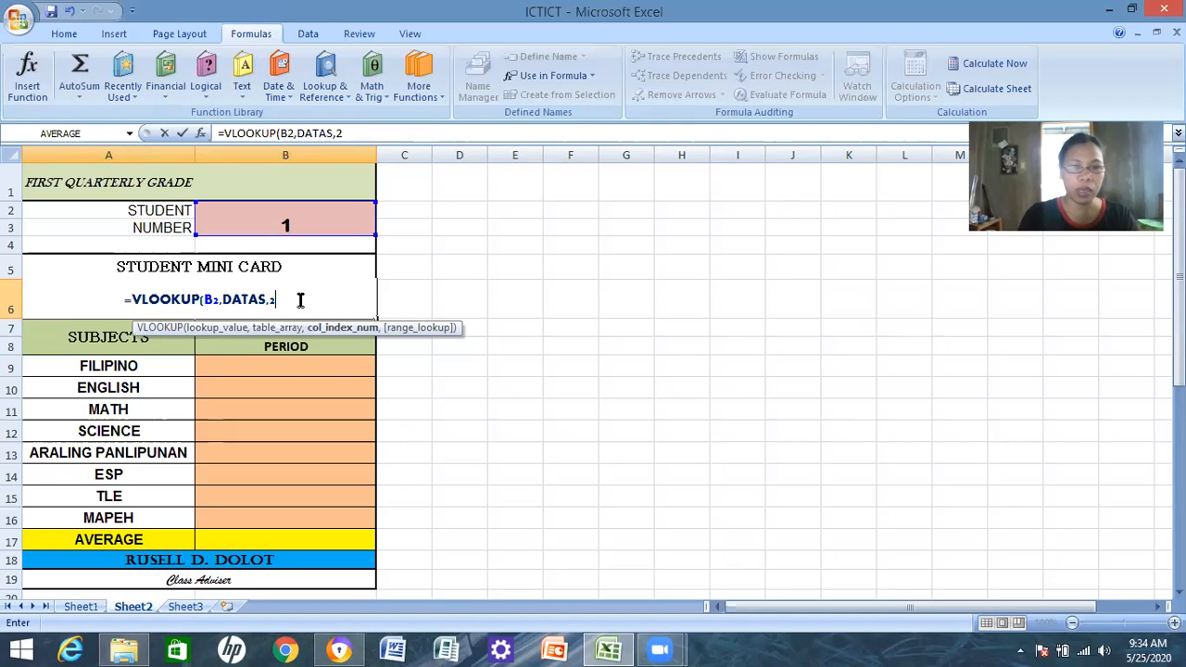
pyautogui.write(',')
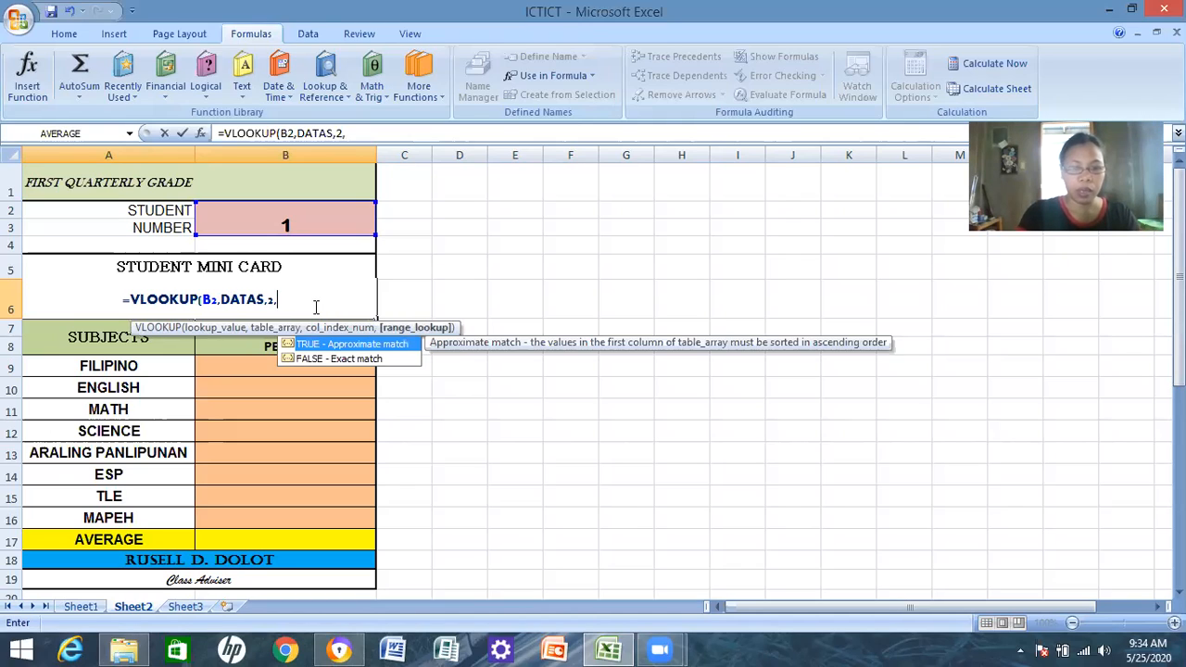
pyautogui.write('F')
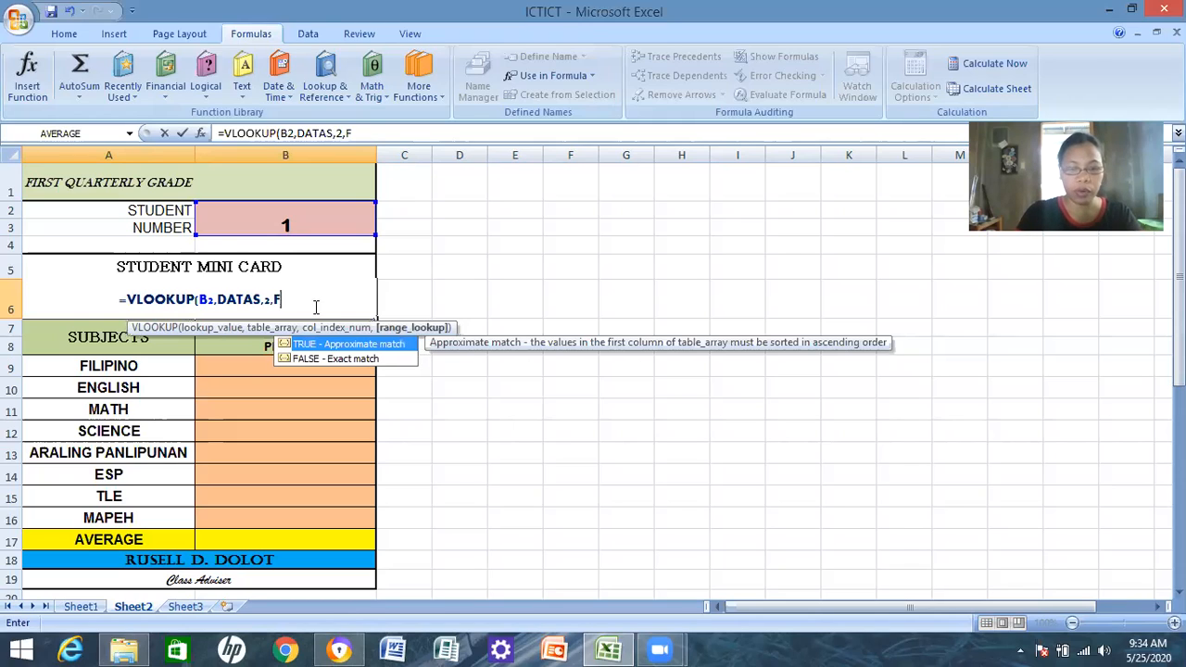
pyautogui.write('ALSE')
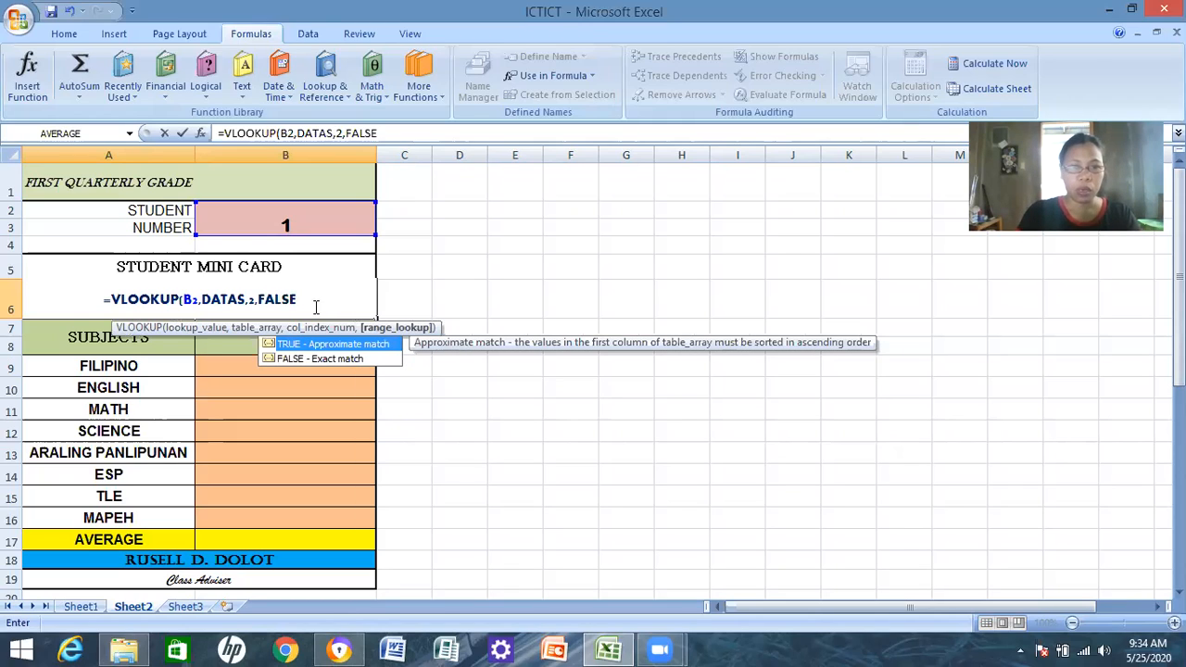
pyautogui.write(')')
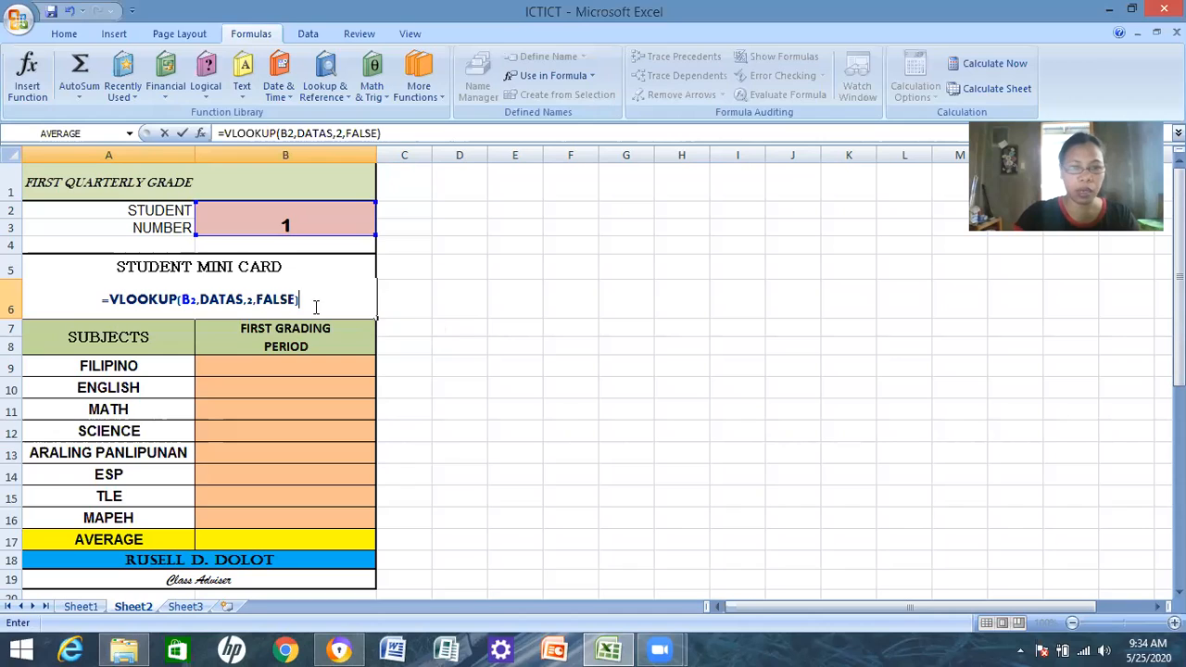
pyautogui.press('Return')
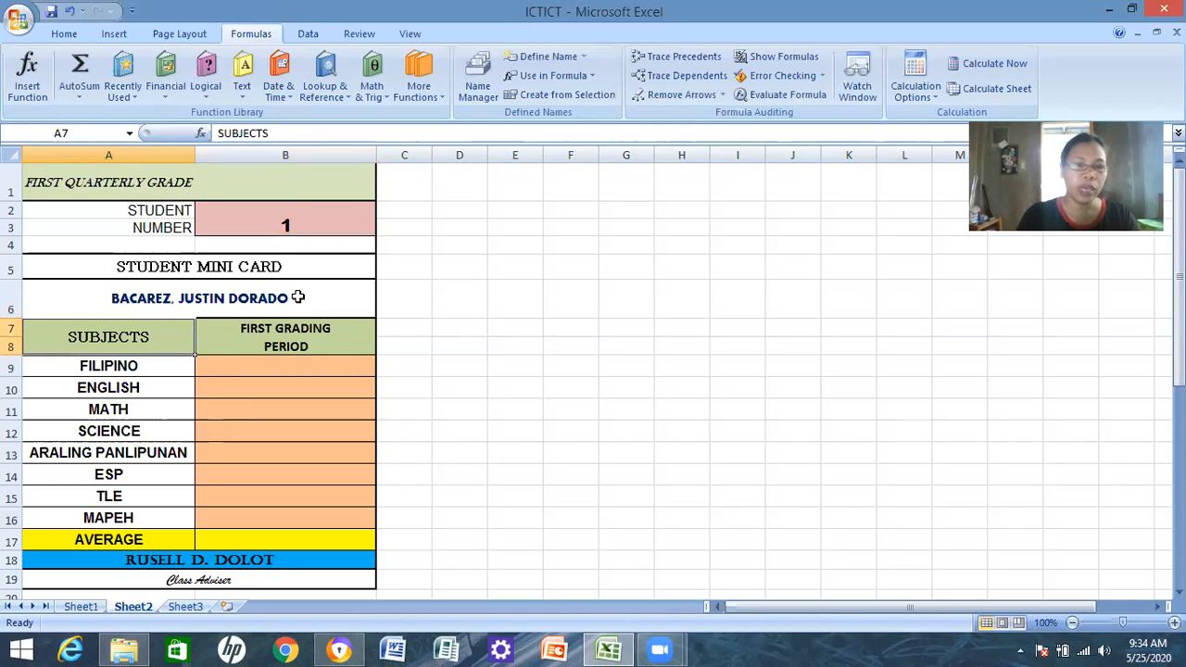
# Compare the mini card's student name and number with the entry for student 1 on Sheet1, and return to Sheet2.
pyautogui.click(306, 296)
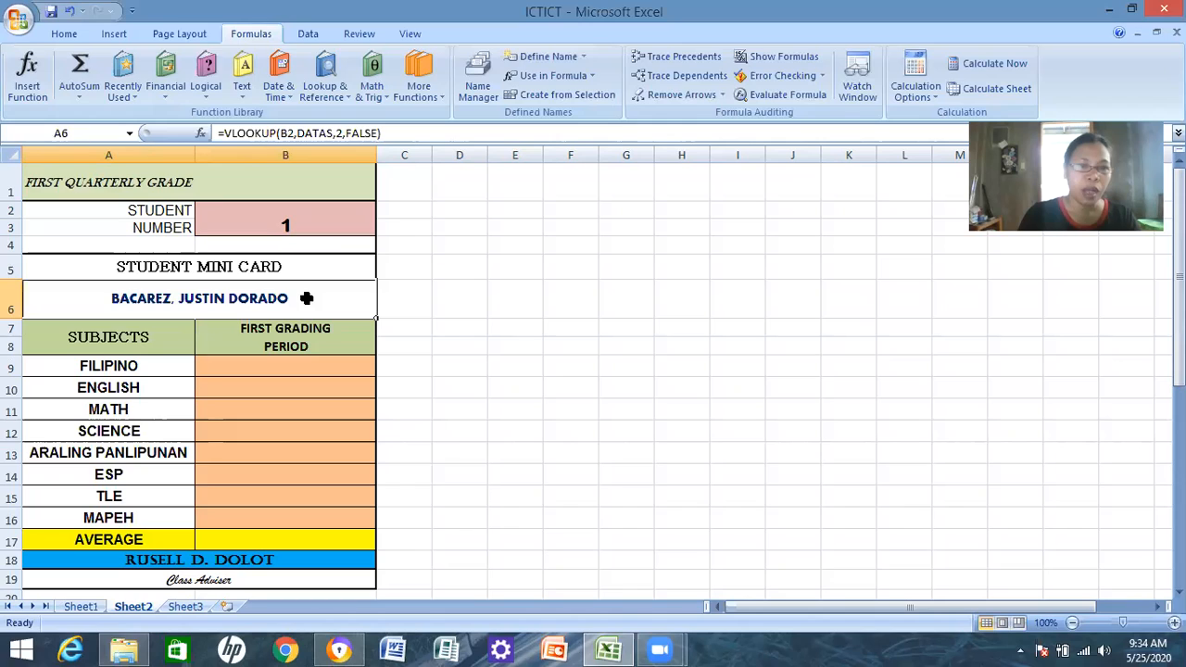
pyautogui.click(285, 223)
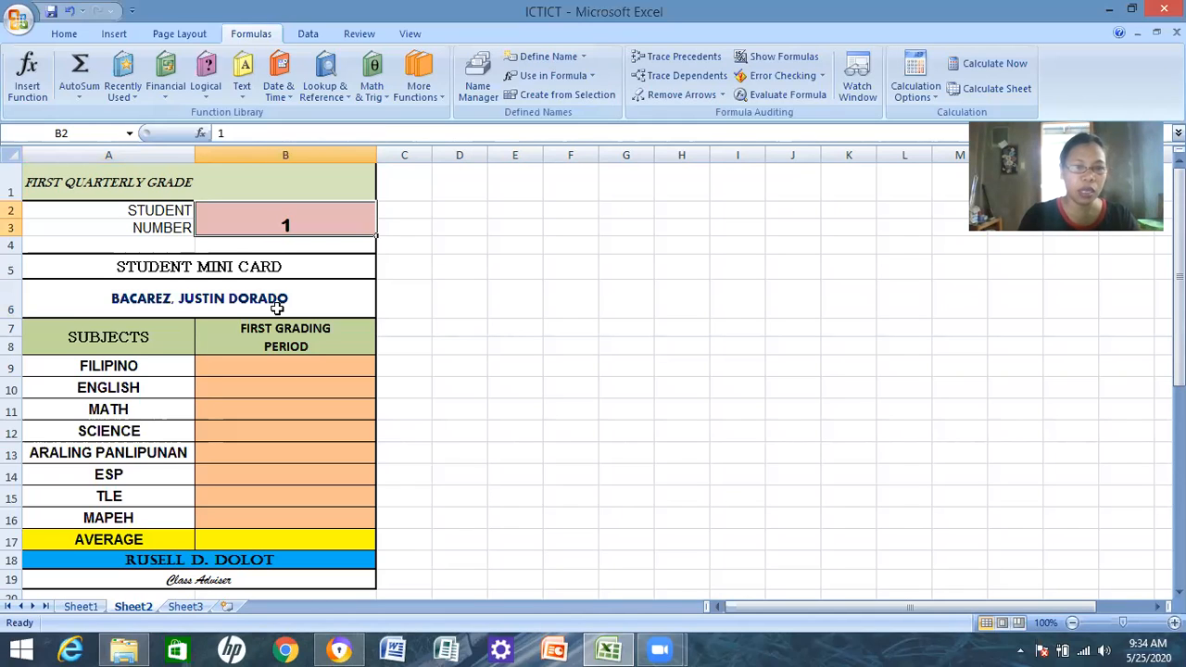
pyautogui.click(80, 607)
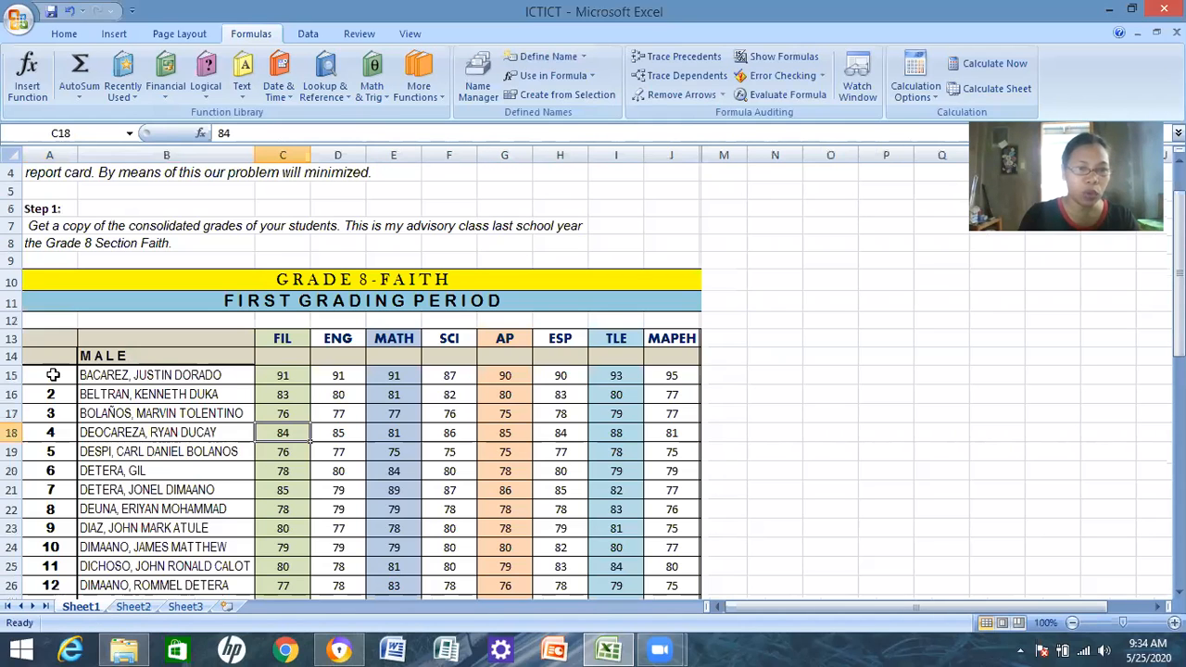
pyautogui.click(53, 374)
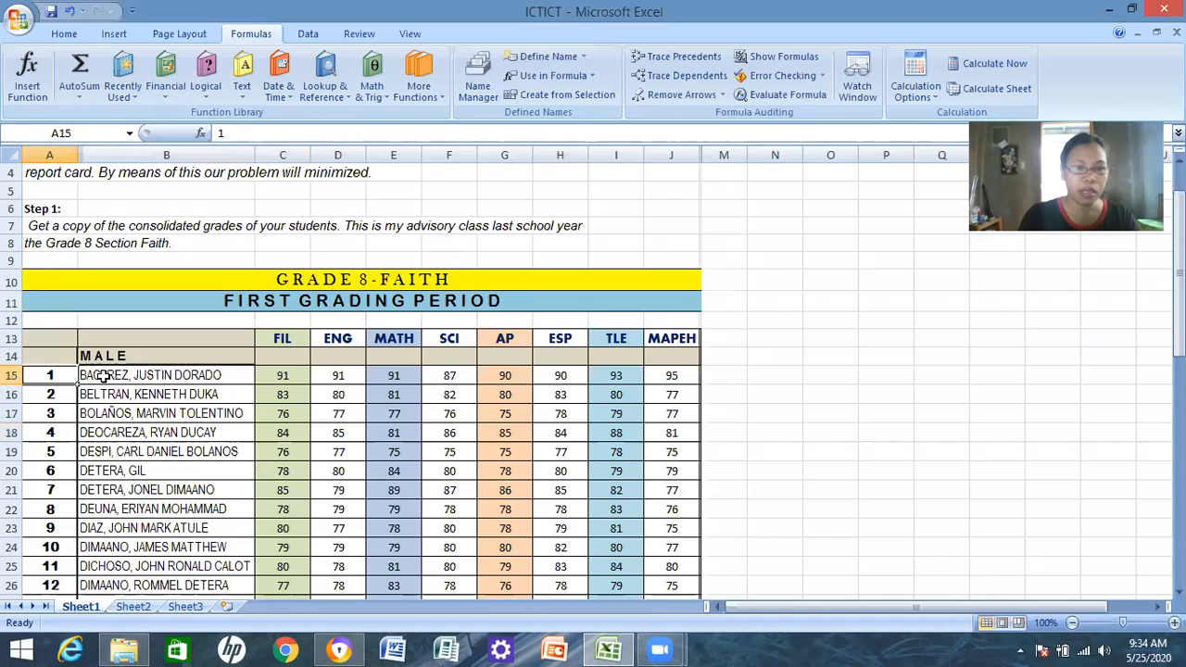
pyautogui.press('Right')
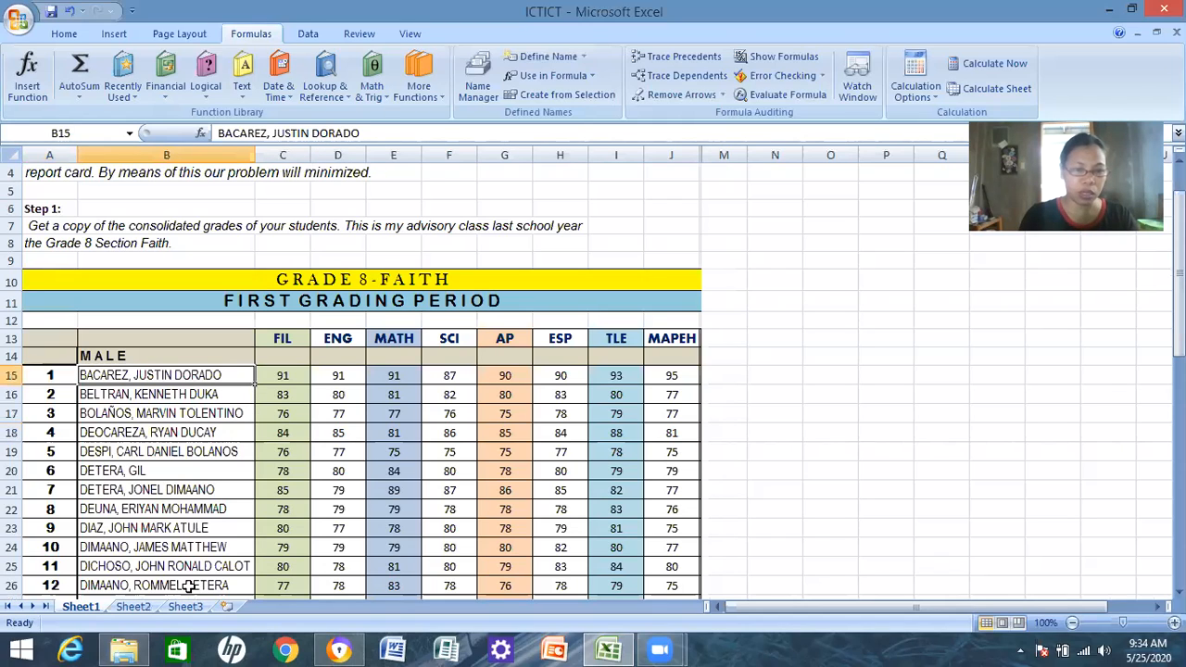
pyautogui.click(145, 604)
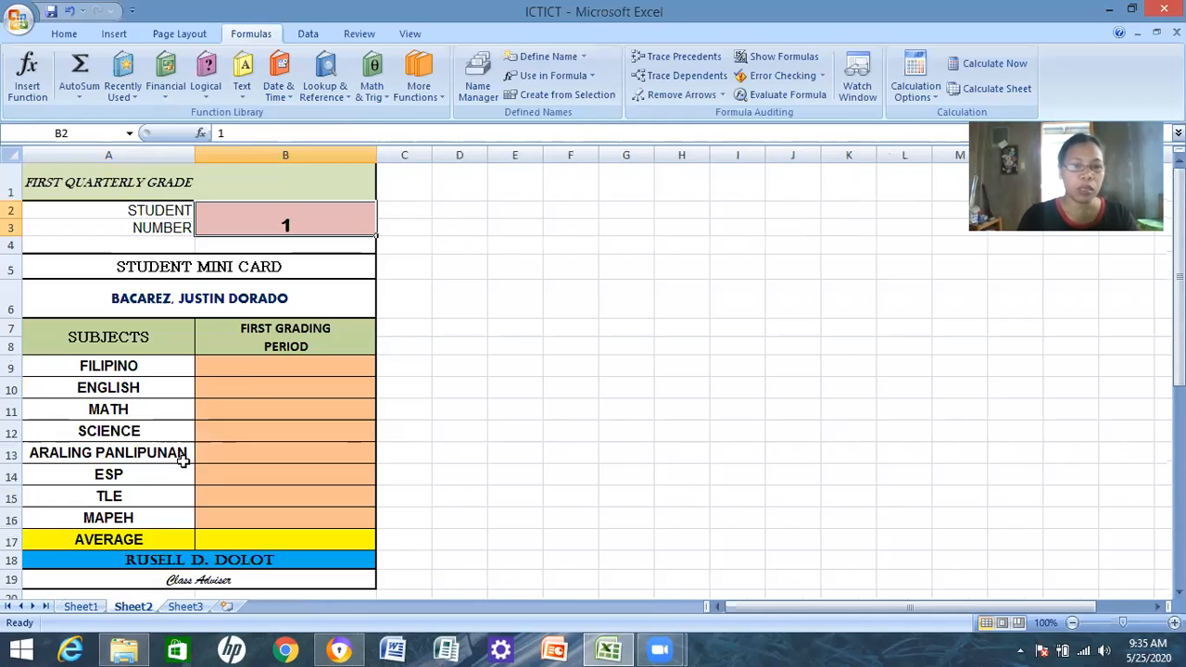
# Enter =VLOOKUP(B2,DATAS,3,FALSE) in cell B9 to retrieve the Filipino grade for the first grading period.
pyautogui.click(247, 370)
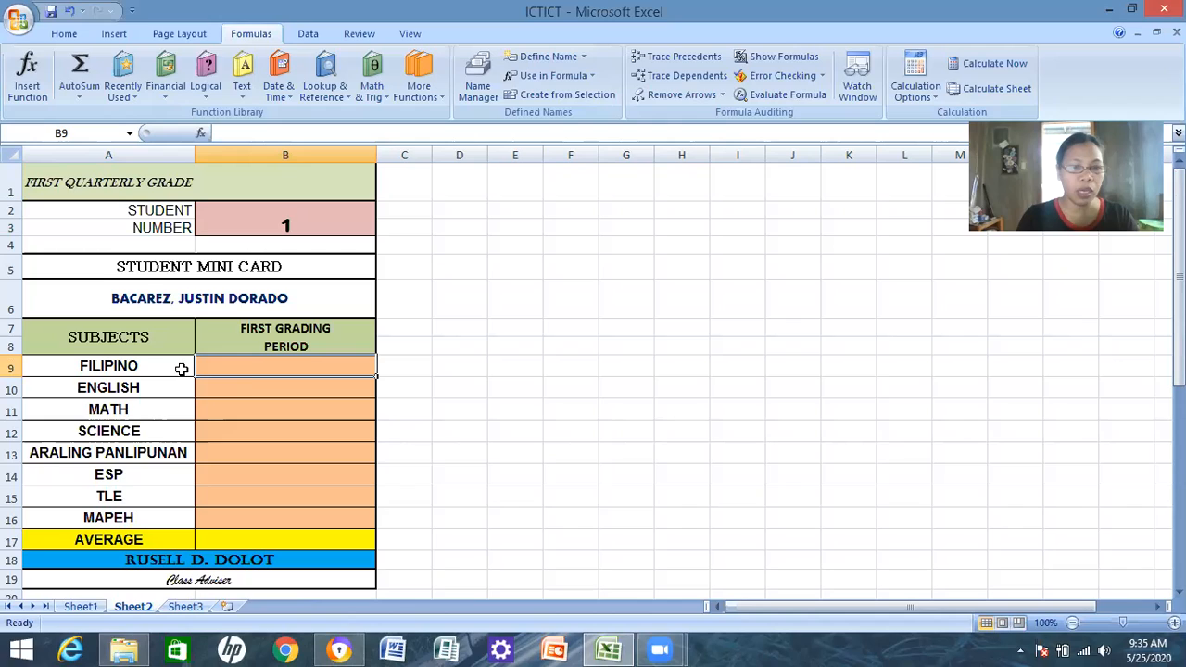
pyautogui.doubleClick(288, 368)
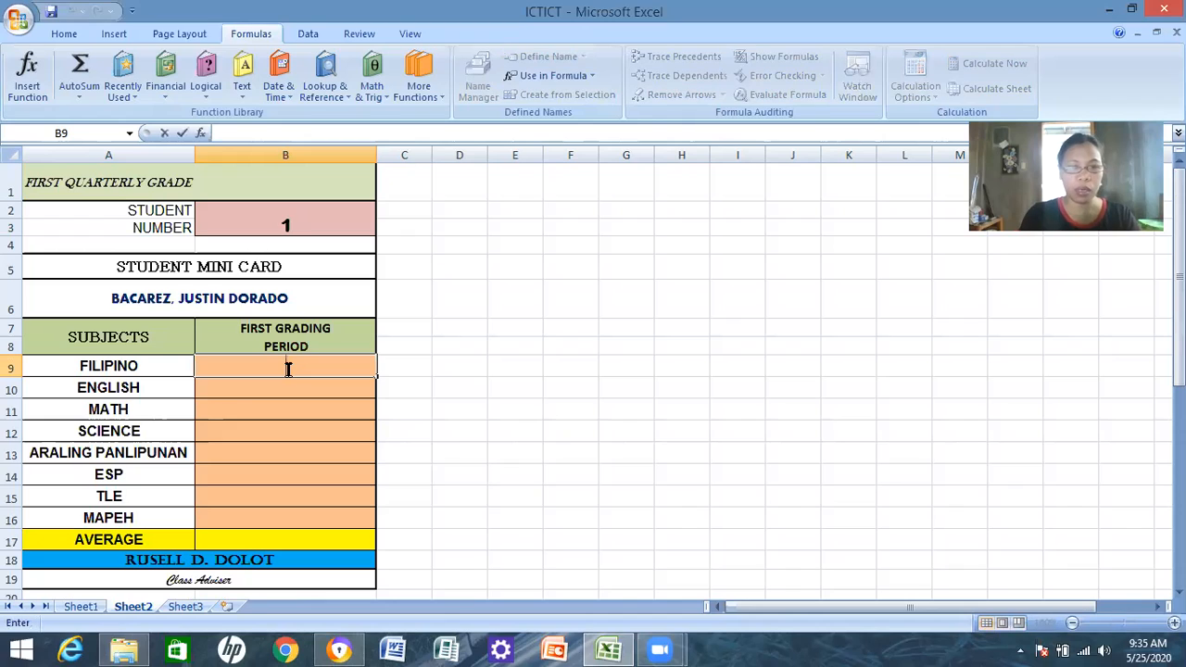
pyautogui.write('=')
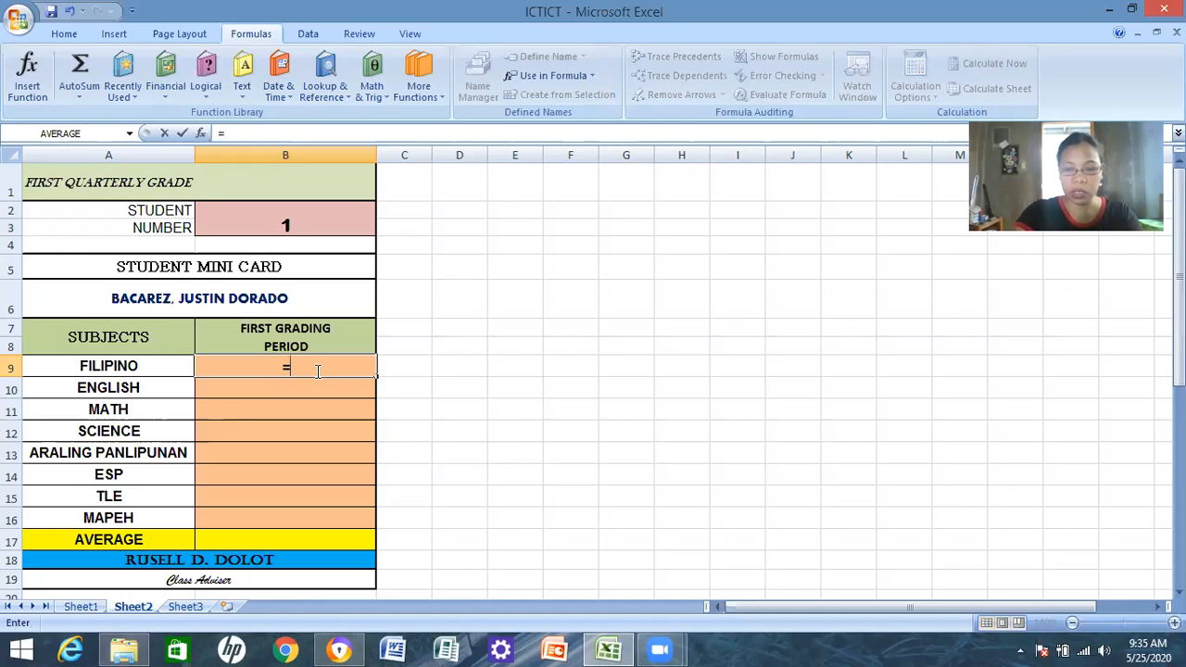
pyautogui.write('VLOO')
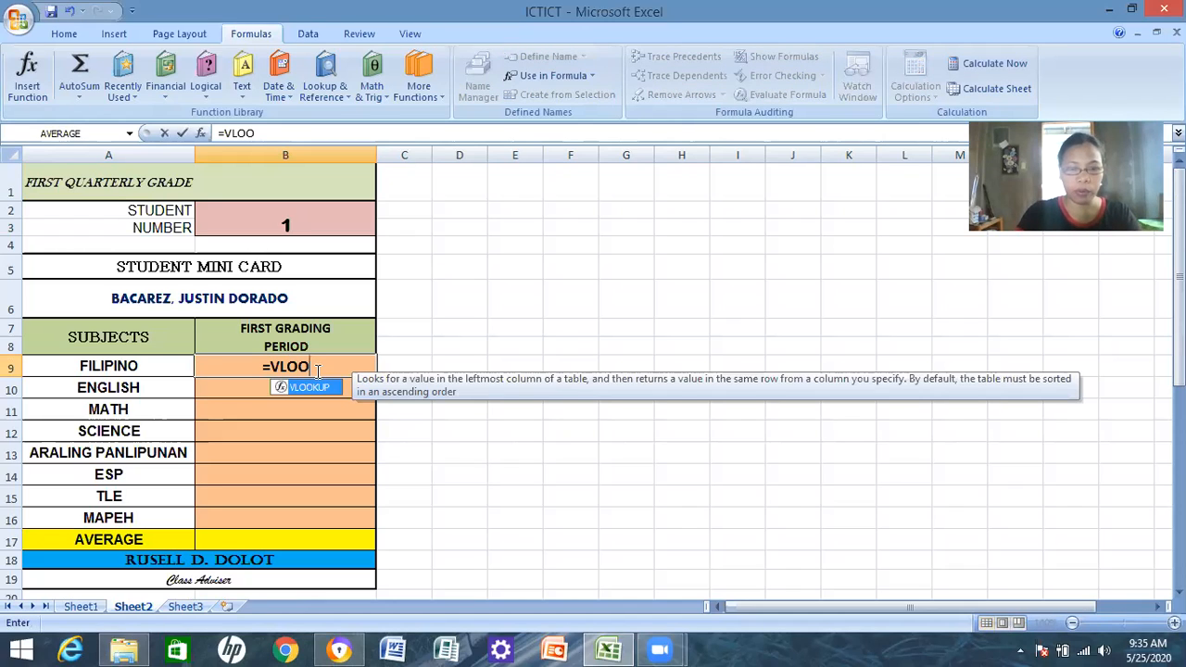
pyautogui.write('KUP(')
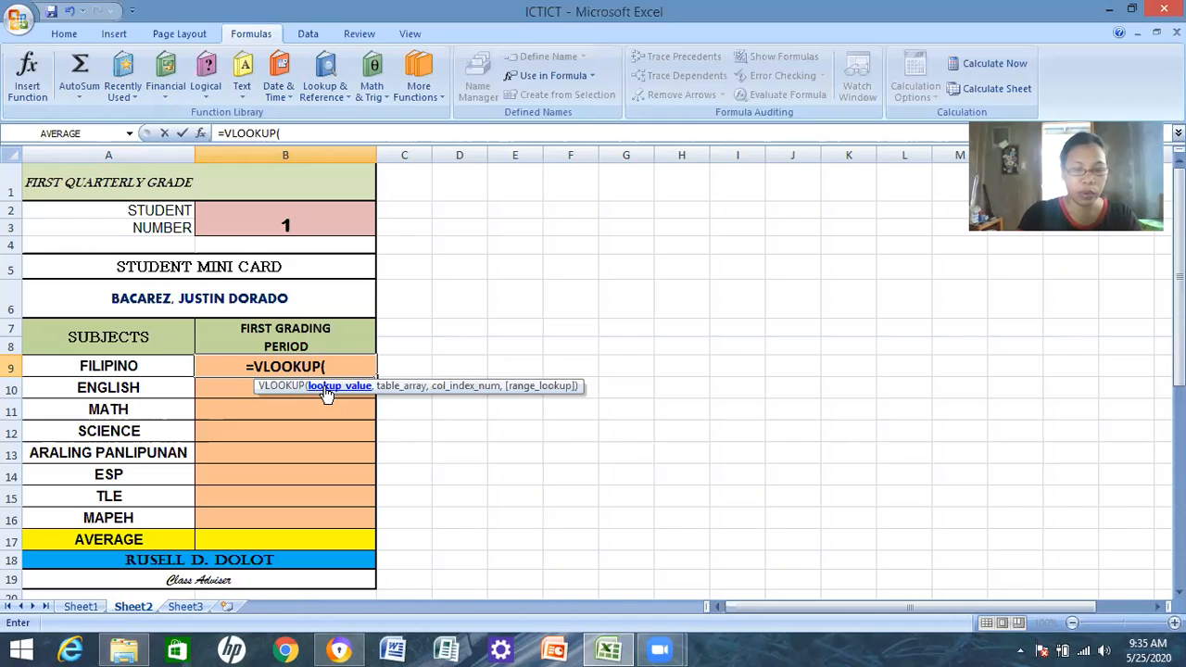
pyautogui.write('B')
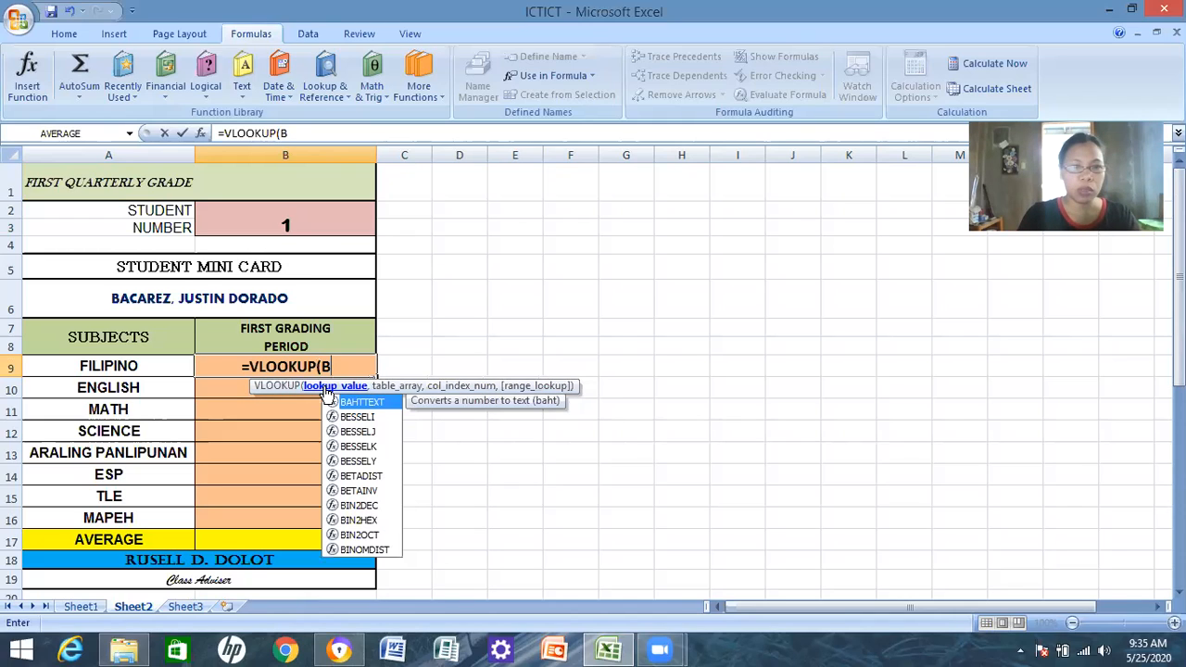
pyautogui.write('2')
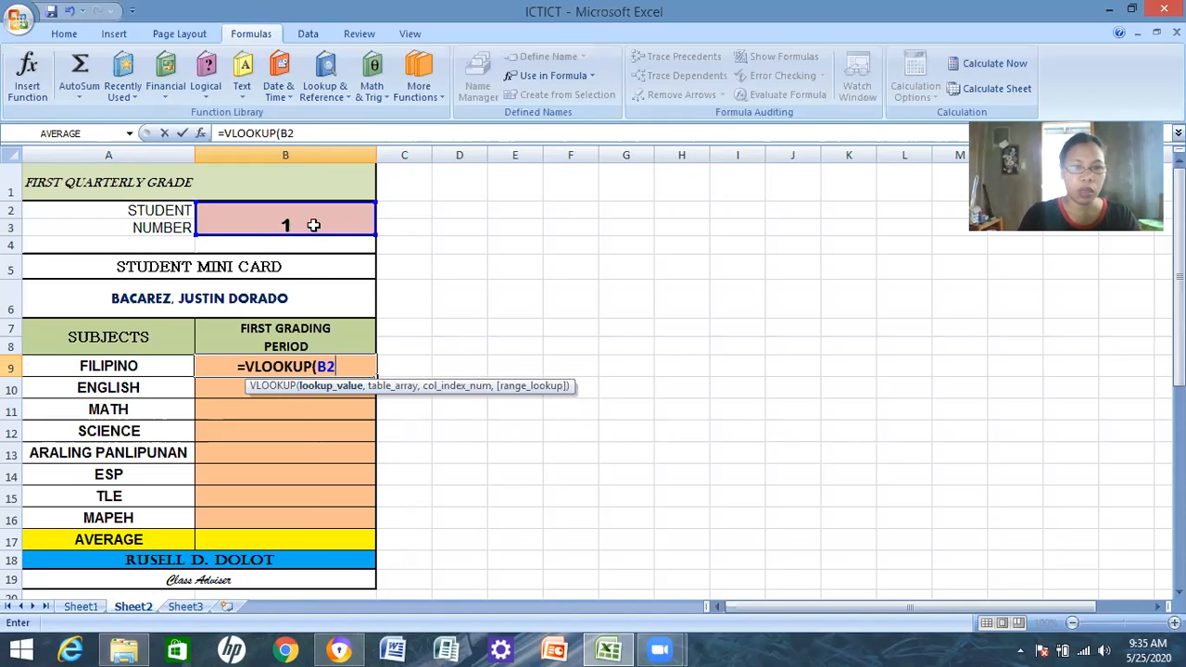
pyautogui.write(',')
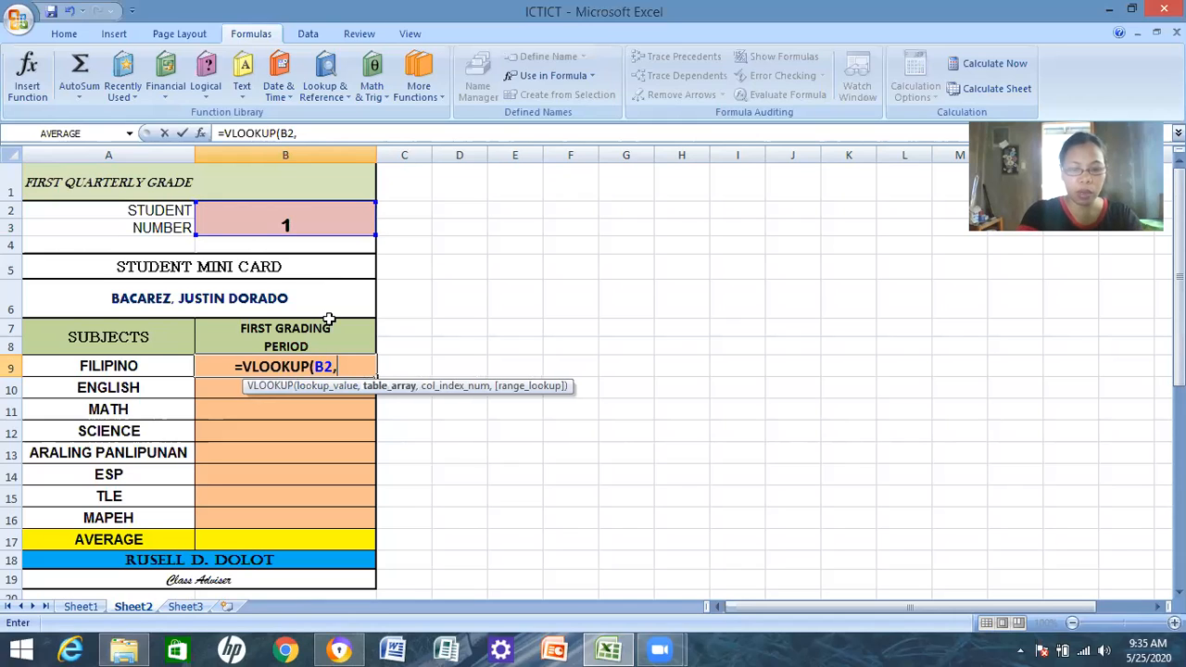
pyautogui.write('DATAS,')
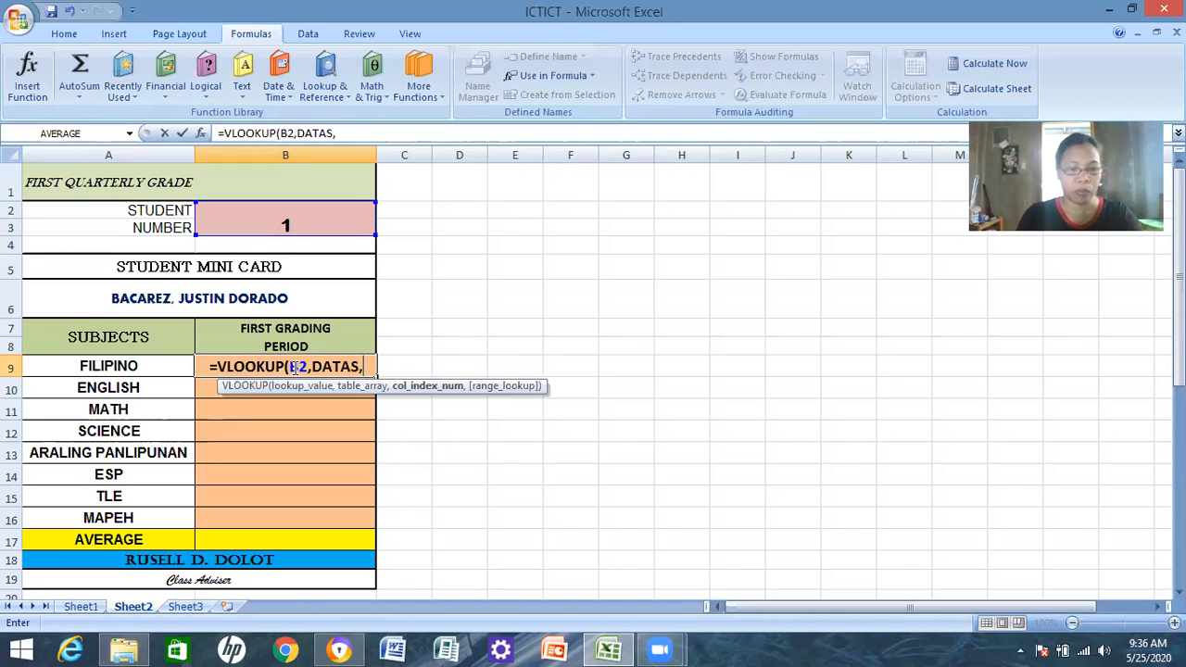
pyautogui.write('3')
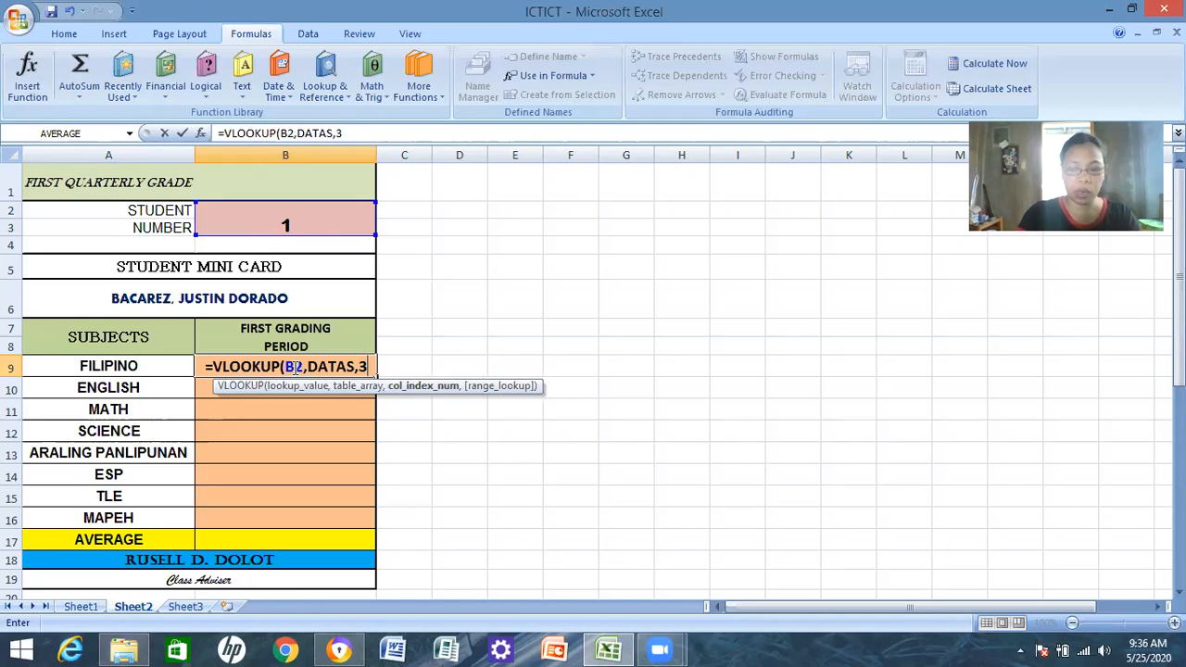
pyautogui.write(',F')
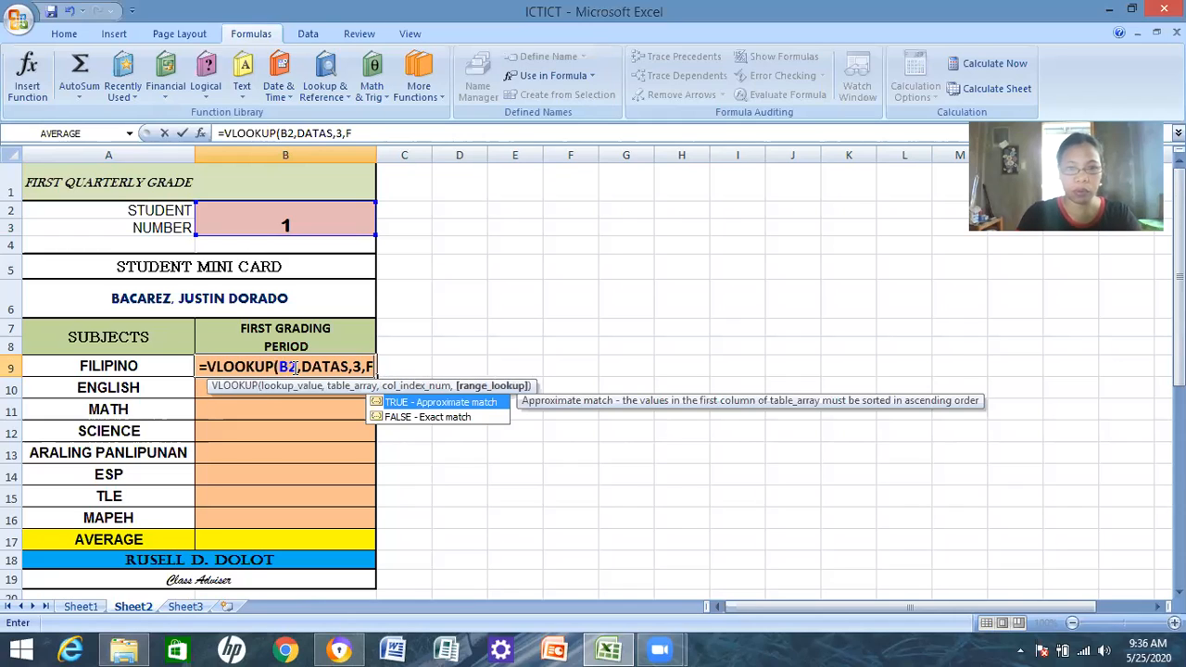
pyautogui.write('ALSE)')
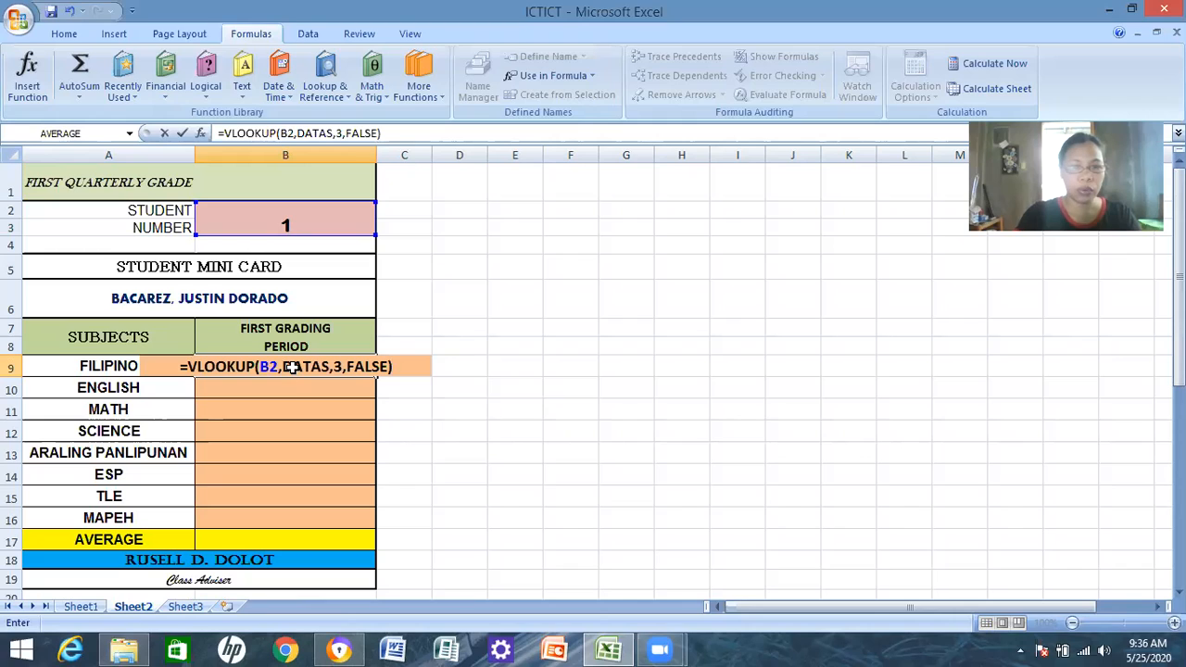
pyautogui.press('Return')
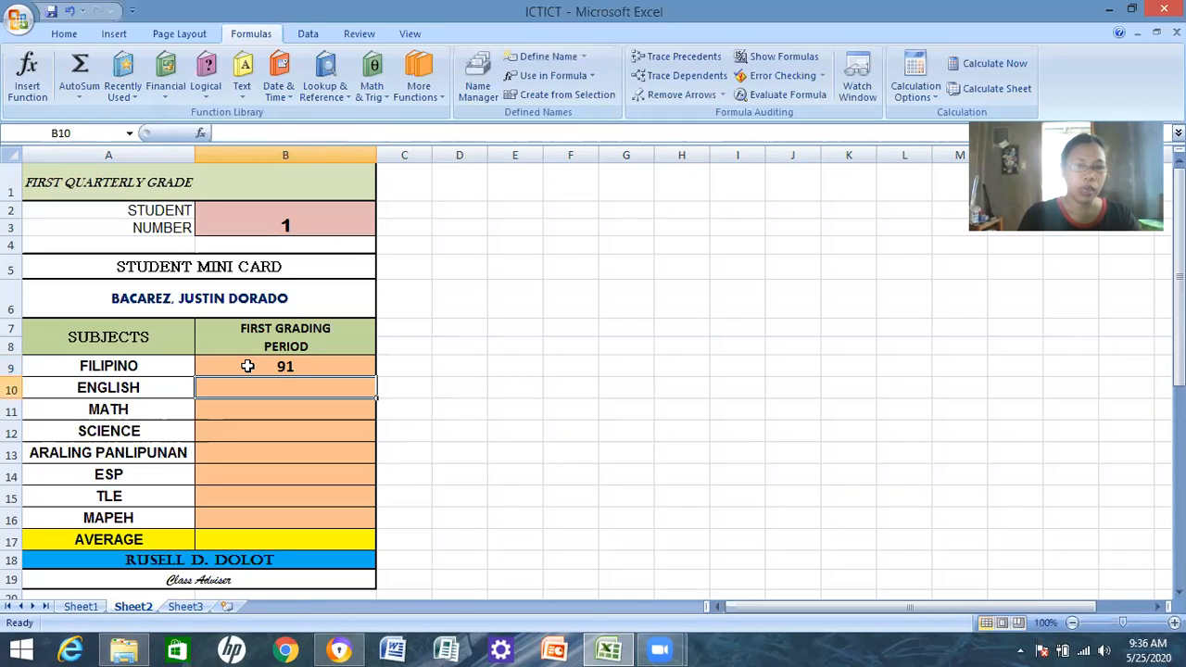
# Fill the Filipino grade formula in B9 down through the remaining subjects to B16.
pyautogui.click(312, 368)
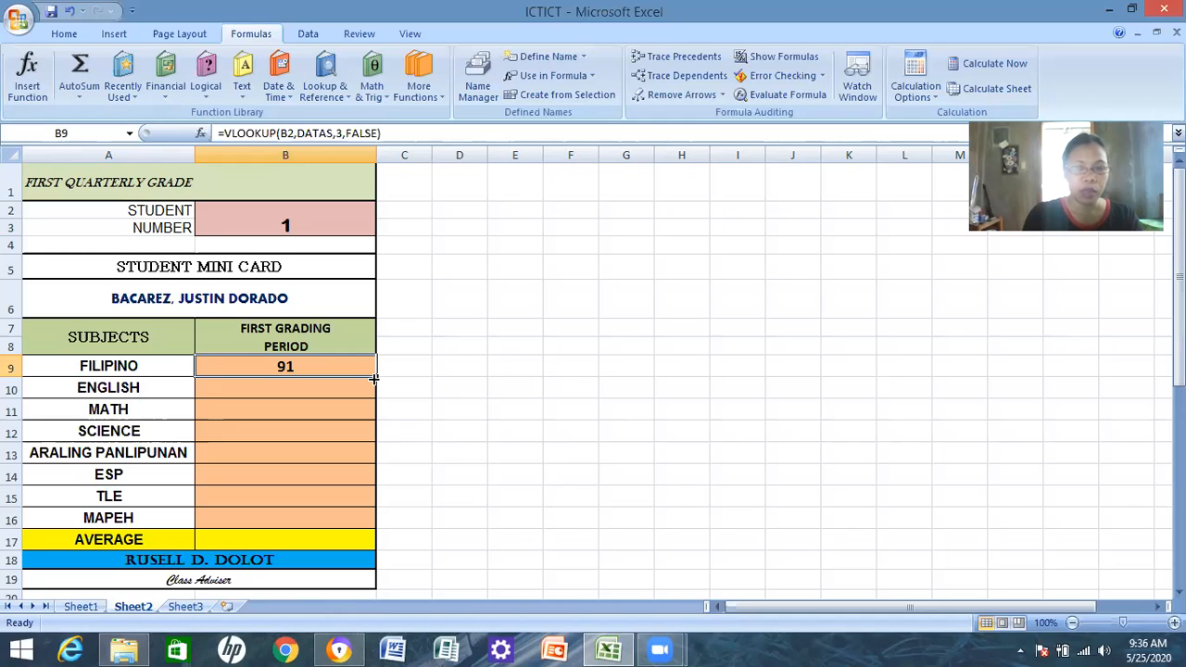
pyautogui.moveTo(376, 376); pyautogui.dragTo(369, 530)
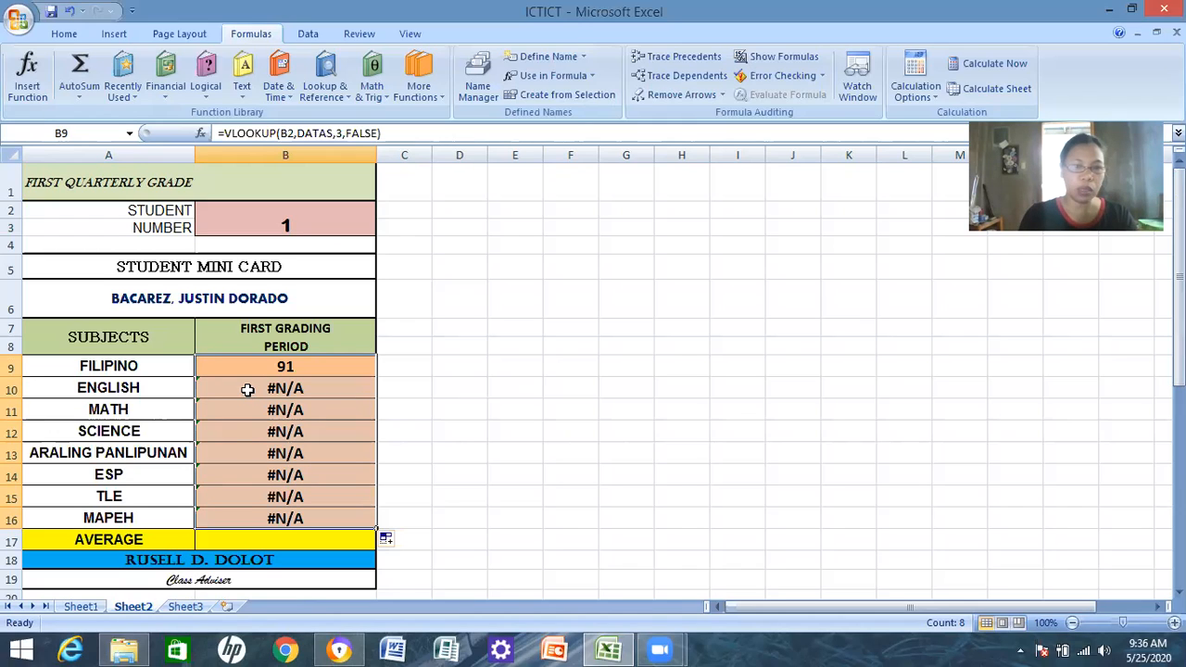
# Change the English grade formula in B10 to =VLOOKUP(B2,DATAS,4,FALSE).
pyautogui.click(287, 387)
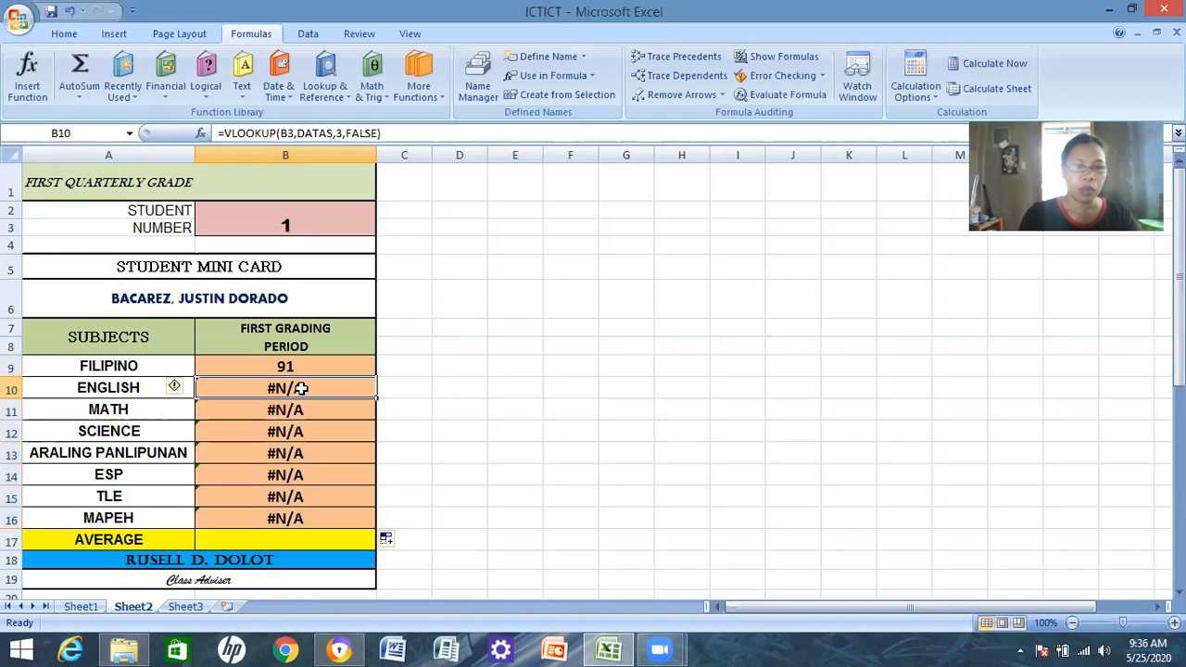
pyautogui.doubleClick(288, 389)
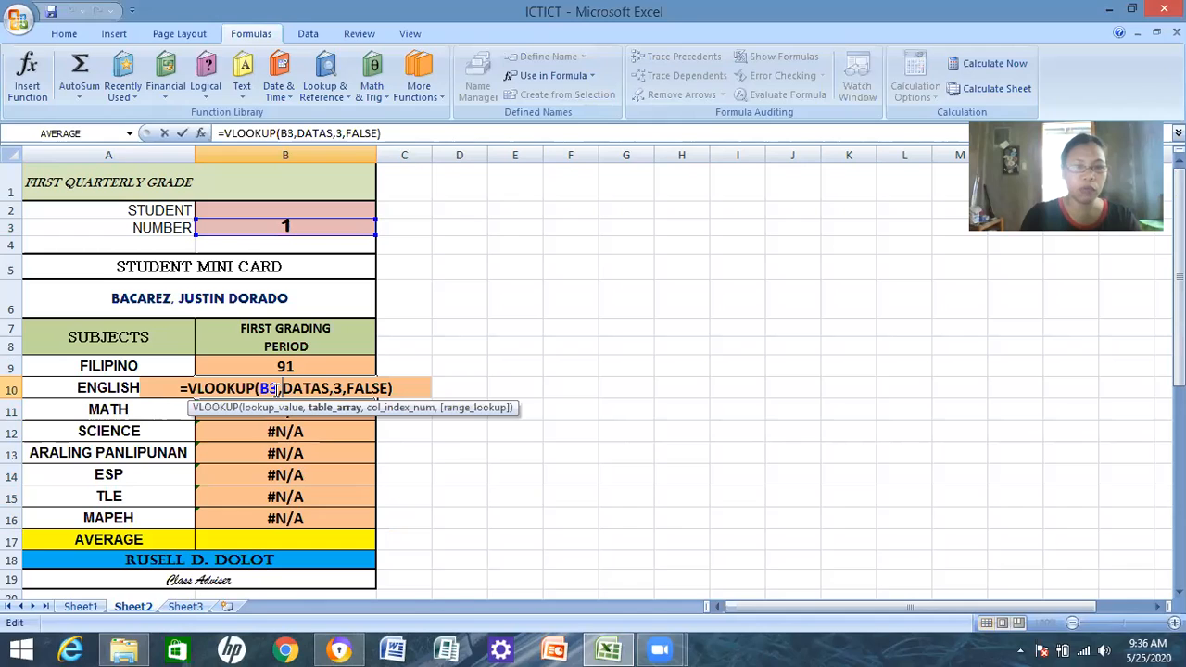
pyautogui.click(277, 389)
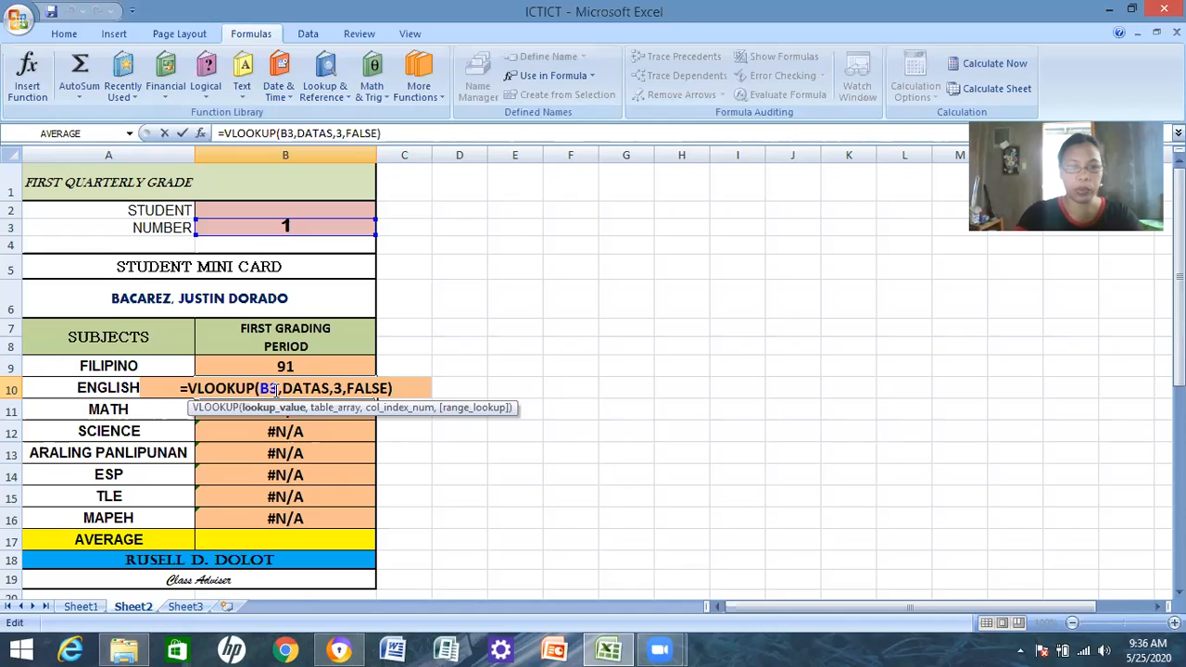
pyautogui.press('BackSpace')
pyautogui.write('2')
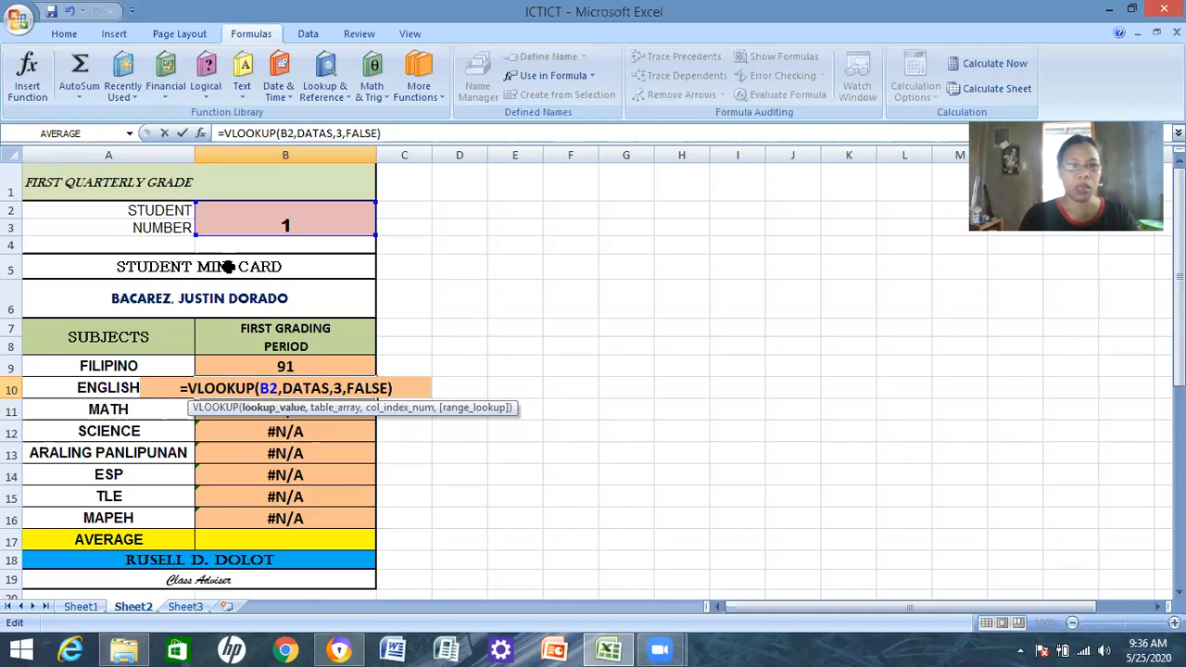
pyautogui.click(264, 227)
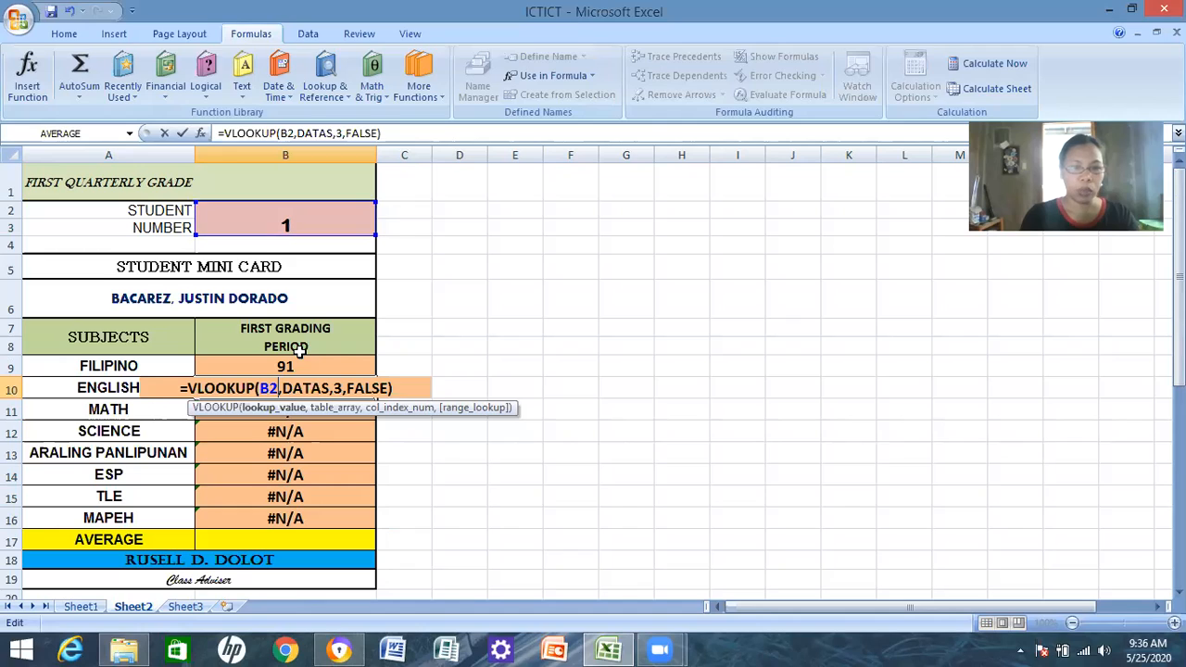
pyautogui.click(343, 389)
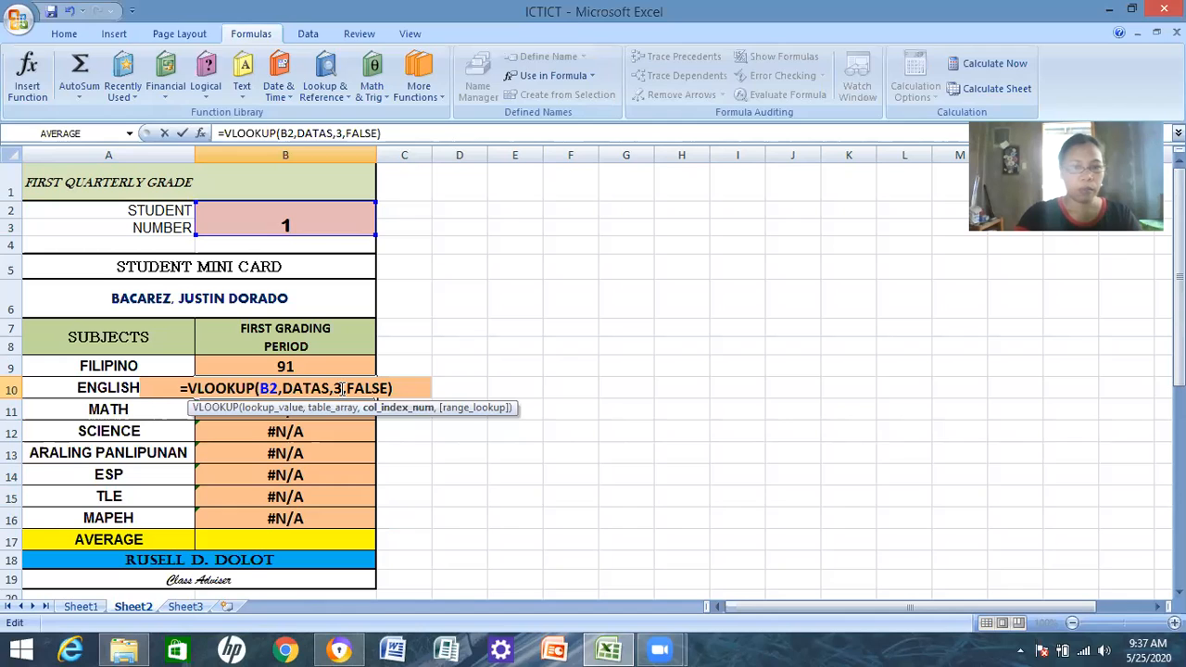
pyautogui.press('BackSpace')
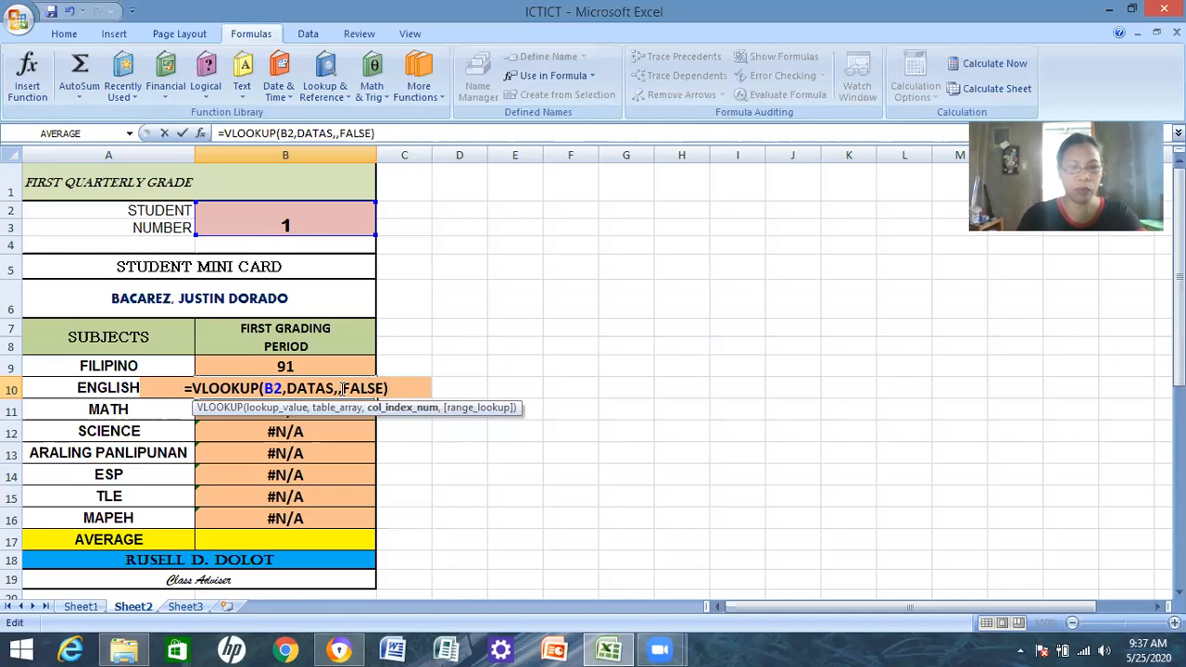
pyautogui.write('4')
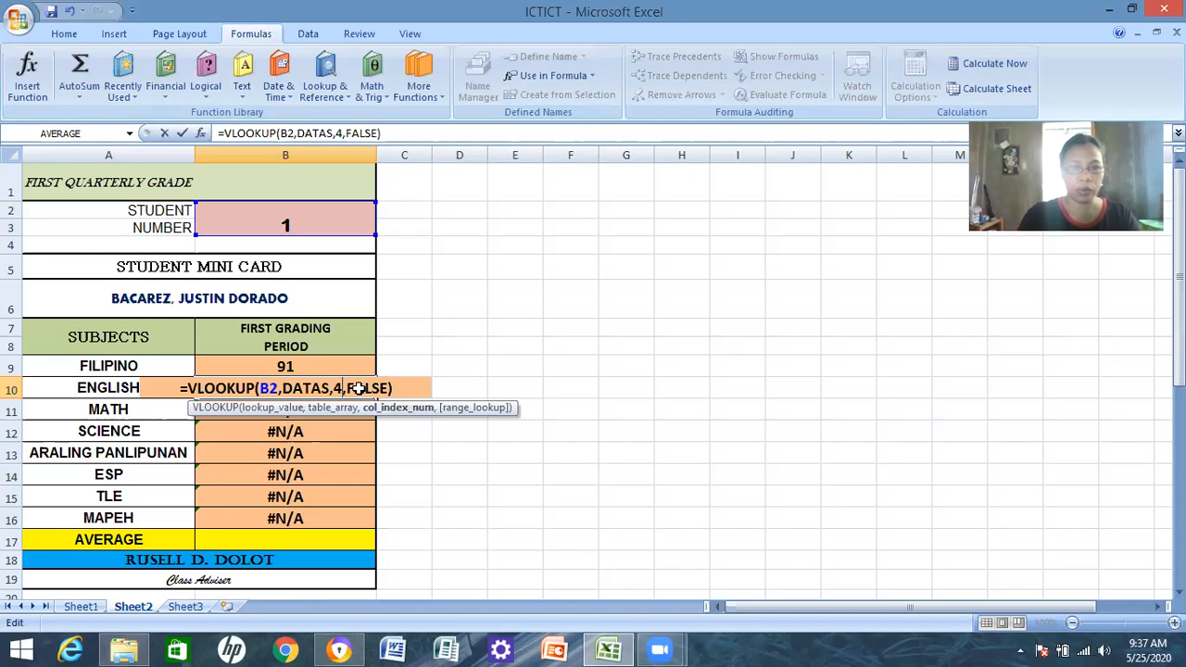
pyautogui.press('Return')
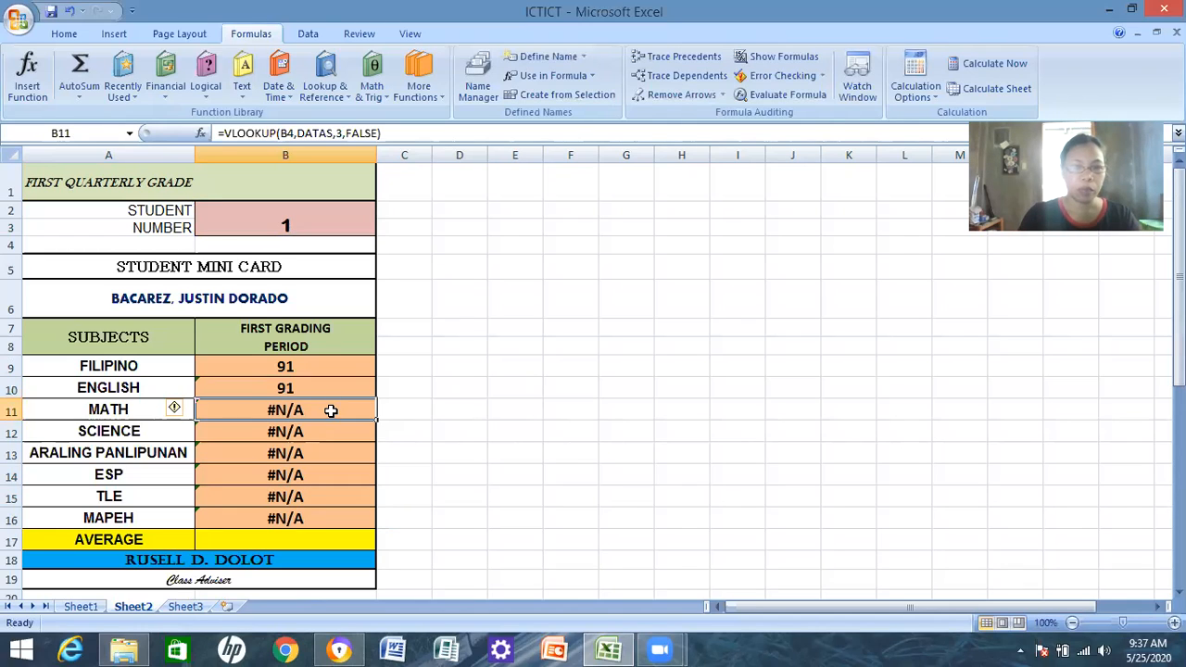
# Change the Math grade formula in B11 to =VLOOKUP(B2,DATAS,5,FALSE).
pyautogui.doubleClick(284, 409)
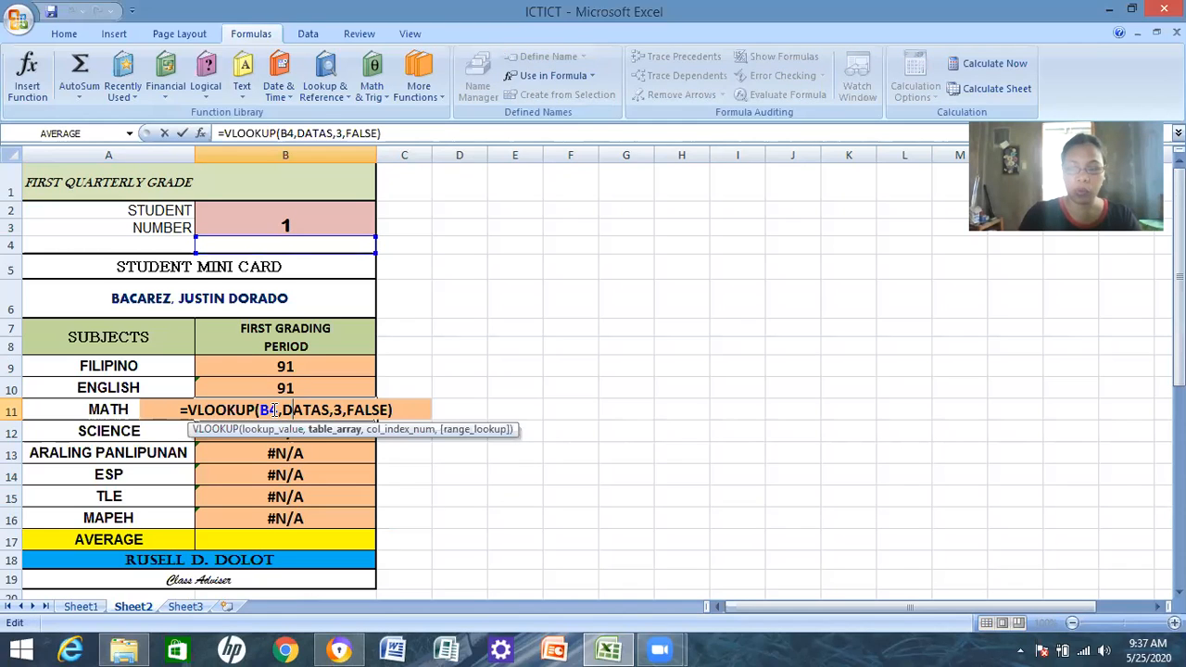
pyautogui.click(274, 409)
pyautogui.press('Delete')
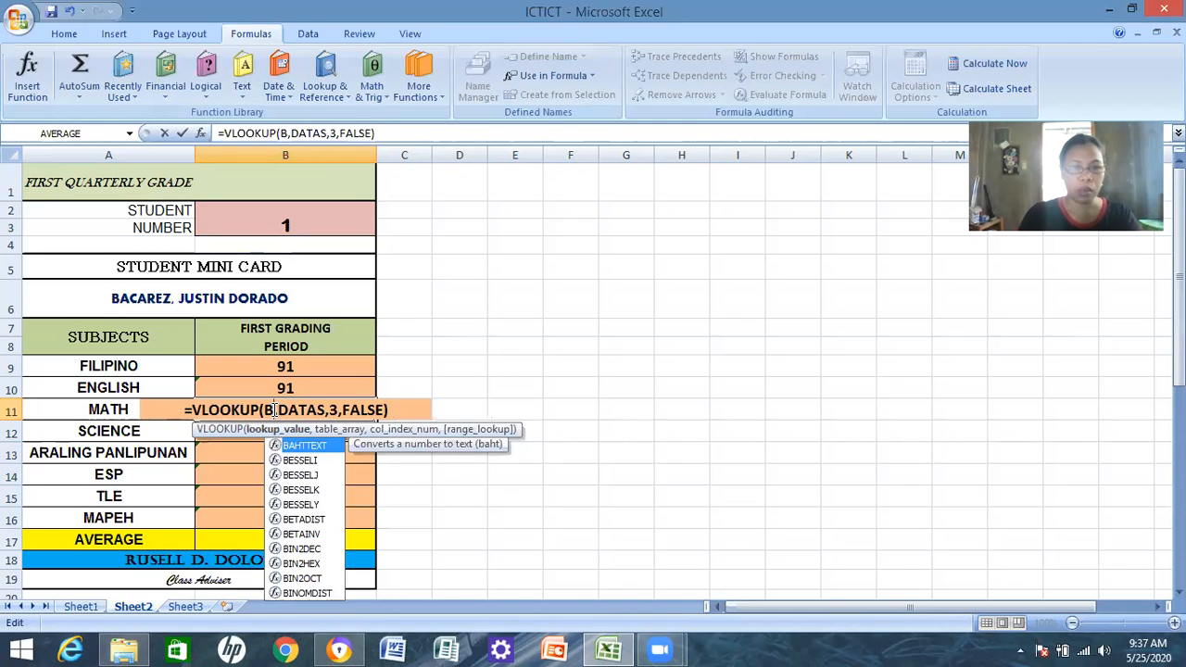
pyautogui.write('2')
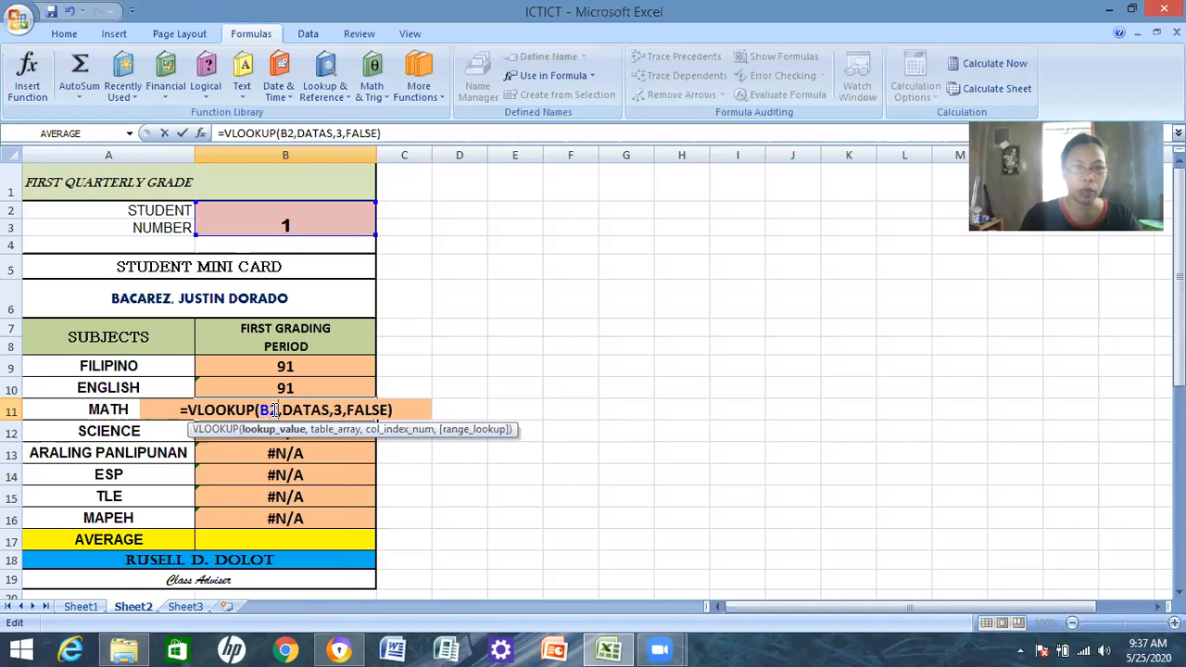
pyautogui.click(342, 409)
pyautogui.press('BackSpace')
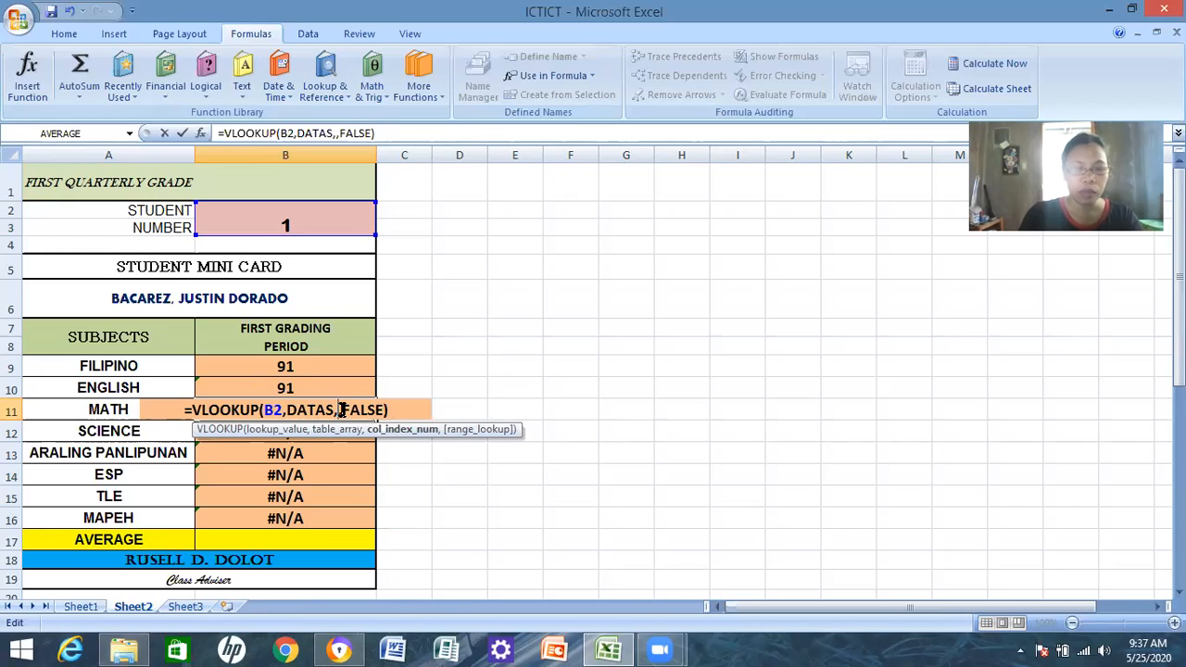
pyautogui.write('5')
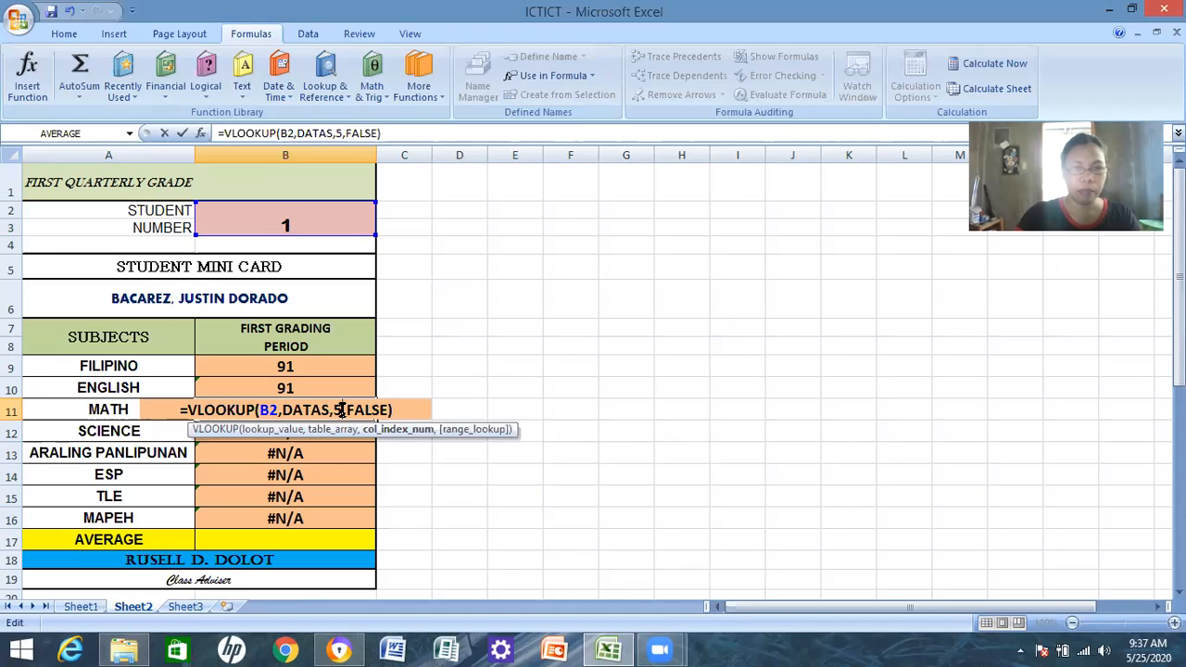
pyautogui.press('Return')
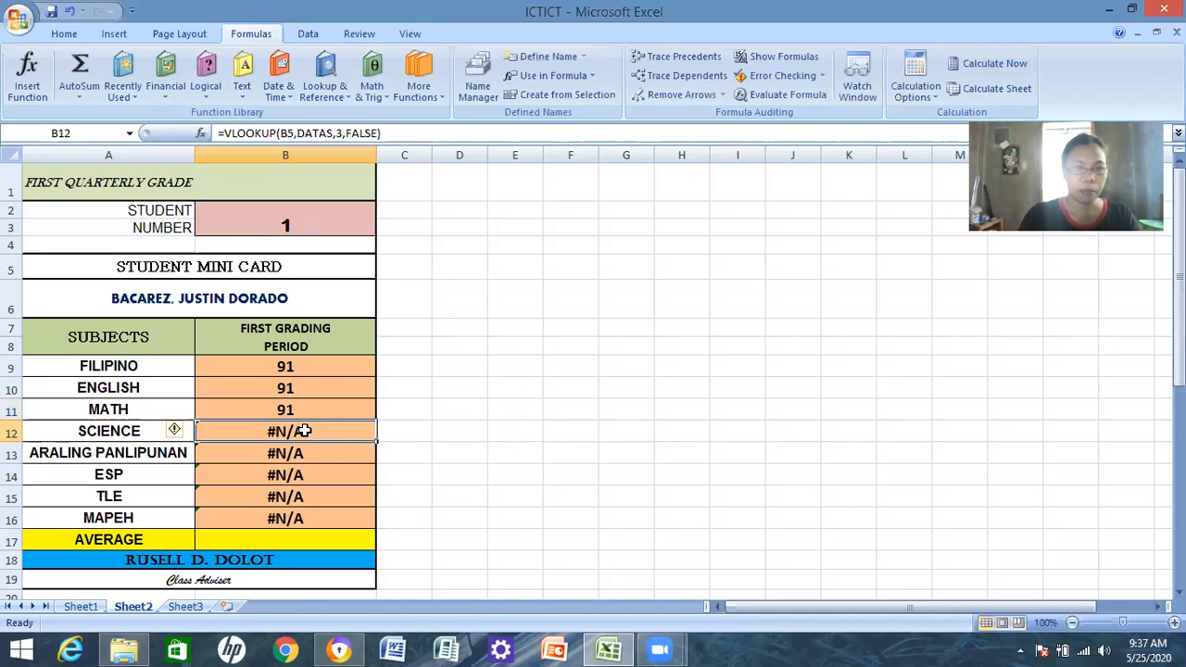
# Correct the Science formula in B12 to look up B2 and return the Science grade column of DATAS.
pyautogui.doubleClick(279, 431)
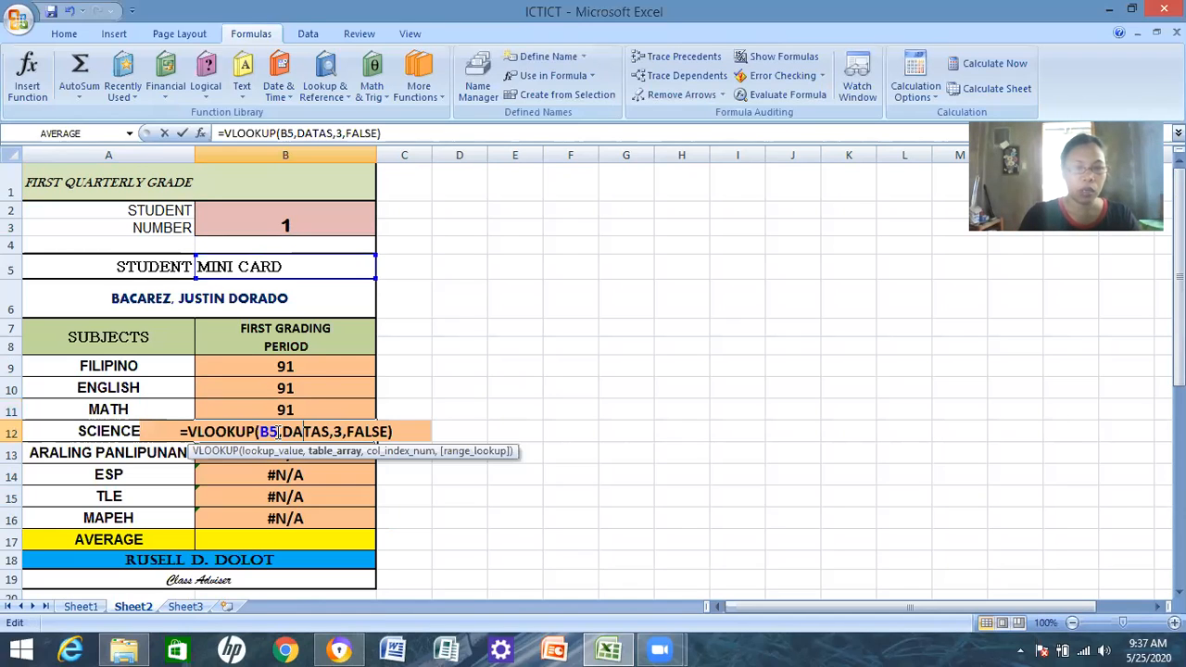
pyautogui.press('BackSpace')
pyautogui.write('2')
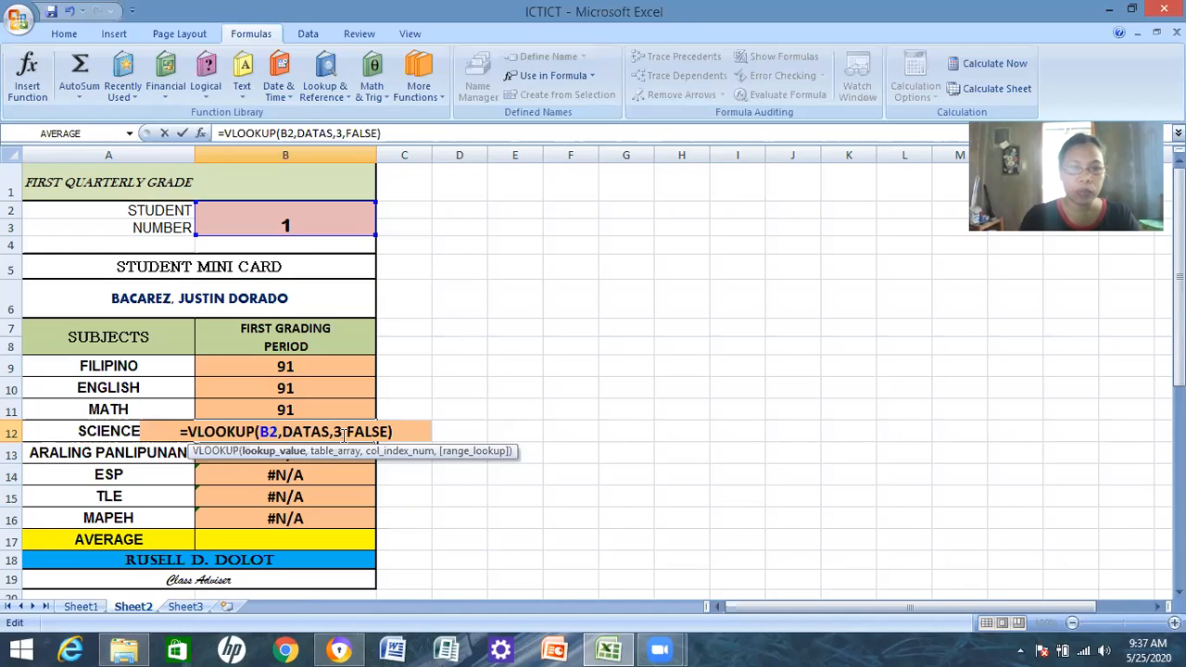
pyautogui.click(344, 433)
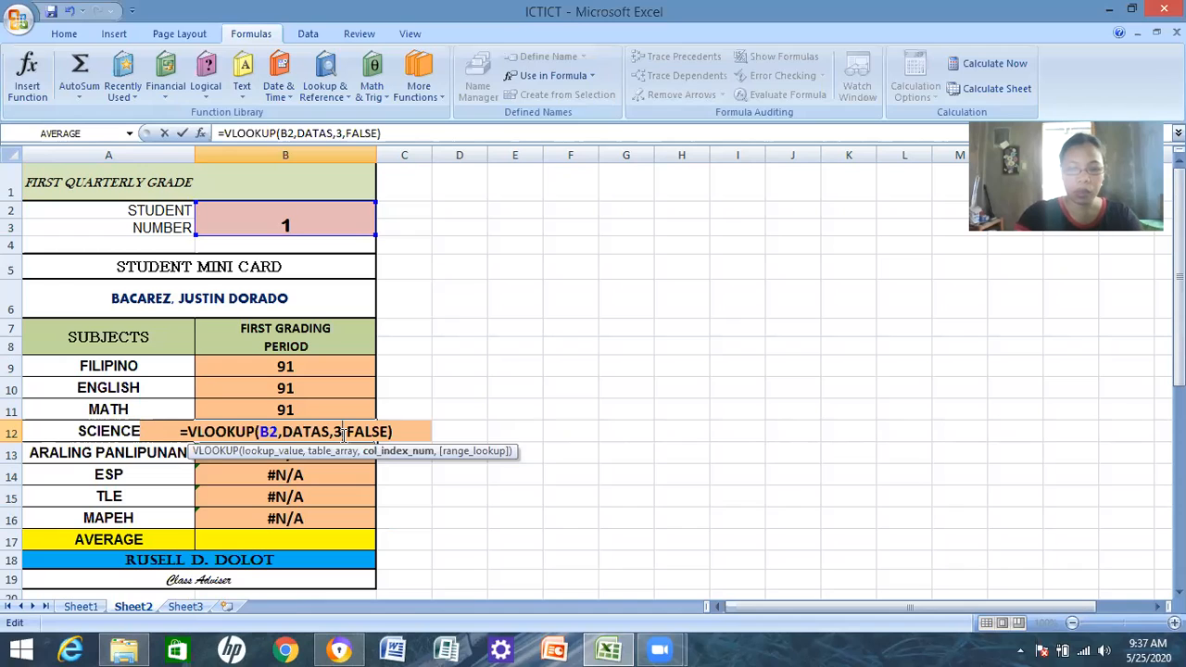
pyautogui.press('Return')
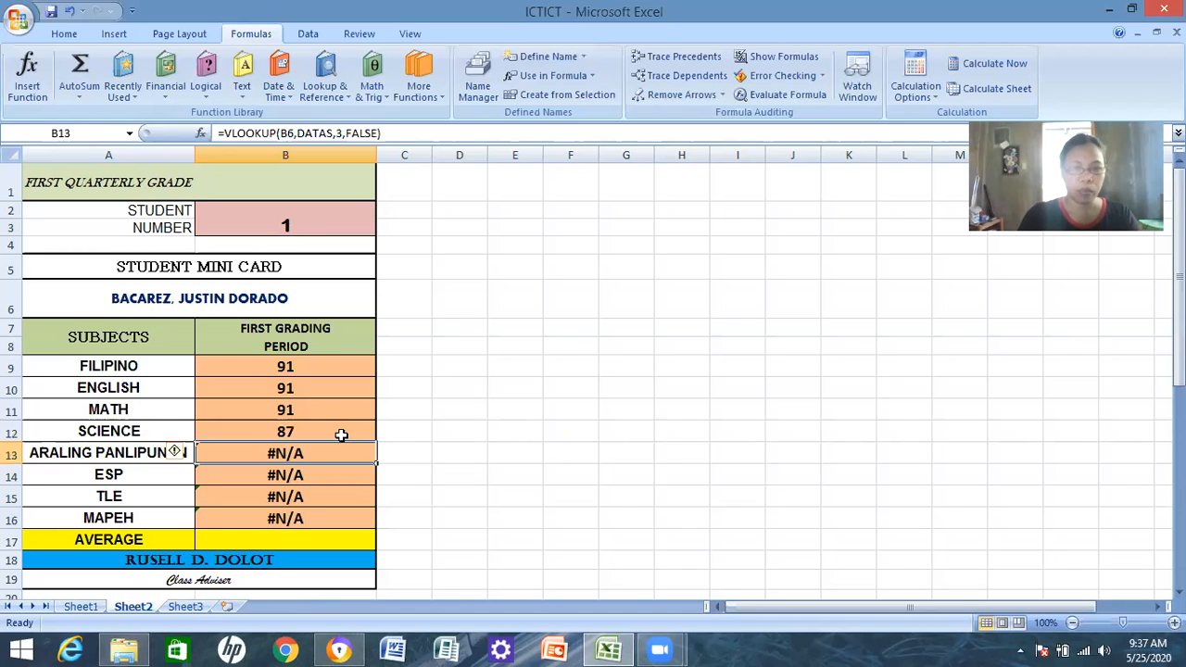
# Correct the Araling Panlipunan formula in B13 to look up B2 with DATAS column index 7.
pyautogui.doubleClick(341, 452)
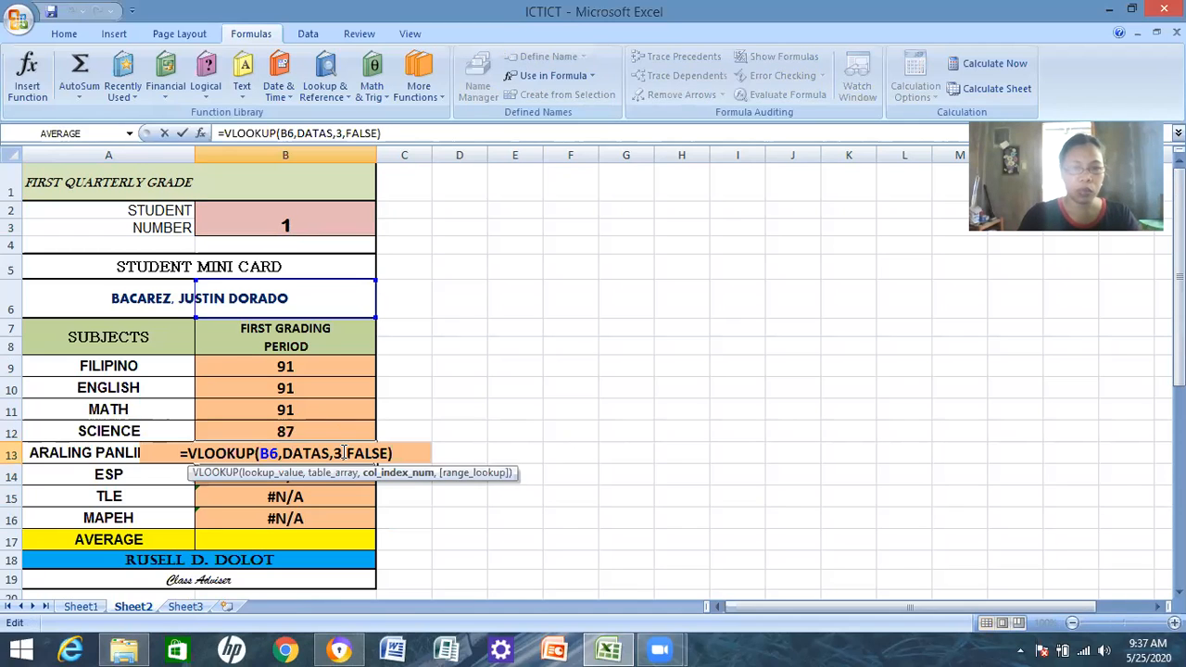
pyautogui.press('BackSpace')
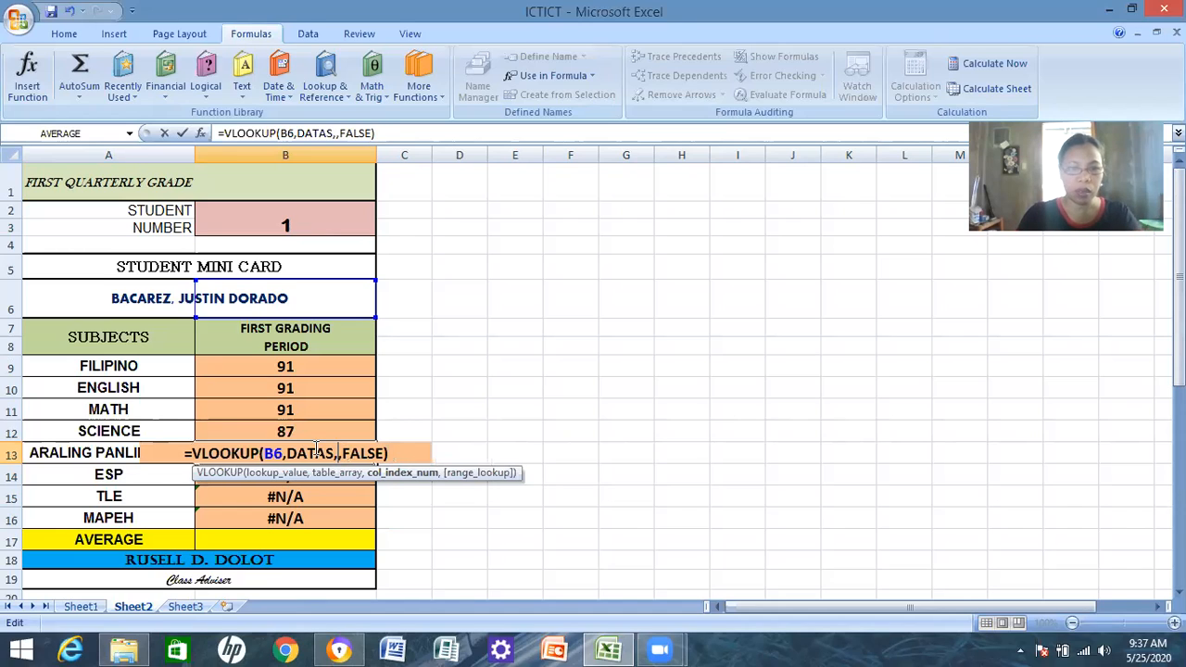
pyautogui.write('7')
pyautogui.click(277, 452)
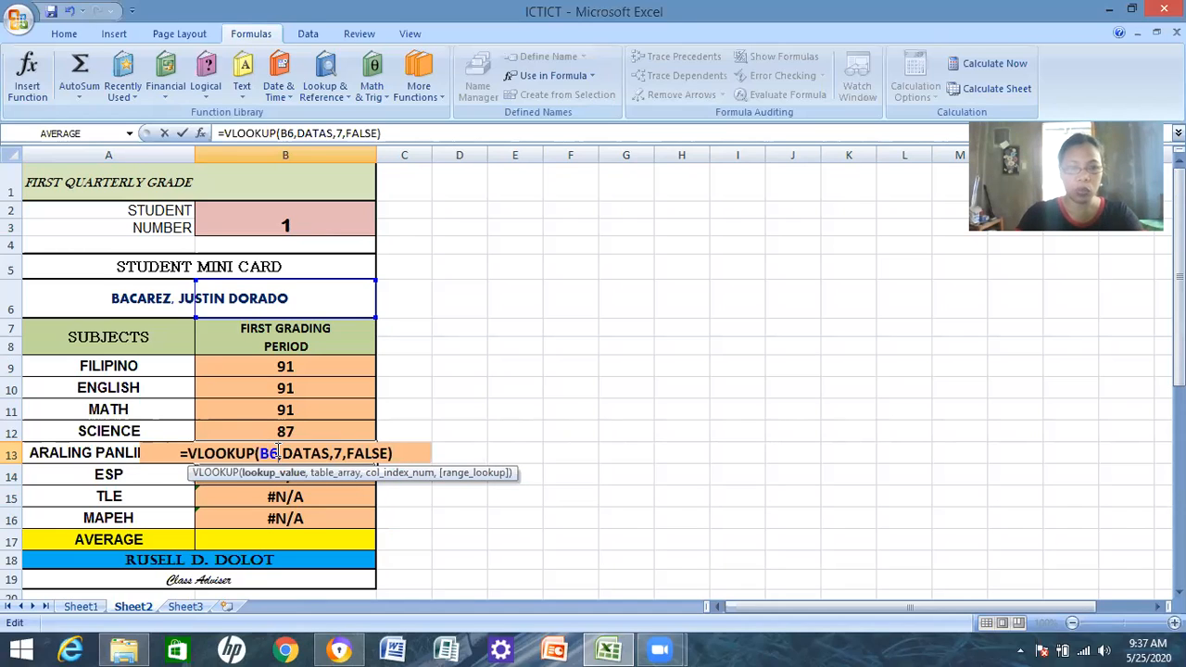
pyautogui.press('Return')
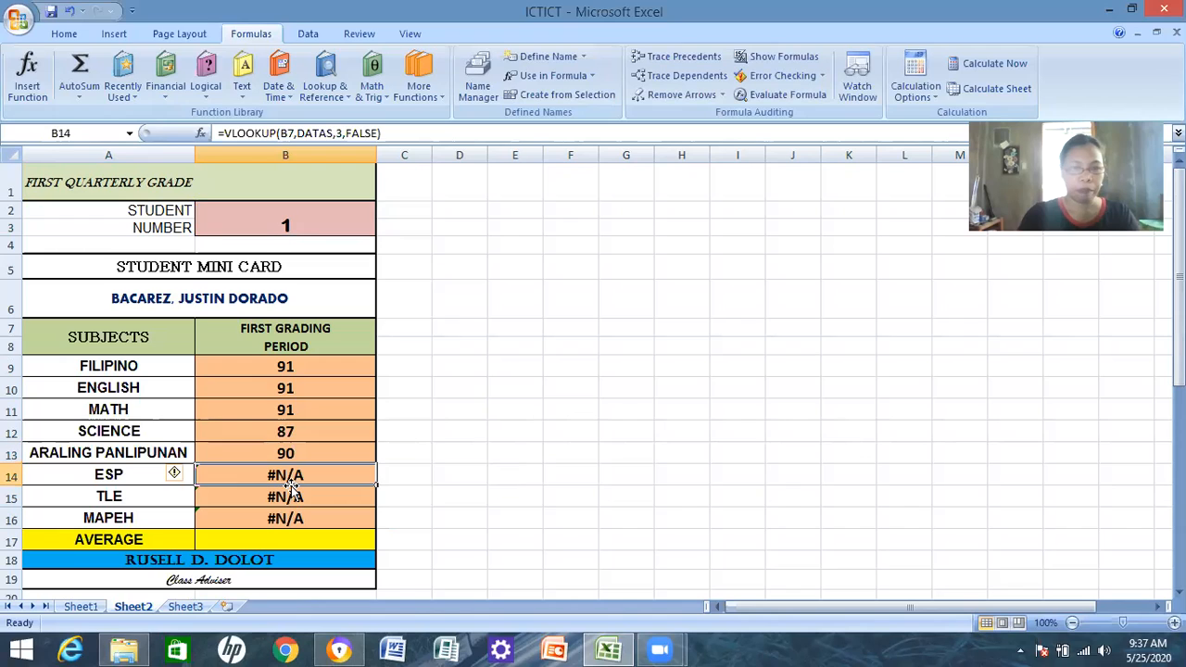
# Change the ESP grade formula in B14 to =VLOOKUP(B2,DATAS,8,FALSE).
pyautogui.doubleClick(287, 476)
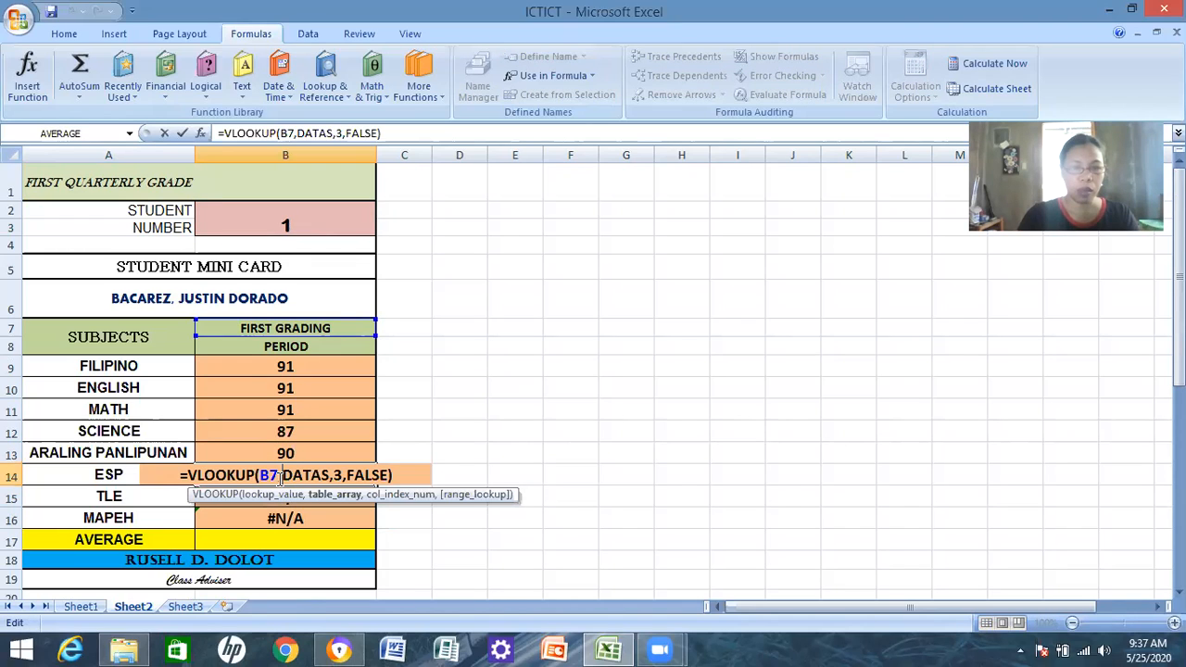
pyautogui.click(279, 475)
pyautogui.press('BackSpace')
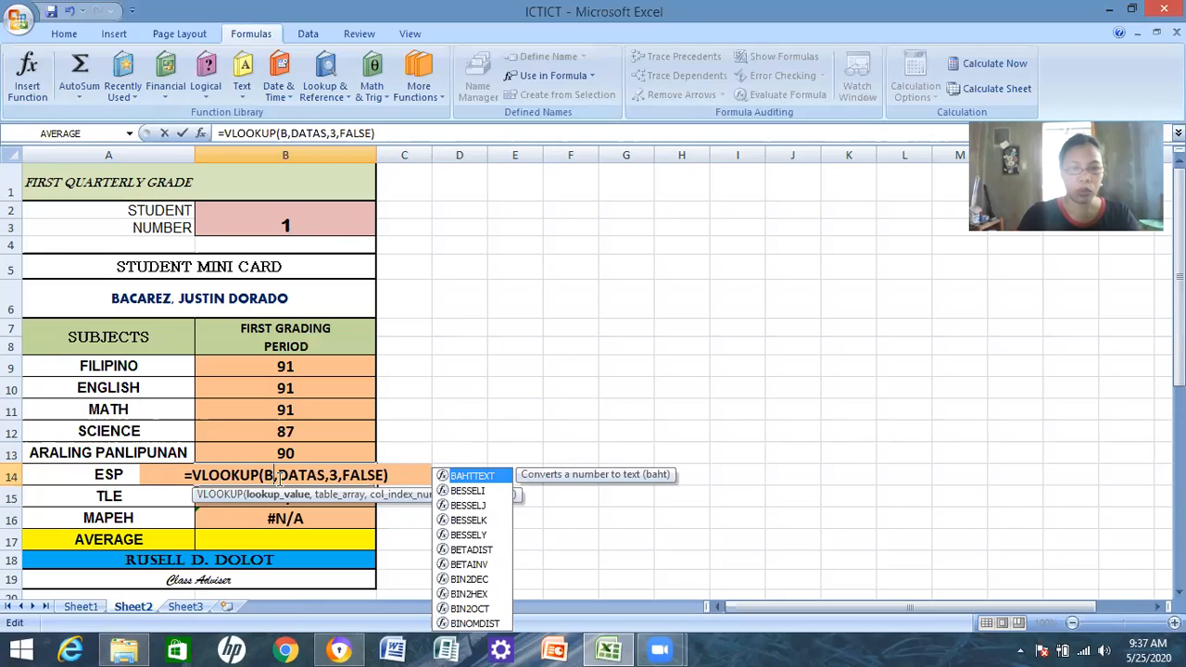
pyautogui.write('2')
pyautogui.click(343, 476)
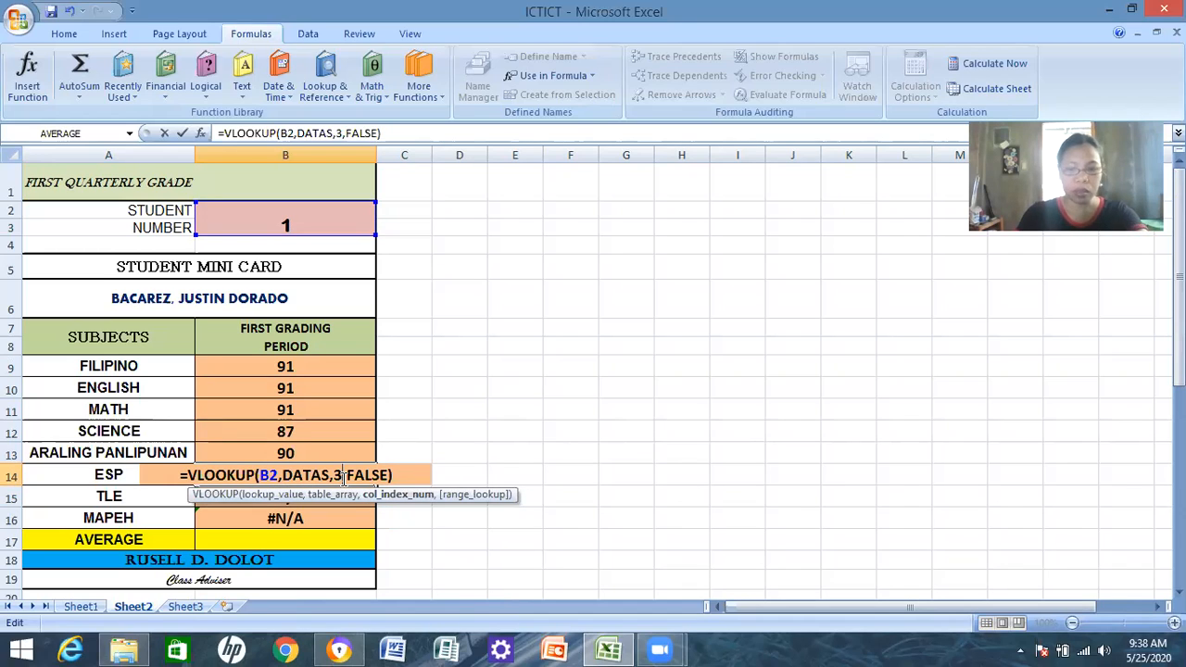
pyautogui.press('BackSpace')
pyautogui.write('8')
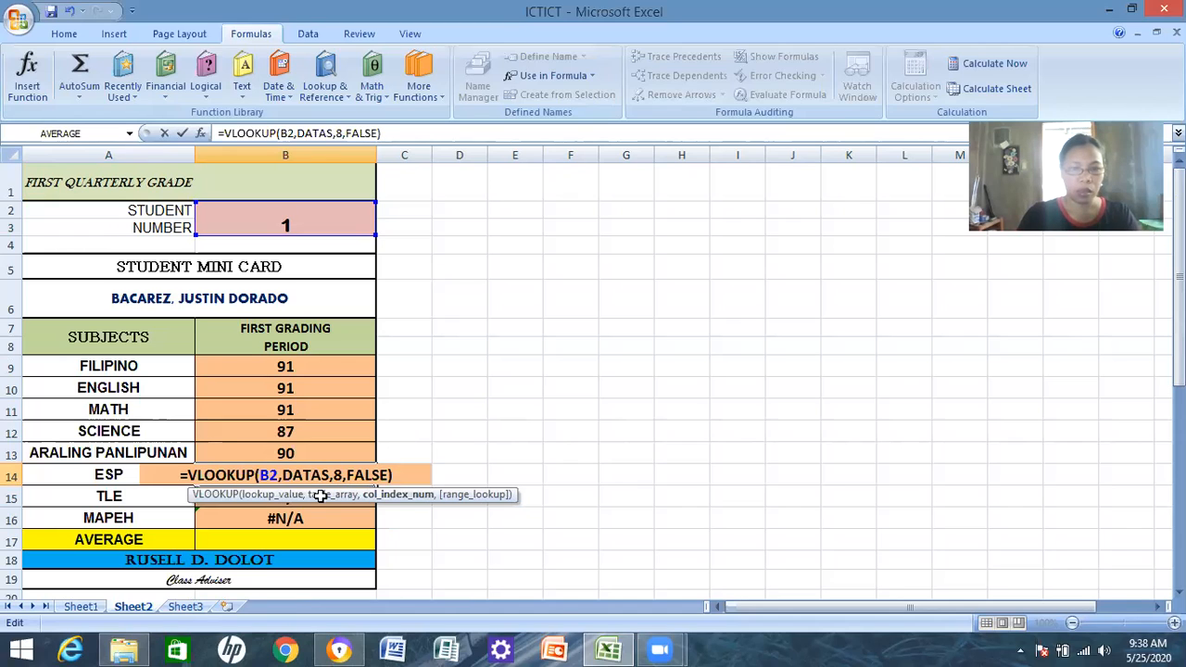
pyautogui.press('Return')
# Change the TLE grade formula in B15 to =VLOOKUP(B2,DATAS,9,FALSE).
pyautogui.keyDown('shift'); pyautogui.click(310, 515); pyautogui.keyUp('shift')
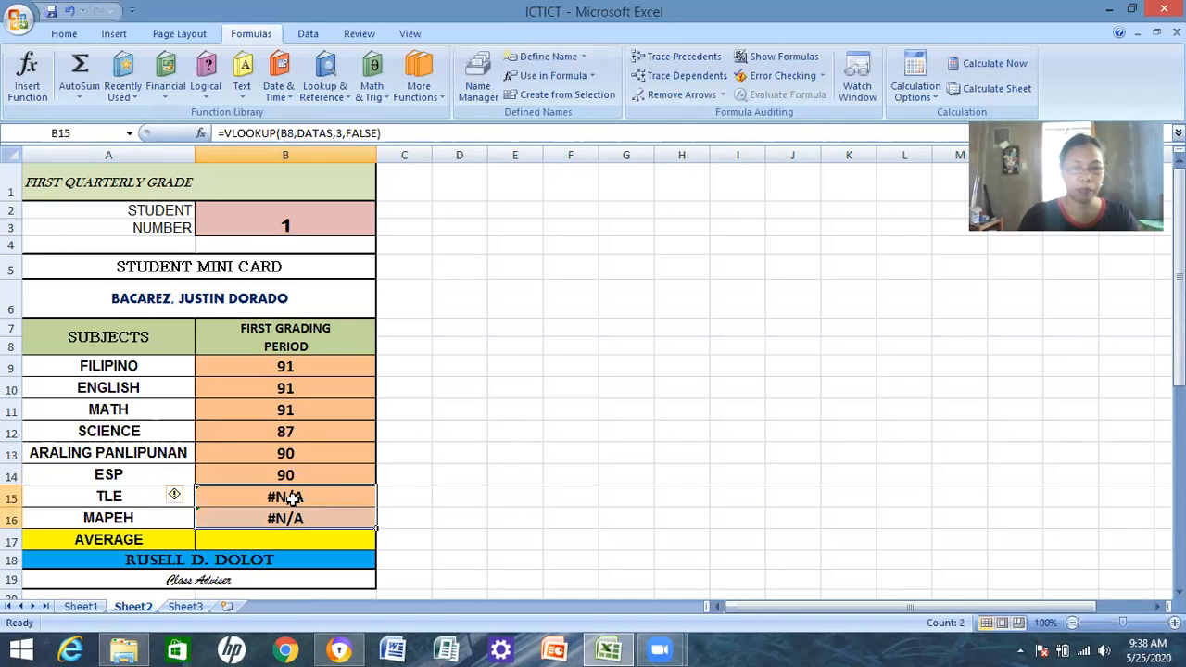
pyautogui.doubleClick(292, 497)
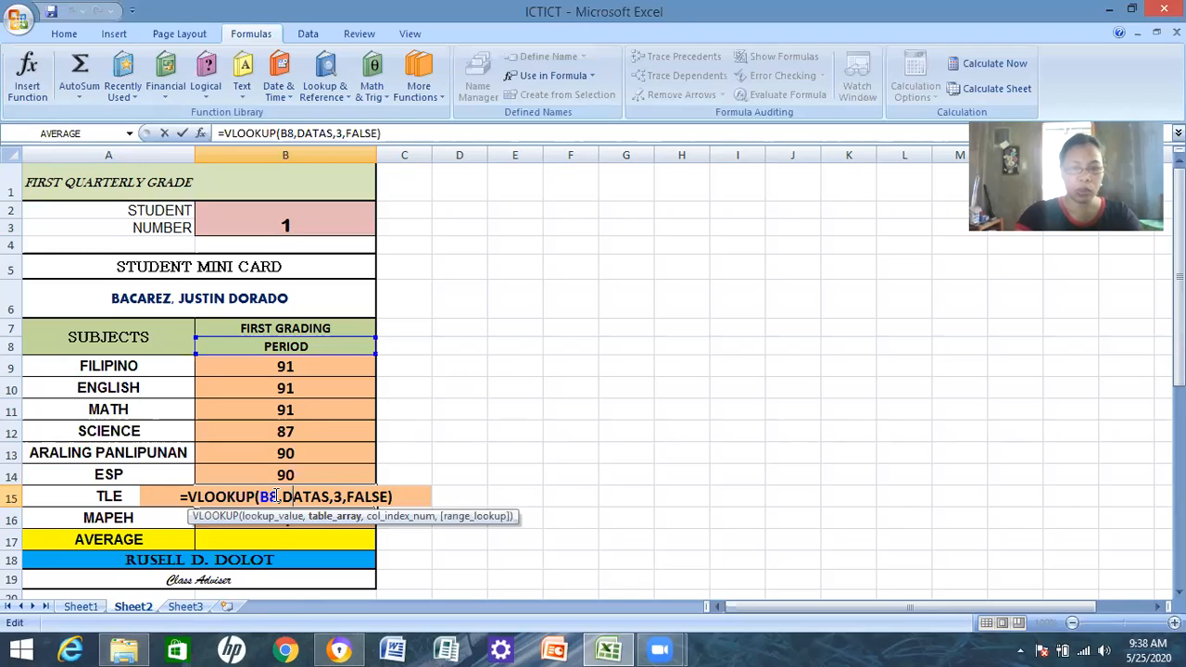
pyautogui.click(276, 495)
pyautogui.press('BackSpace')
pyautogui.write('2')
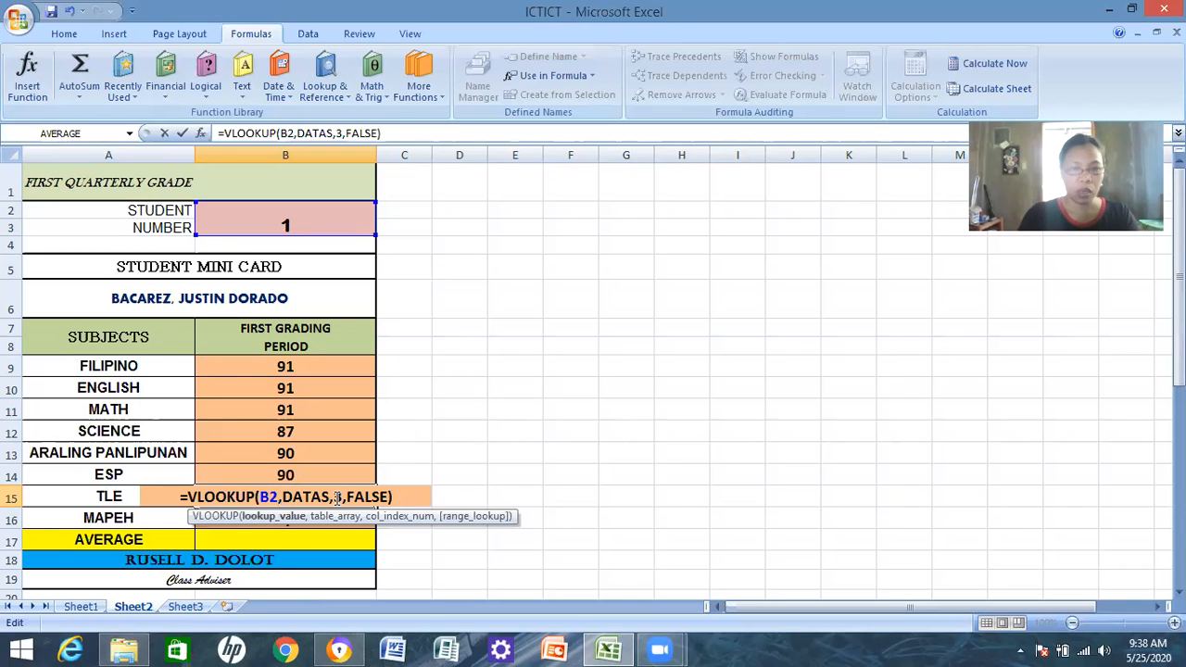
pyautogui.click(339, 498)
pyautogui.press('BackSpace')
pyautogui.write('9')
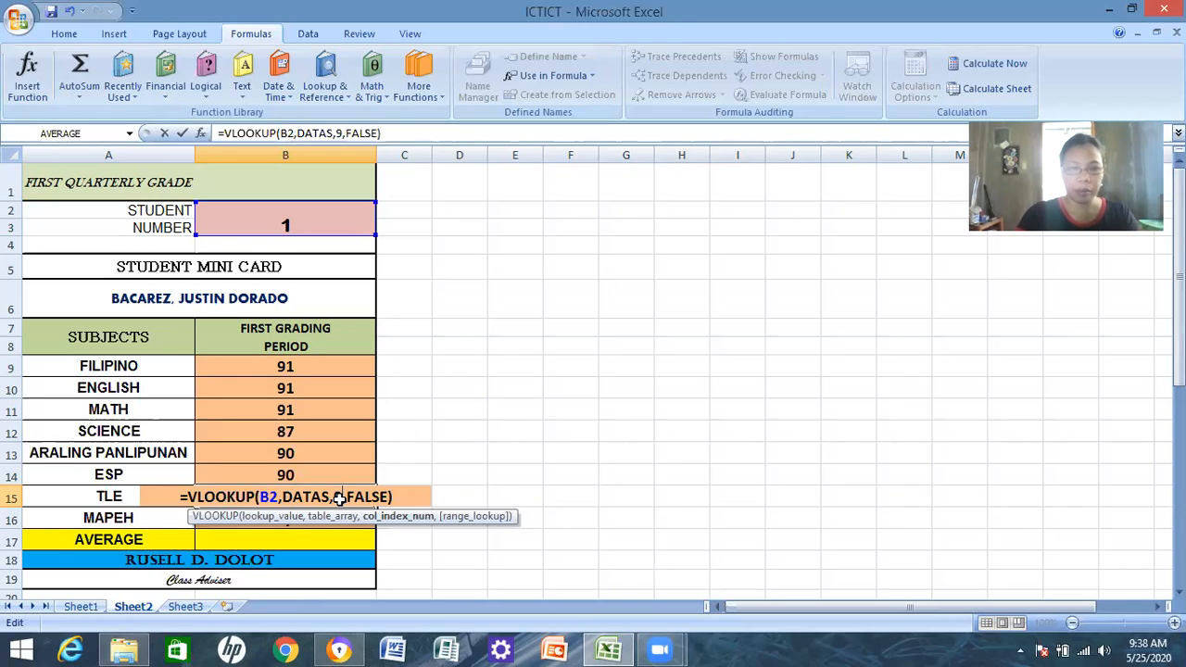
pyautogui.press('Return')
# Change the MAPEH grade formula in B16 to =VLOOKUP(B2,DATAS,10,FALSE).
pyautogui.doubleClick(302, 518)
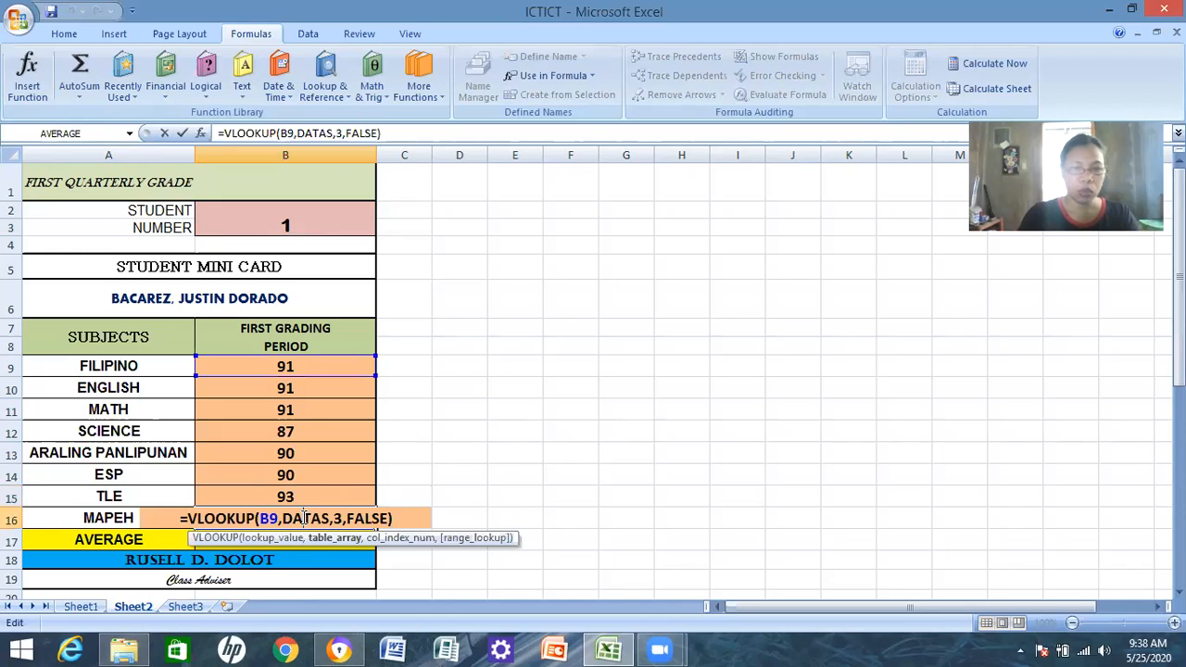
pyautogui.click(276, 518)
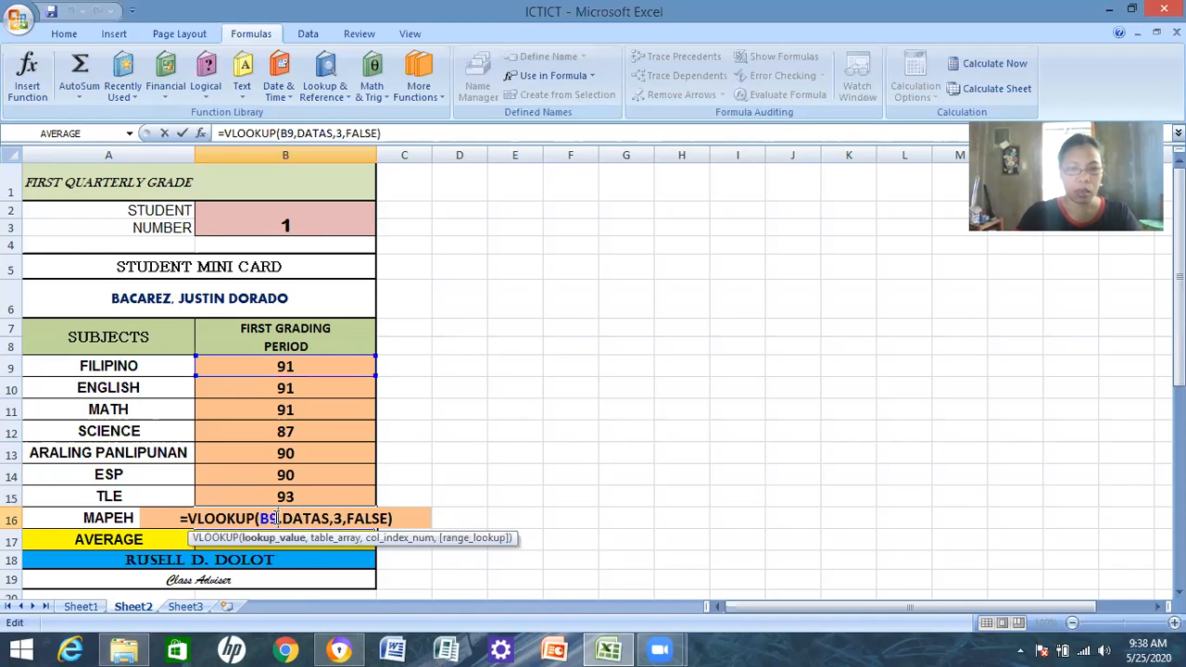
pyautogui.press('BackSpace')
pyautogui.write('2')
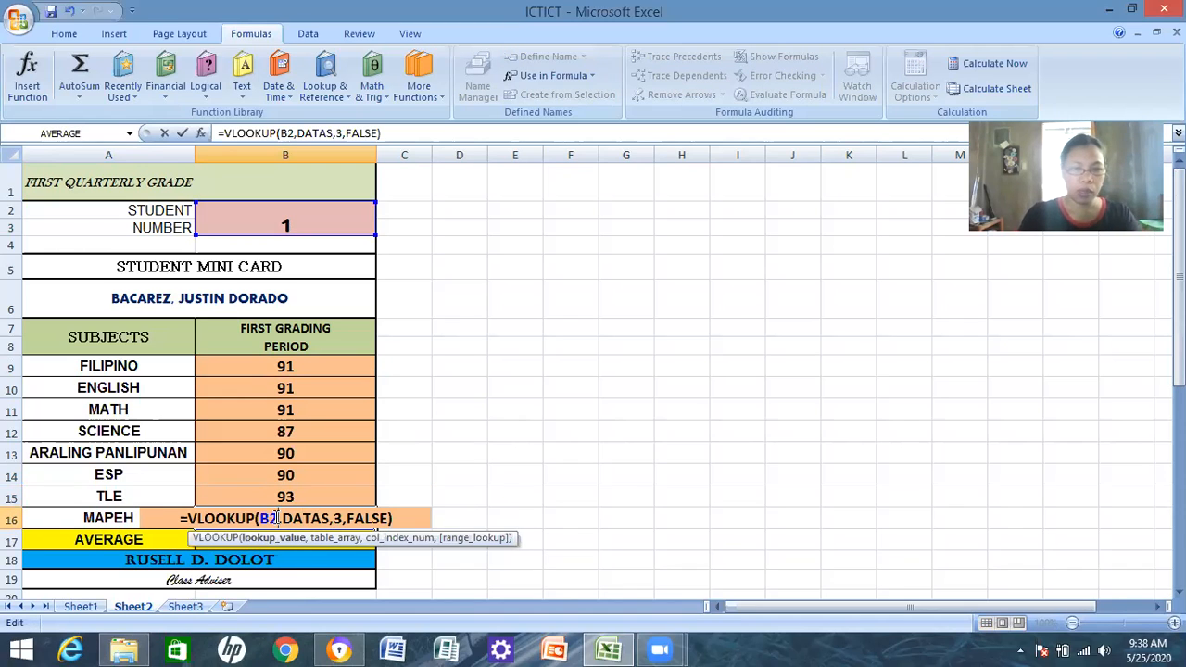
pyautogui.click(342, 517)
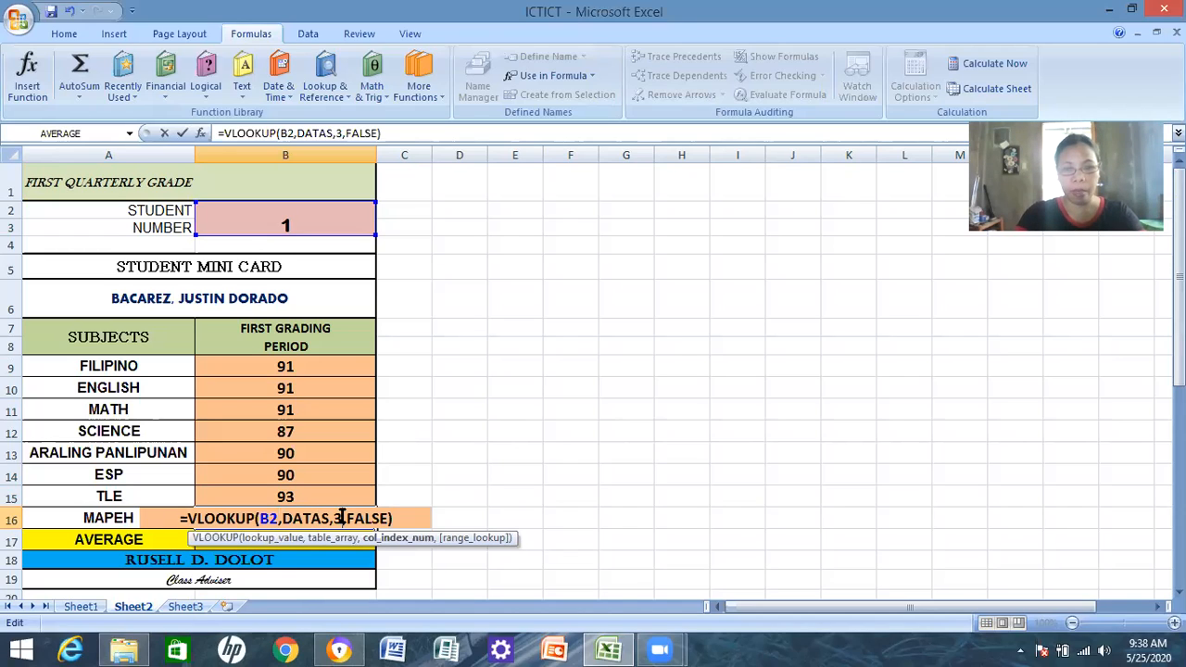
pyautogui.write('1')
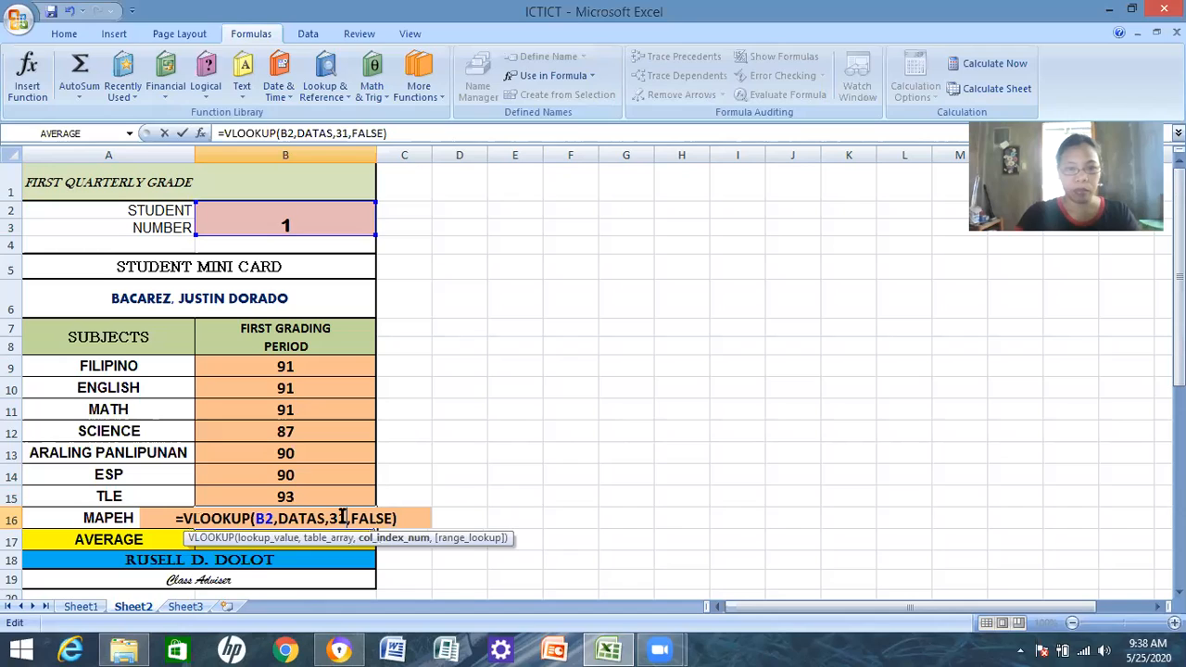
pyautogui.write('0')
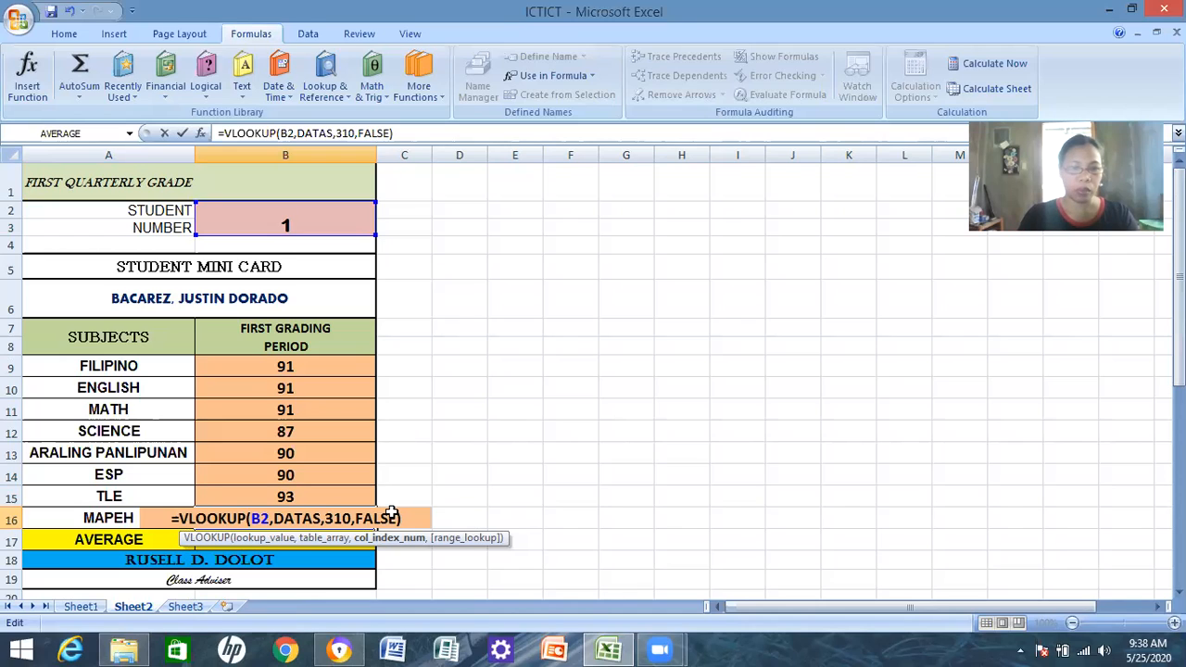
pyautogui.press('Return')
pyautogui.click(292, 521)
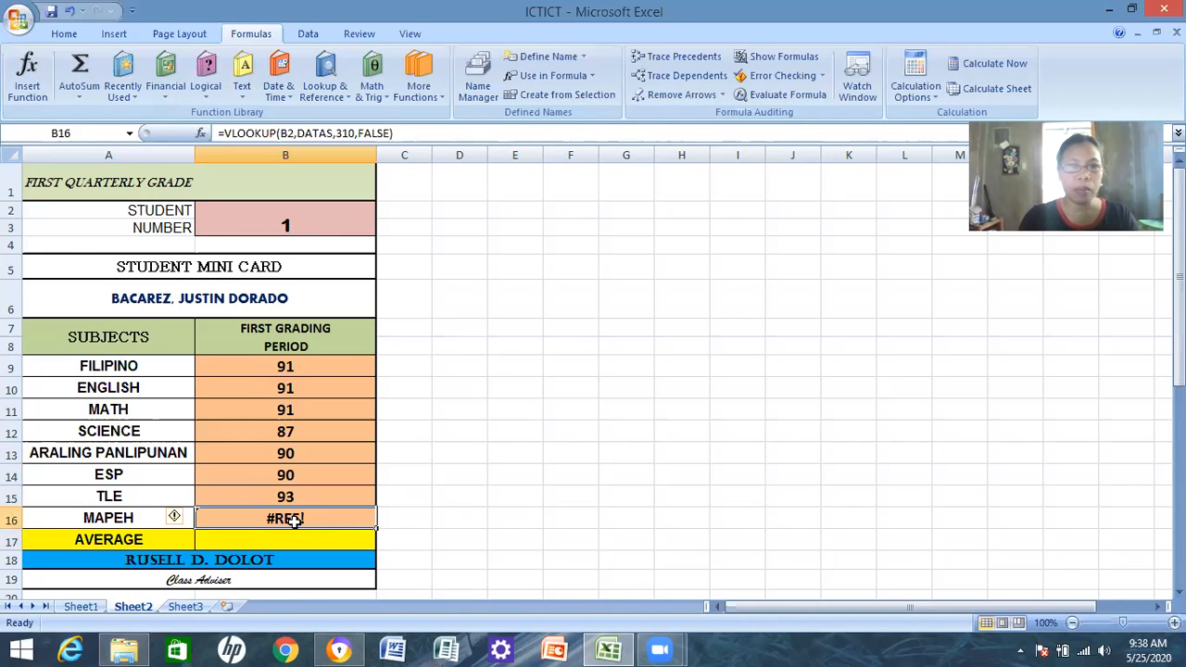
pyautogui.click(346, 134)
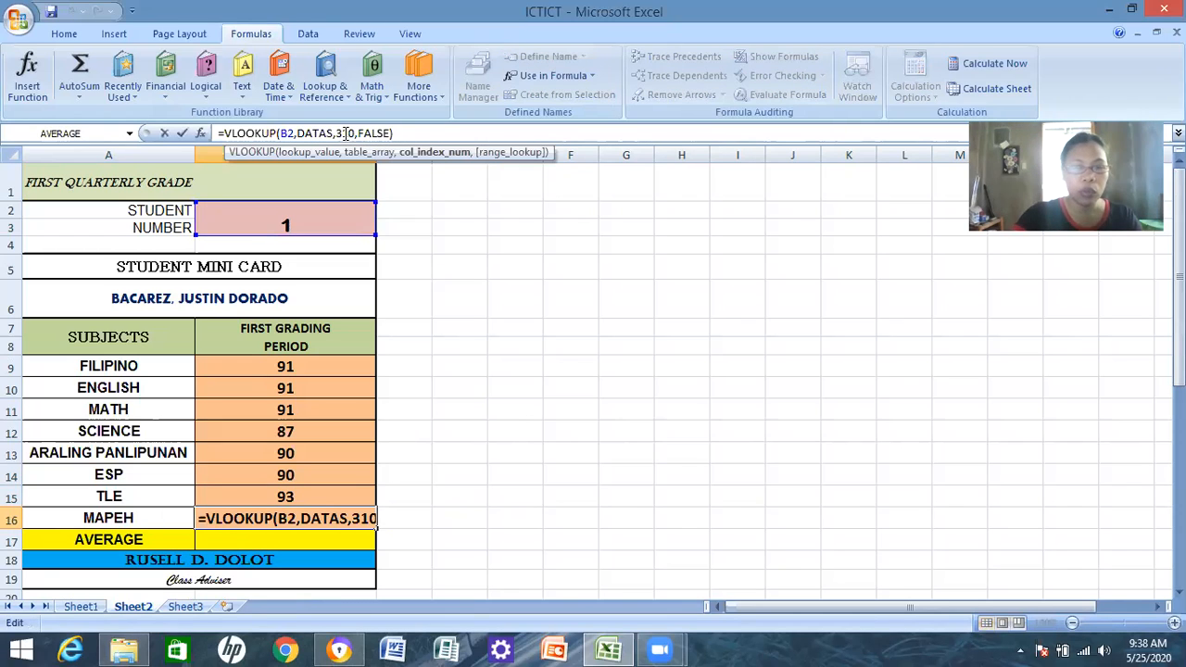
pyautogui.press('BackSpace')
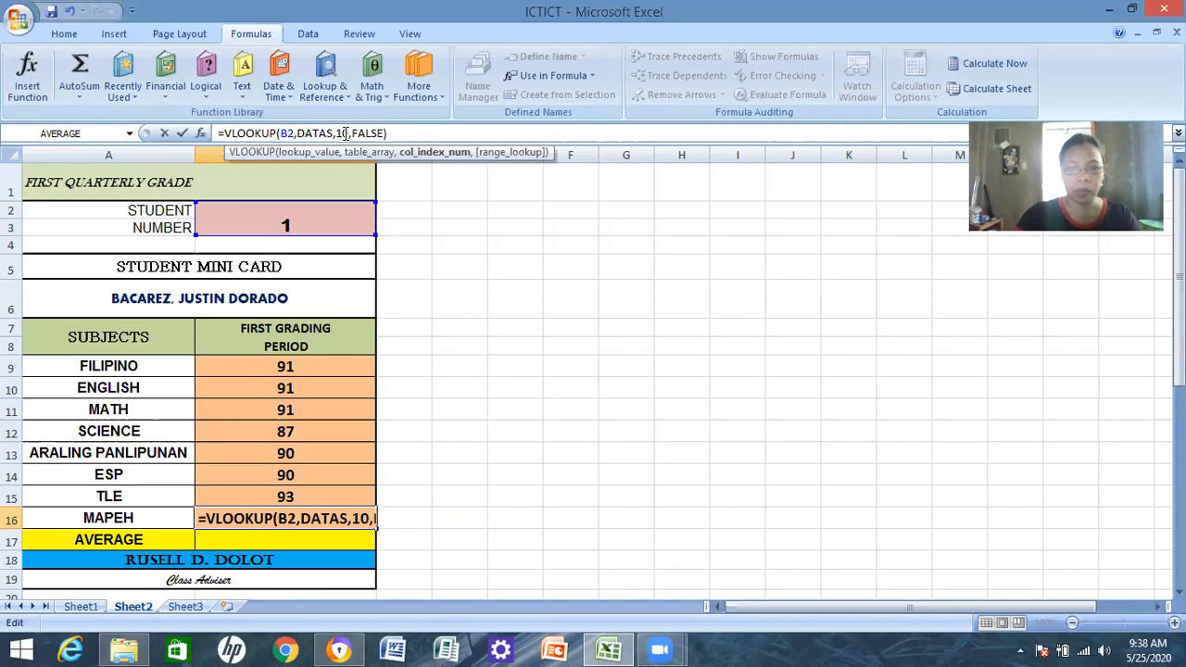
pyautogui.press('Return')
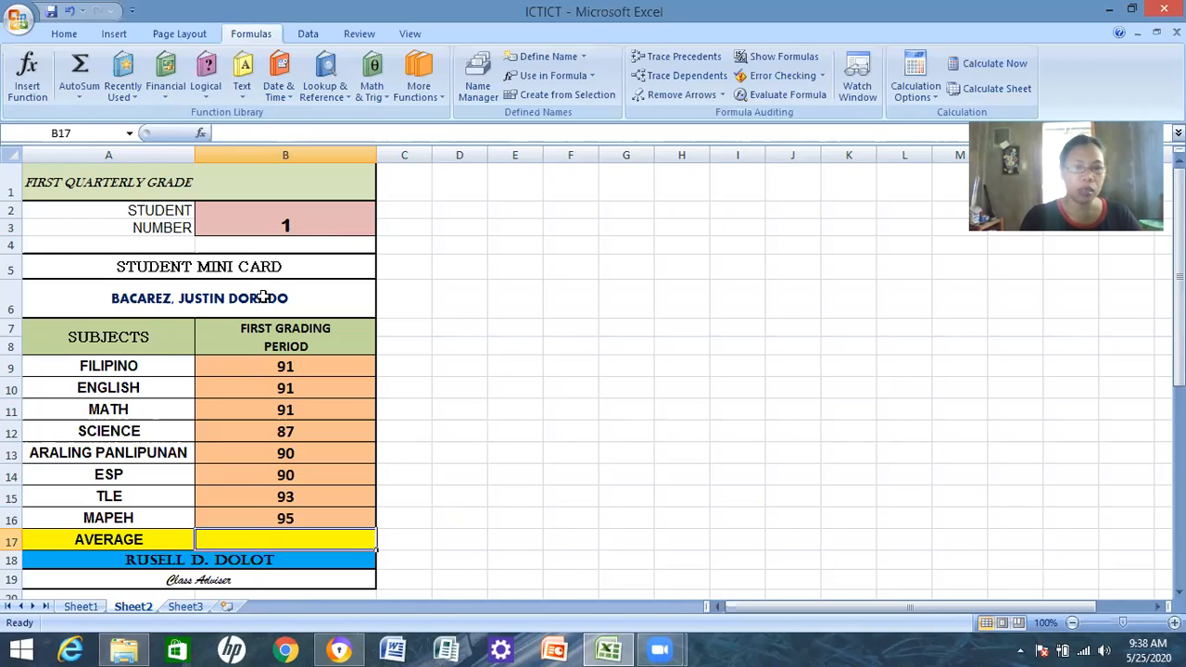
# Compare the mini card's grades for student number 1 with that student's row on Sheet1, and return to Sheet2.
pyautogui.click(249, 366)
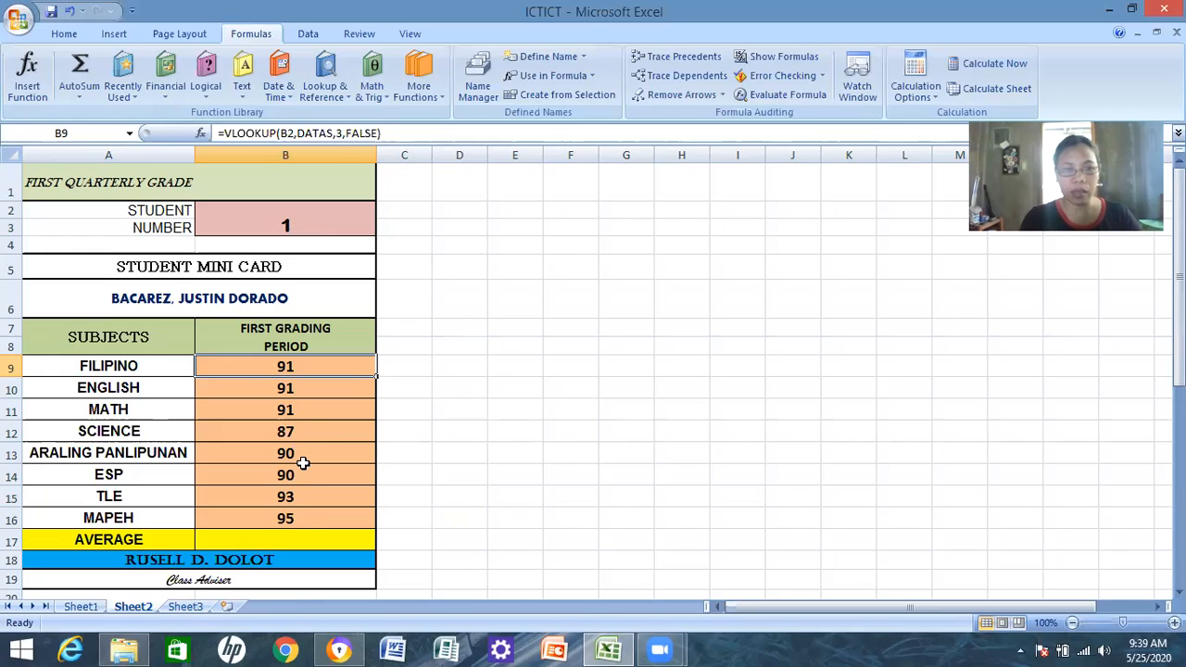
pyautogui.click(90, 608)
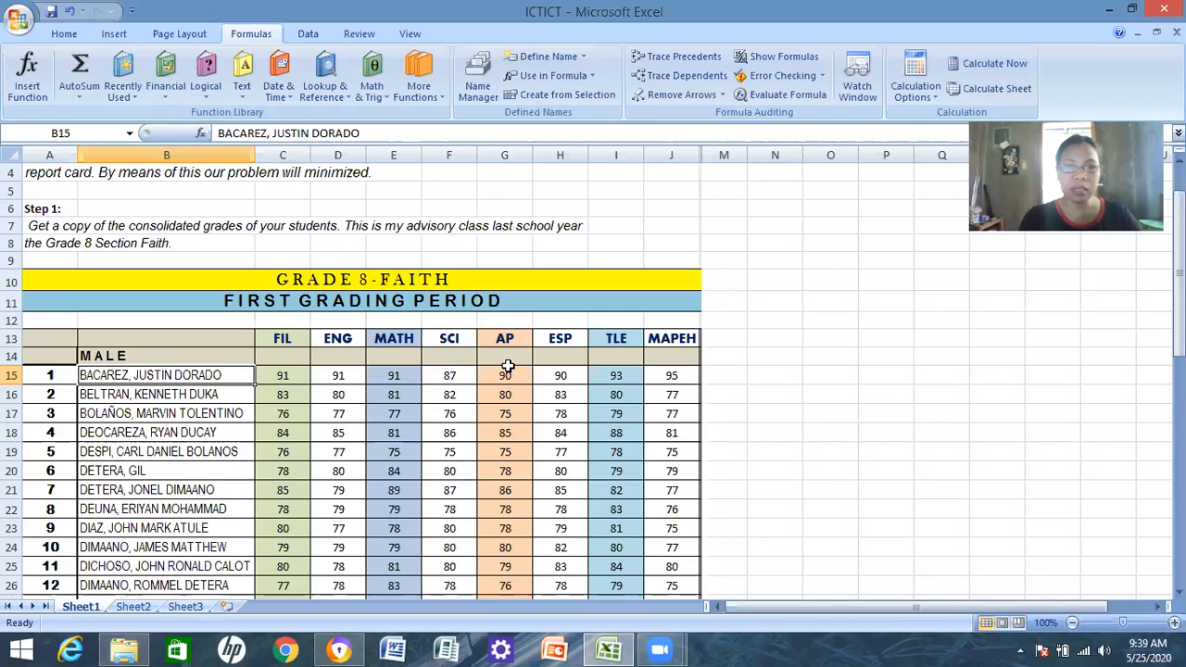
pyautogui.click(655, 378)
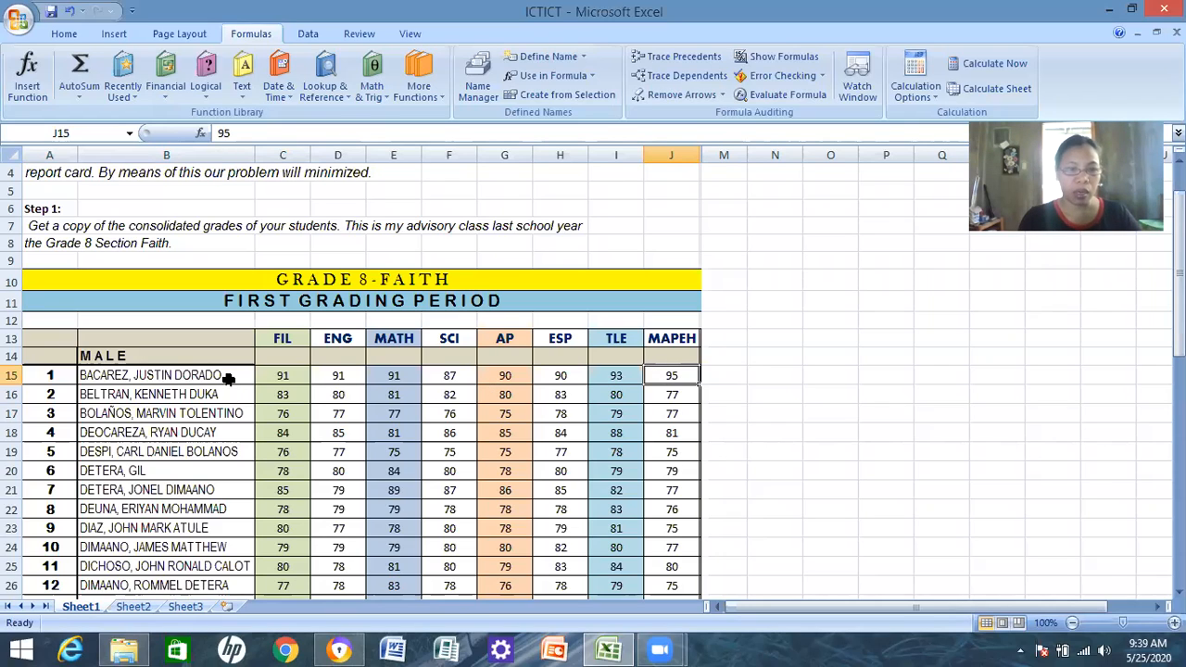
pyautogui.click(143, 607)
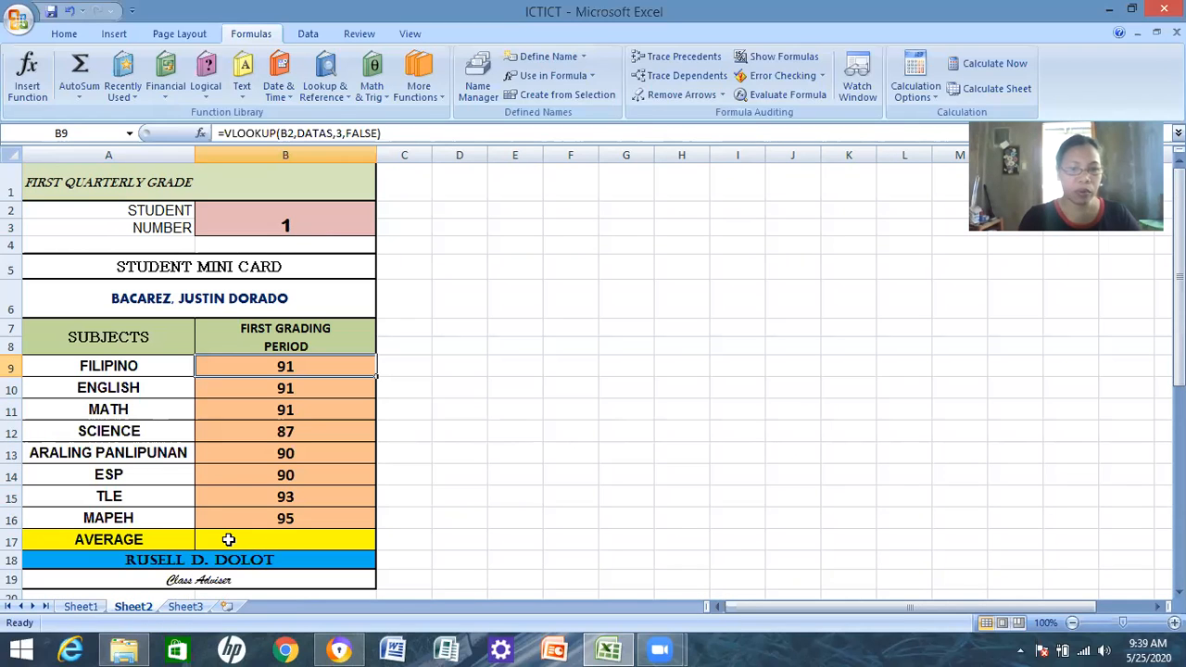
# Enter =AVERAGE(B9:B16) in B17 to average the eight subject grades.
pyautogui.click(228, 539)
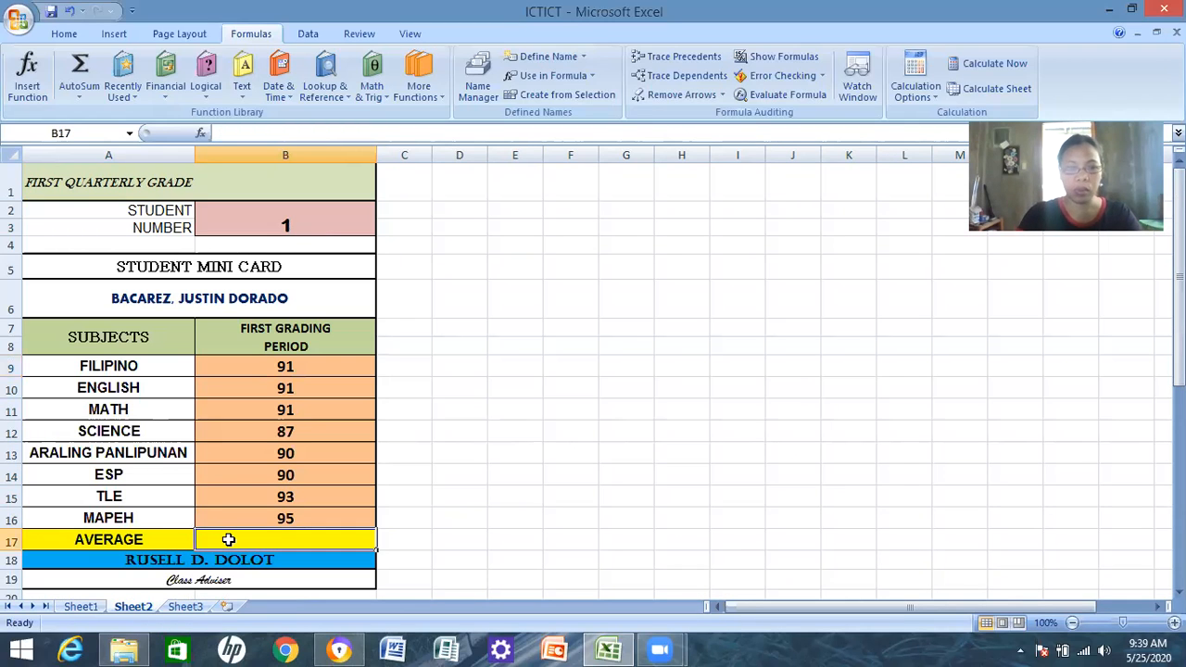
pyautogui.doubleClick(252, 540)
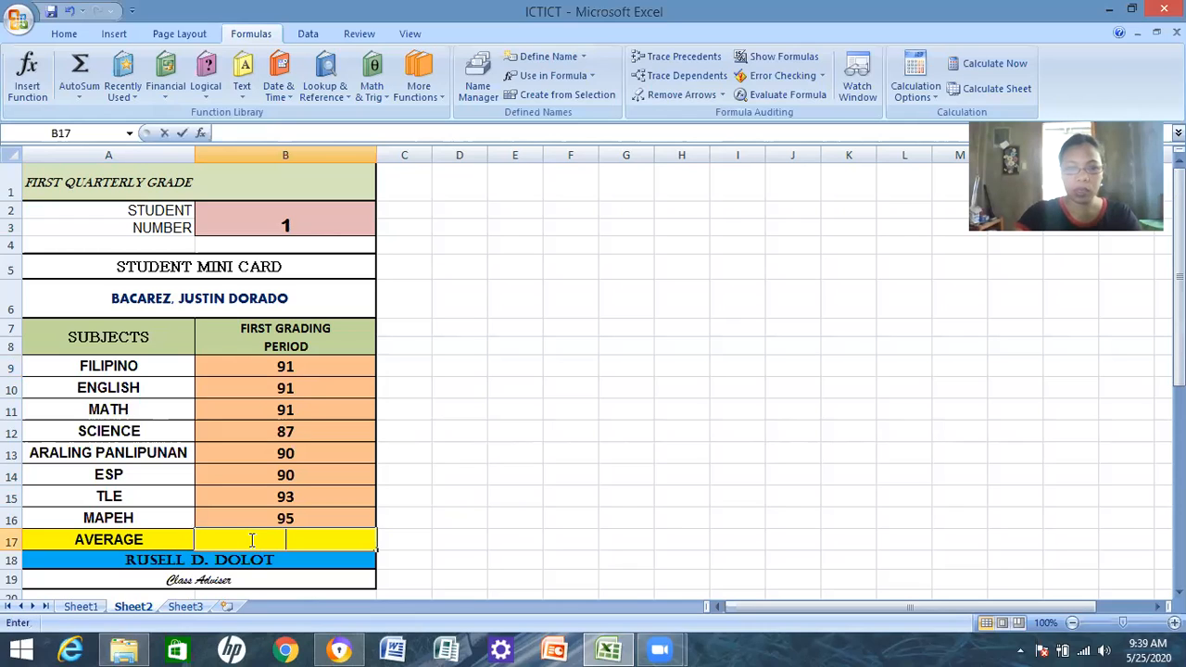
pyautogui.write('=AVE')
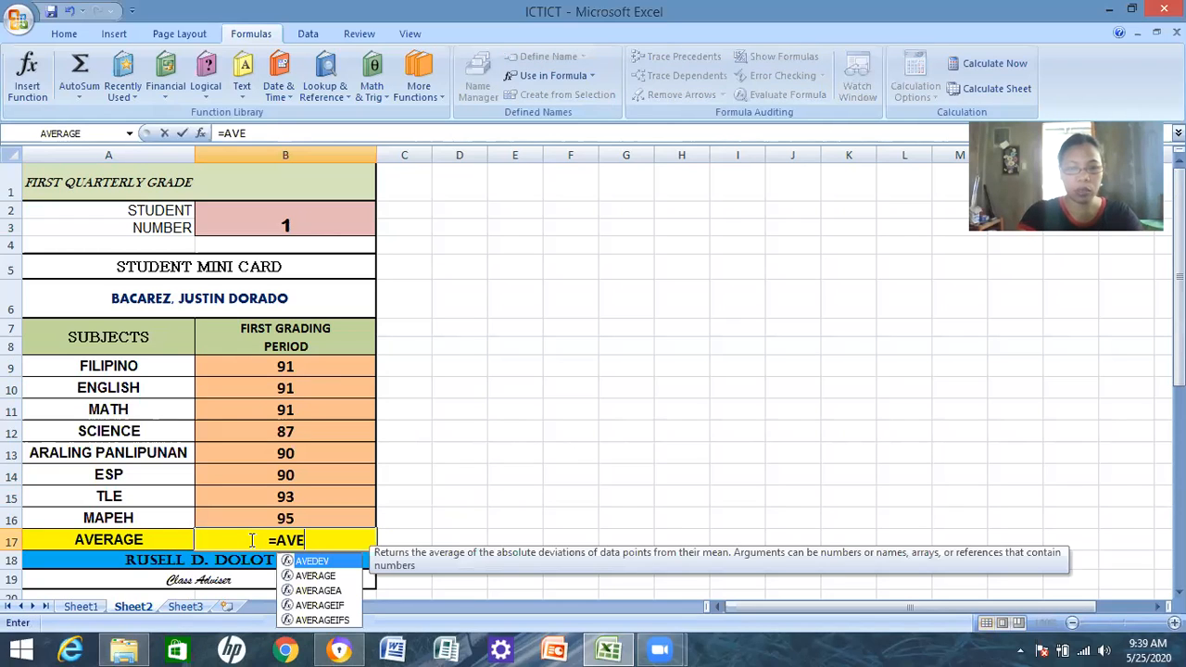
pyautogui.write('RAG')
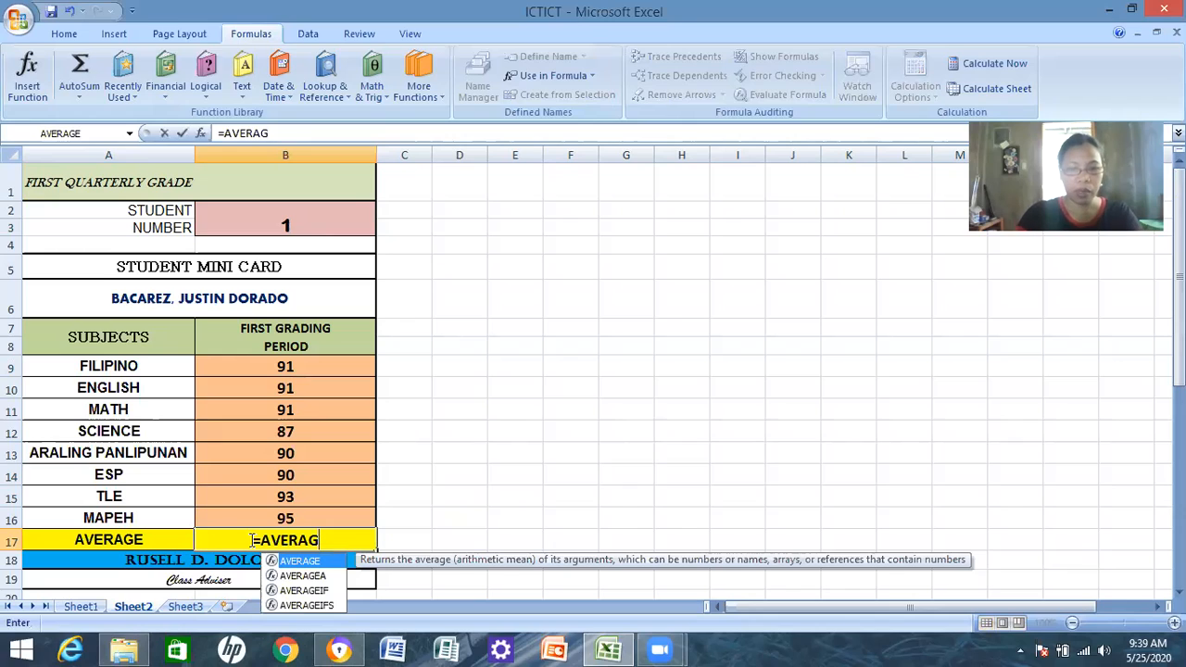
pyautogui.write('E(')
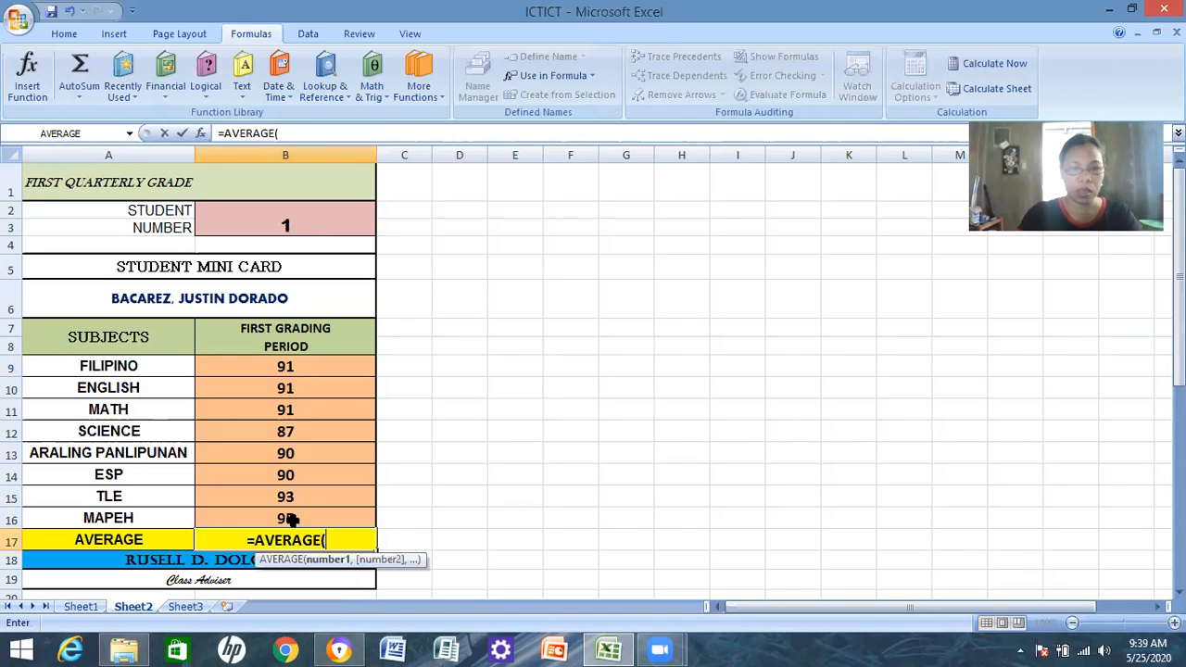
pyautogui.moveTo(292, 518); pyautogui.dragTo(302, 367)
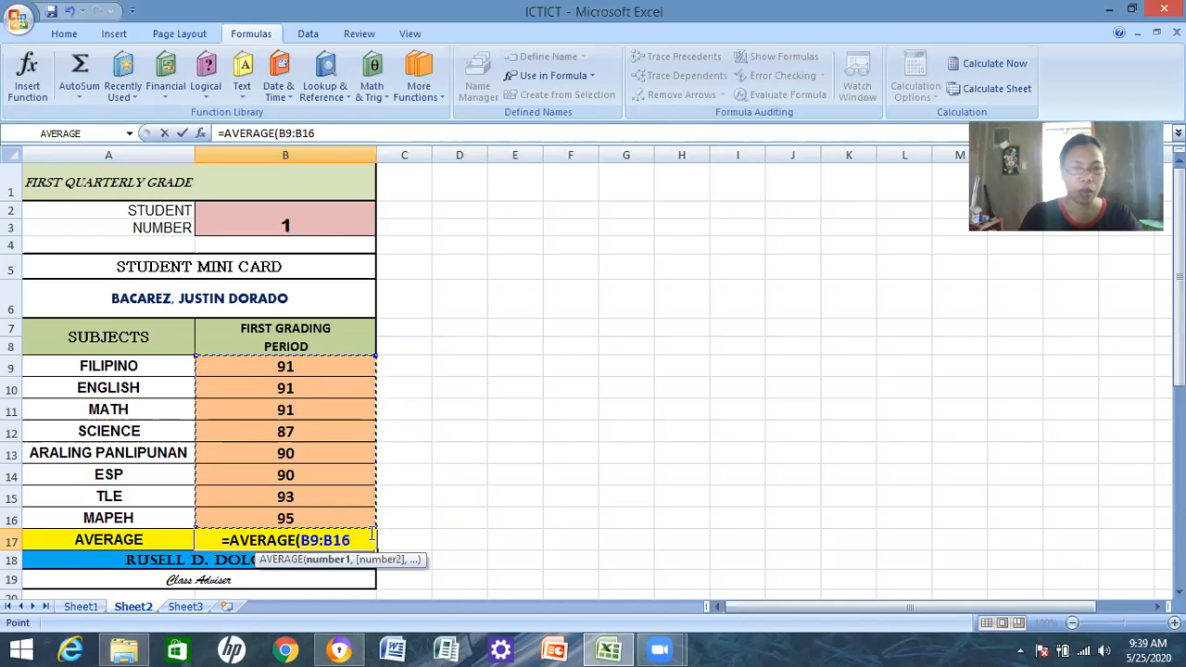
pyautogui.write(')')
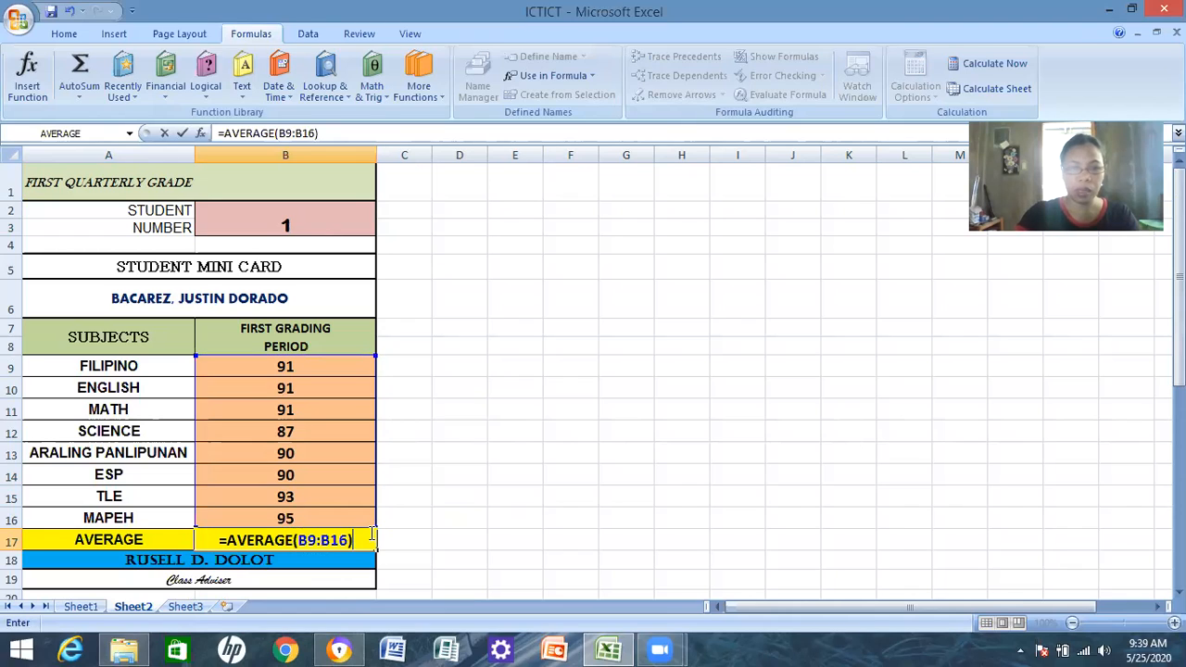
pyautogui.press('Return')
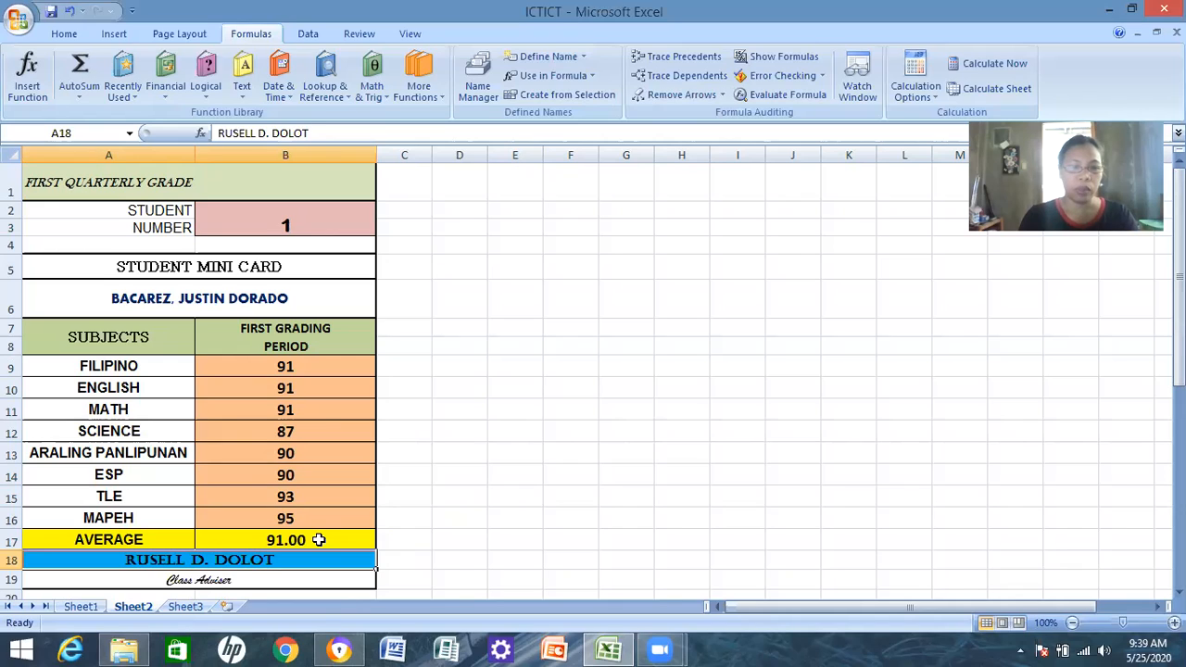
pyautogui.click(265, 540)
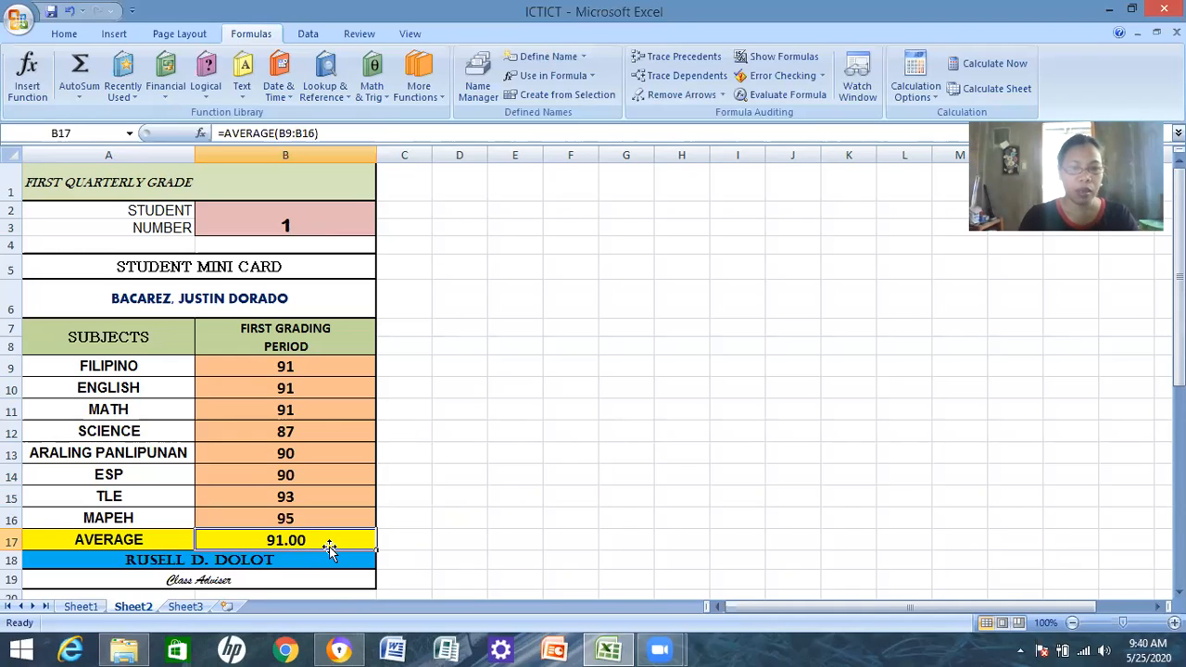
# Increase the height of row 18, which holds the class adviser's name, to about twice its size.
pyautogui.click(245, 560)
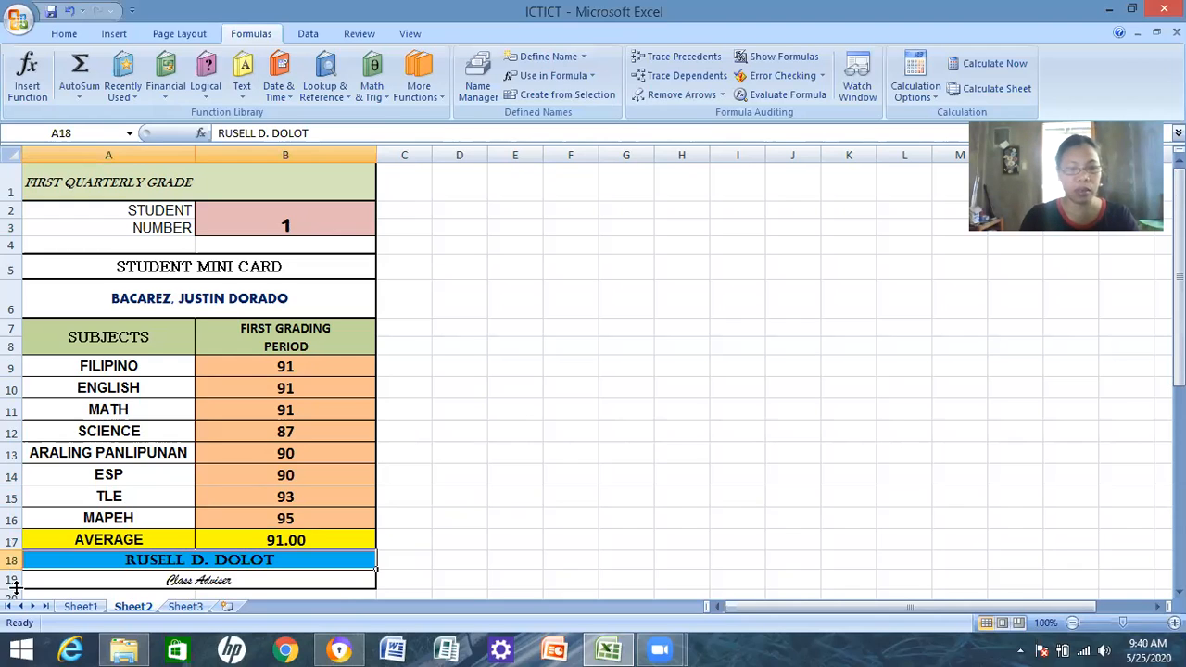
pyautogui.moveTo(16, 586); pyautogui.dragTo(16, 588)
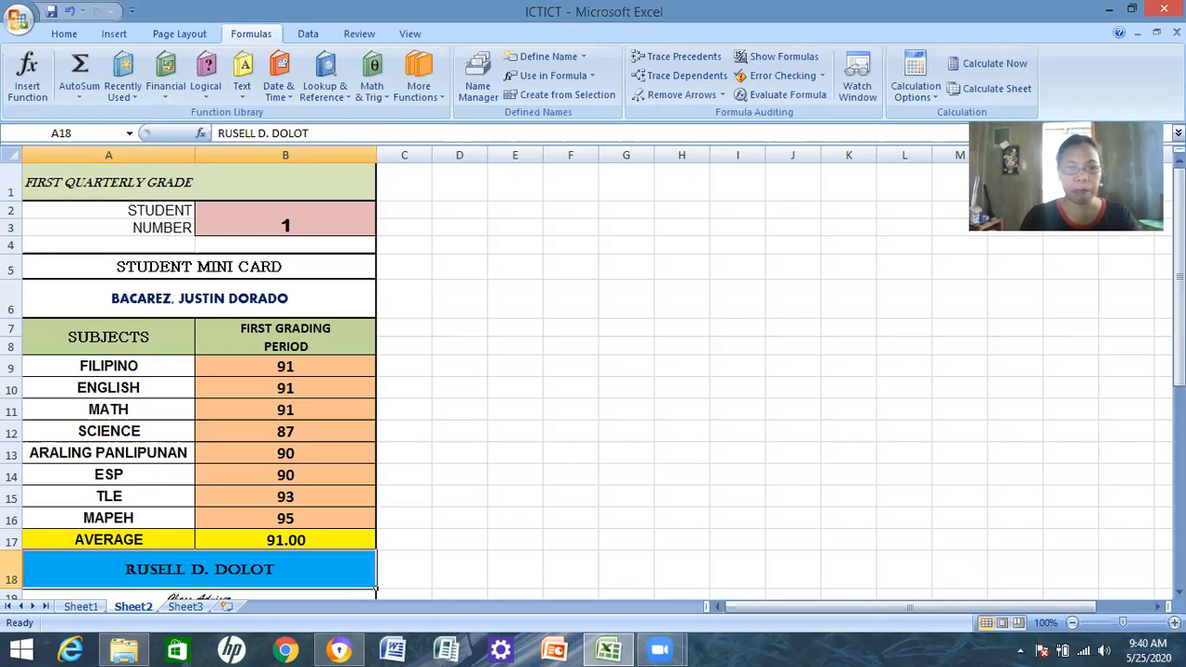
pyautogui.scroll(-2, 743, 417)
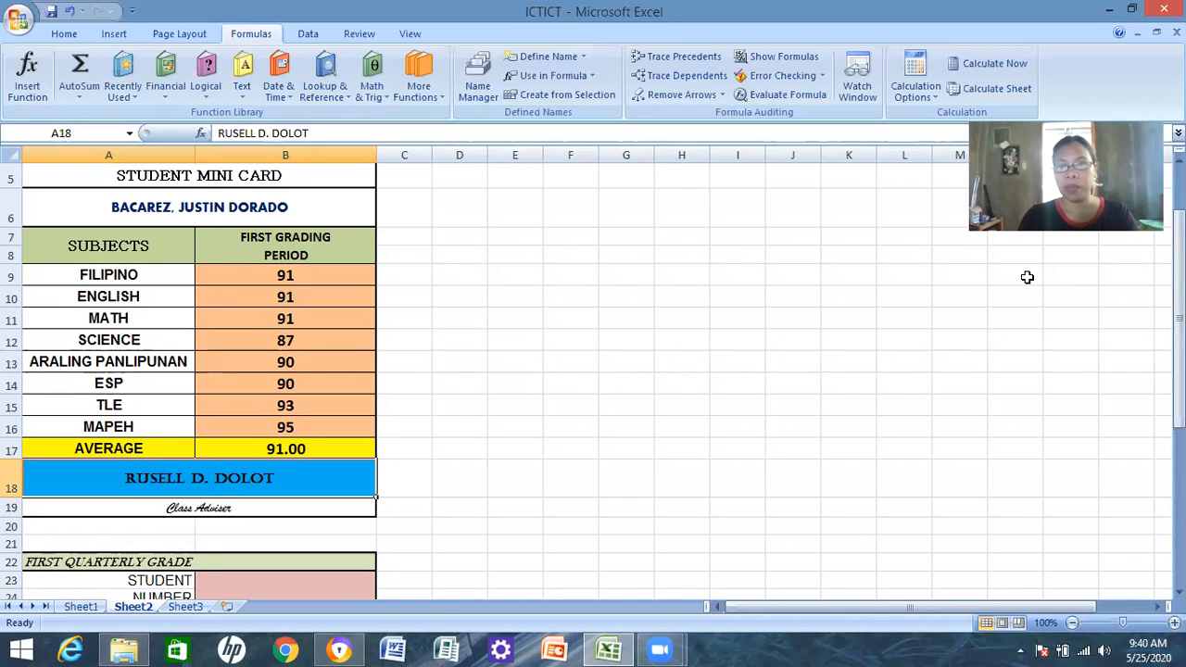
# Set the student number in B2 to 14 to test the mini card with another student.
pyautogui.scroll(2, 593, 371)
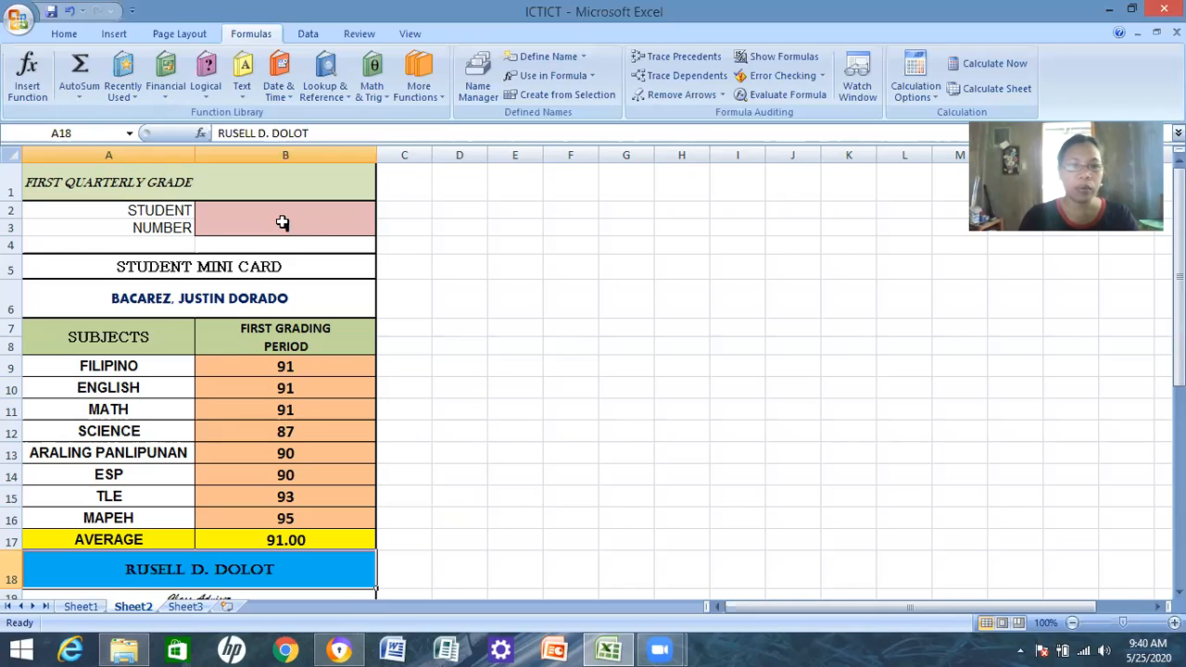
pyautogui.click(312, 226)
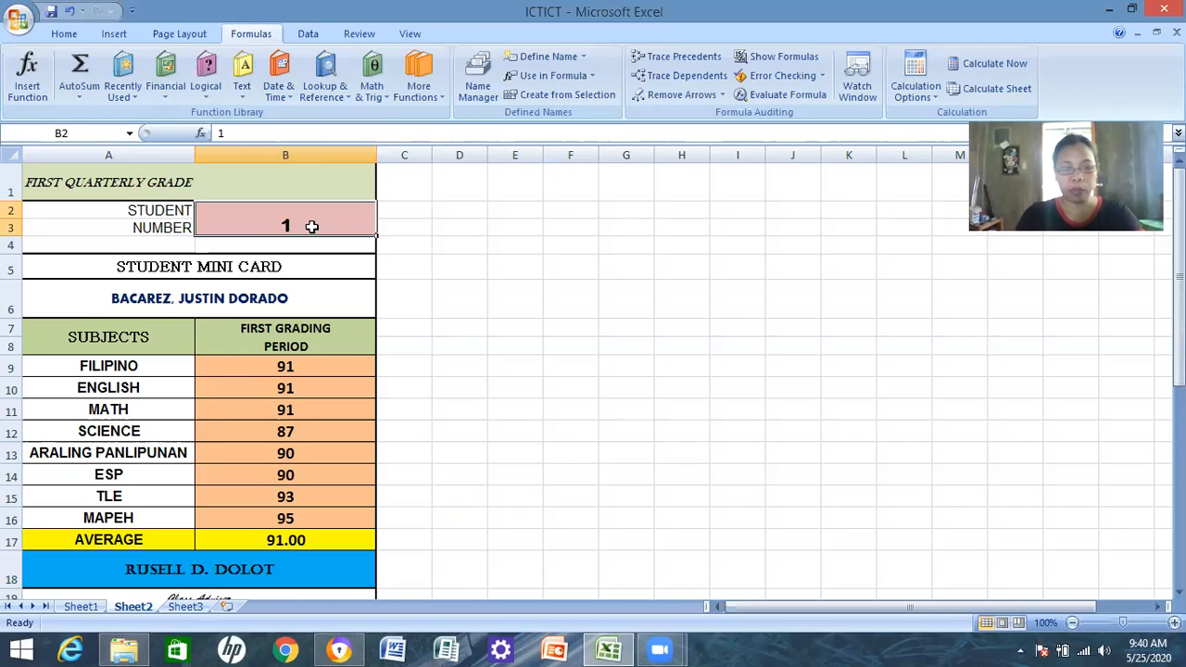
pyautogui.write('14')
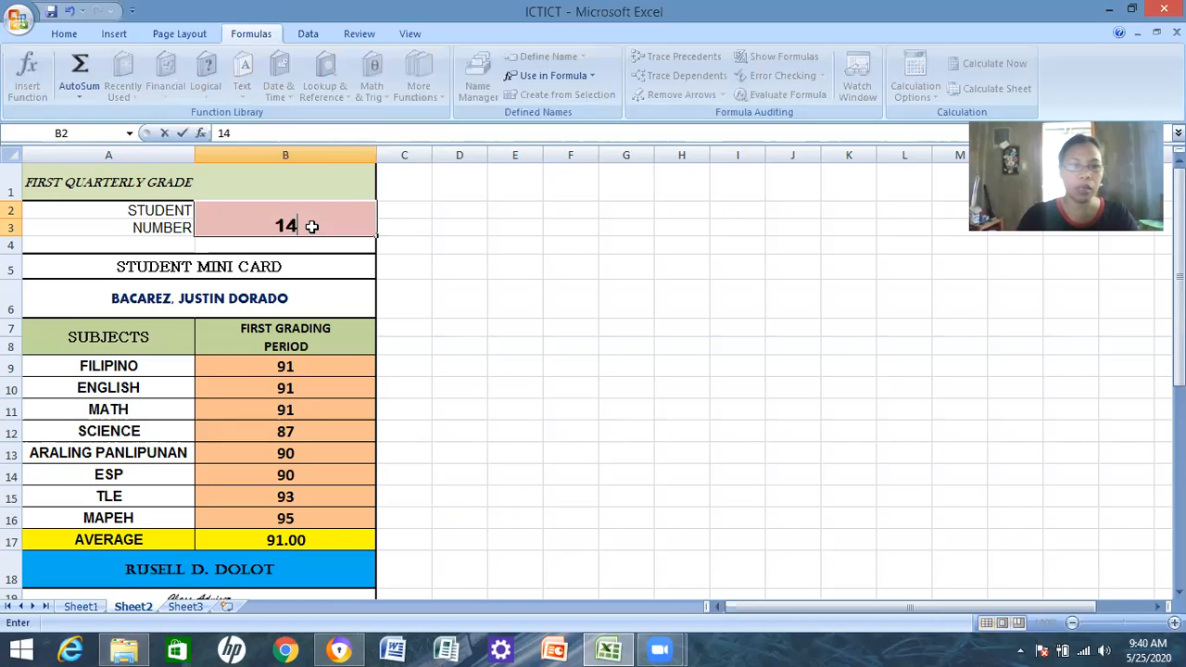
pyautogui.press('Return')
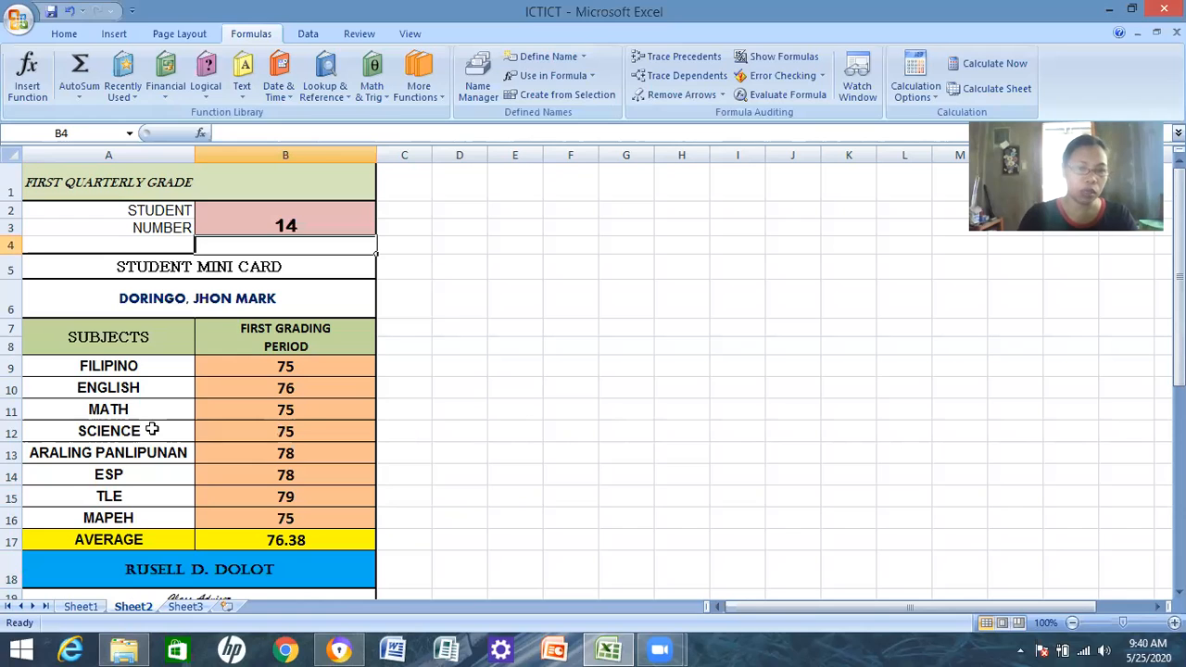
# Check the mini card's grades against the row of student number 14 on Sheet1, and return to Sheet2.
pyautogui.click(80, 607)
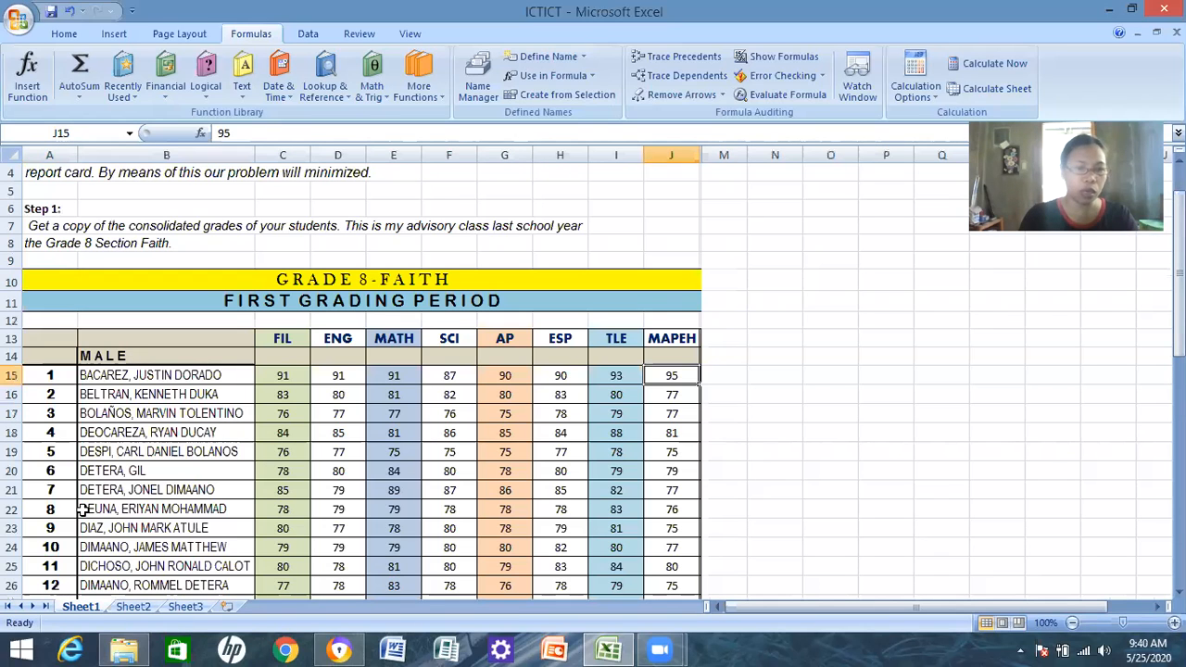
pyautogui.scroll(-1, 59, 591)
pyautogui.click(57, 589)
pyautogui.scroll(-1, 58, 553)
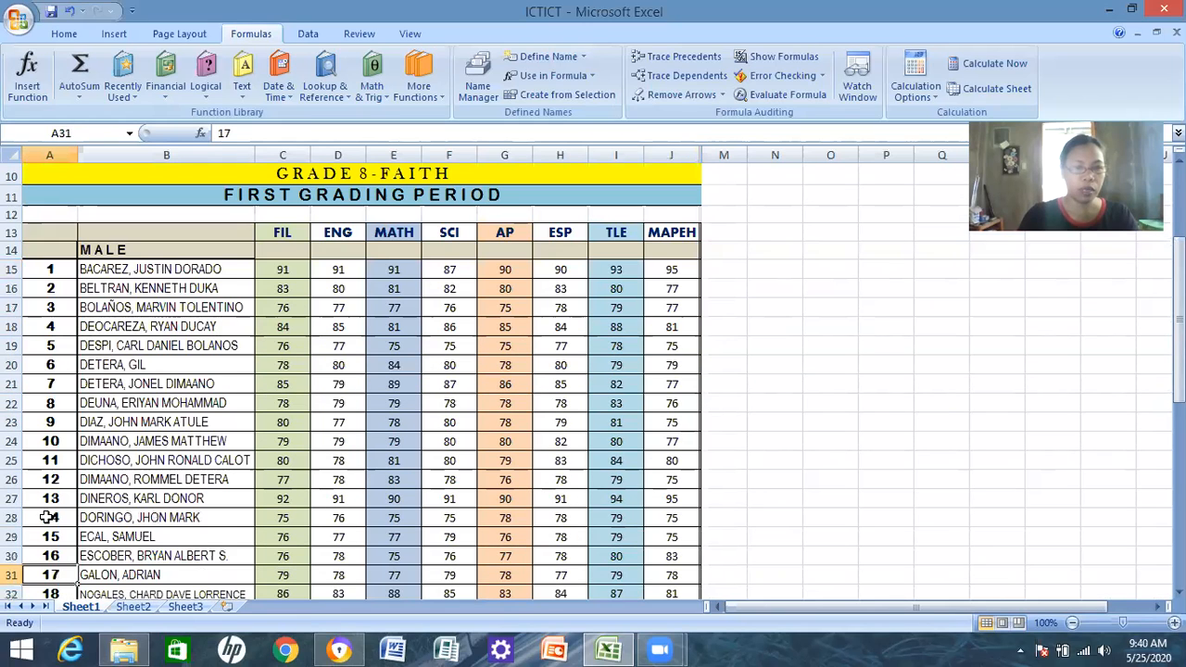
pyautogui.click(73, 517)
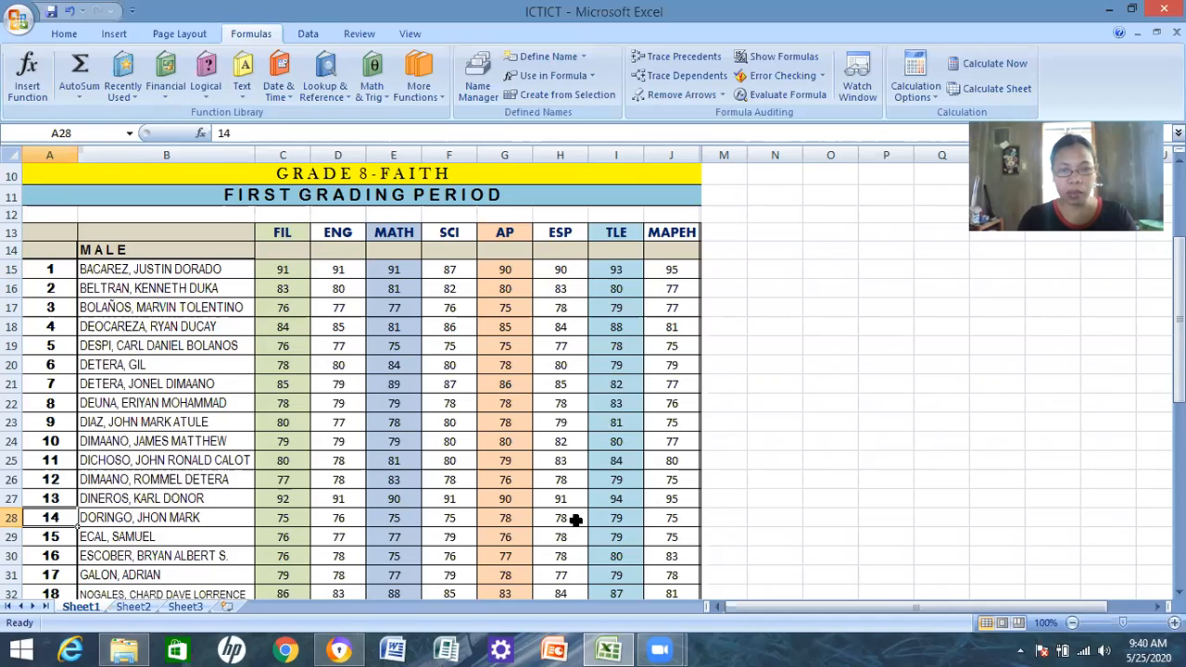
pyautogui.click(132, 606)
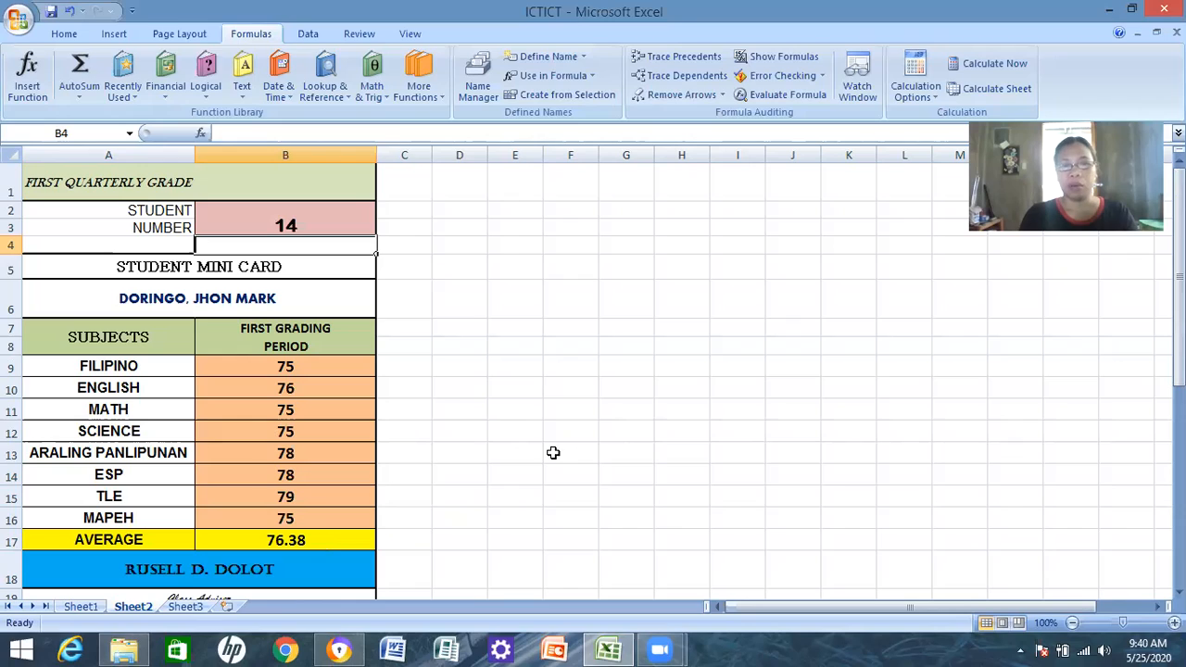
pyautogui.click(460, 387)
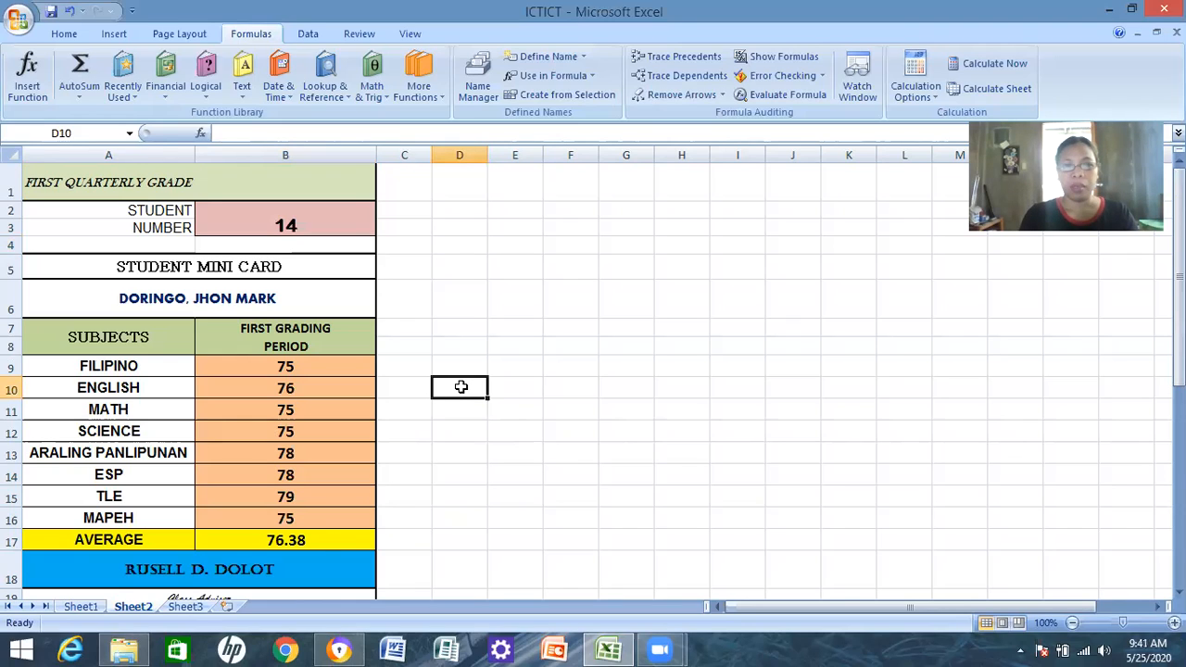